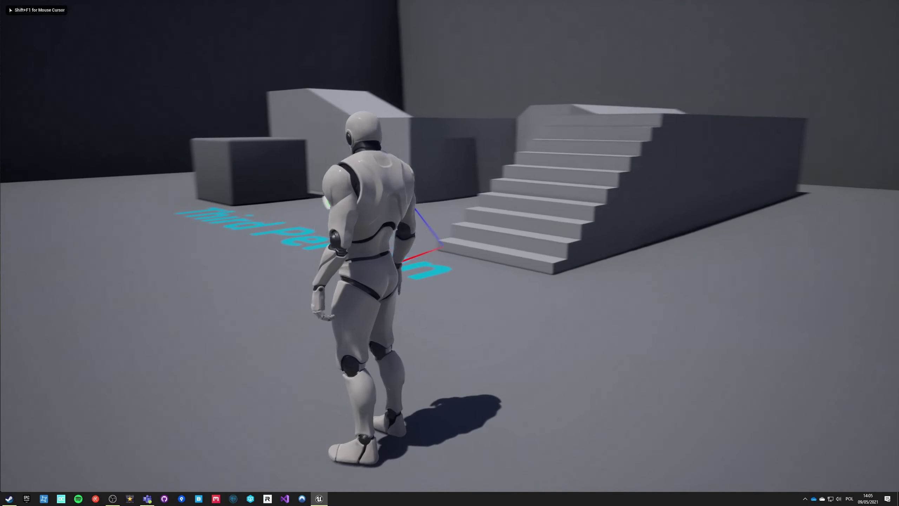
Walk the character around the Third Person level in several directions to examine how it starts and stops moving
key(w)
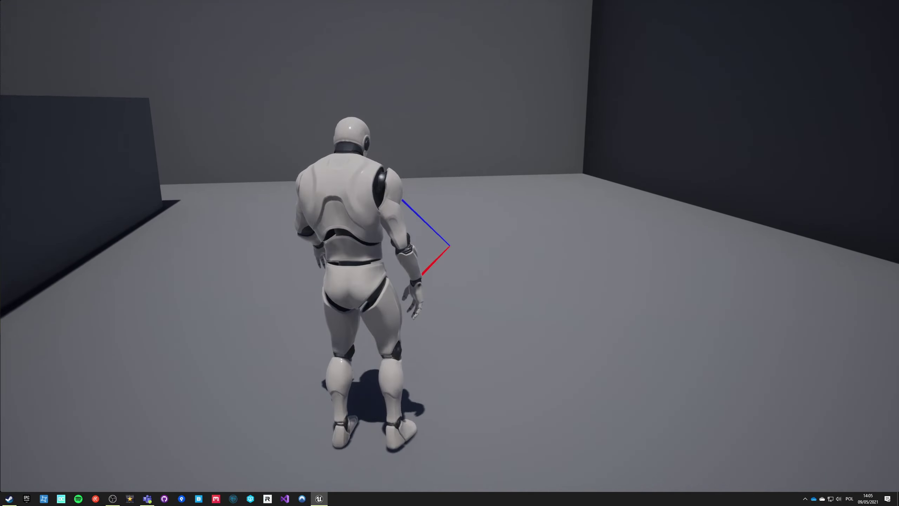
key(w)
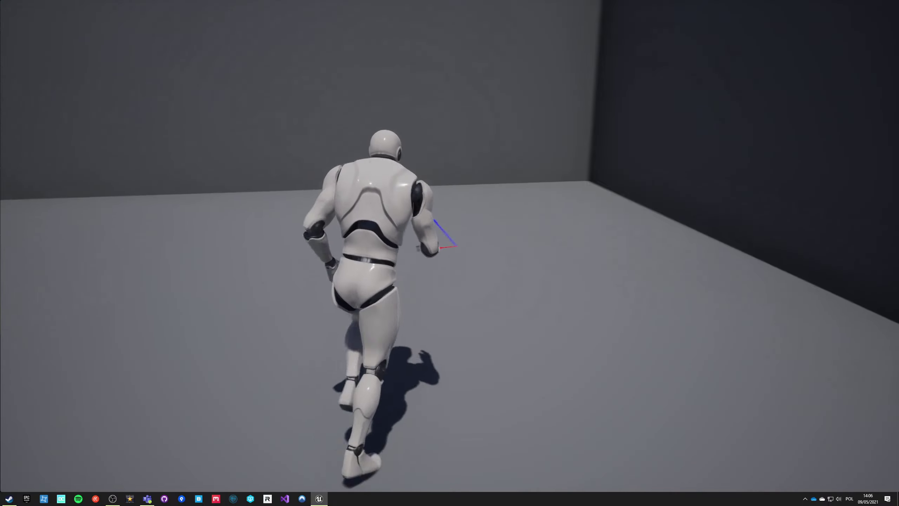
key(w)
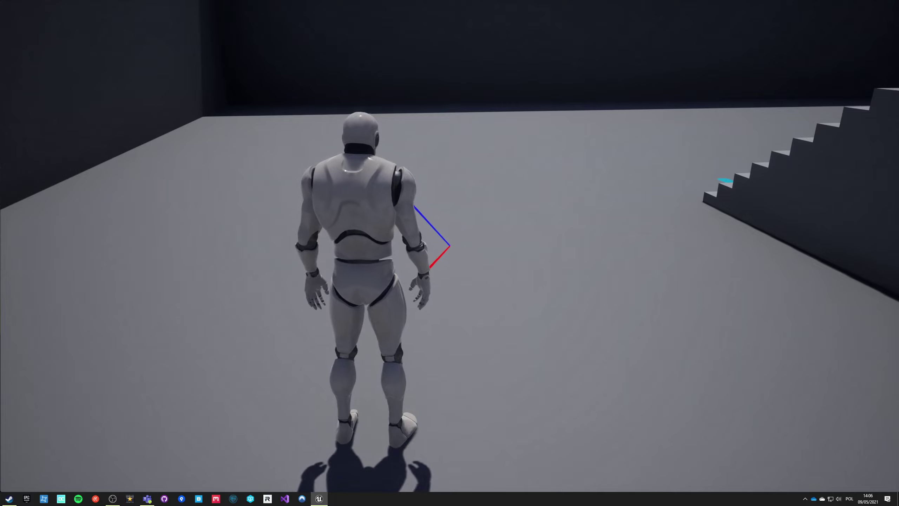
key(w)
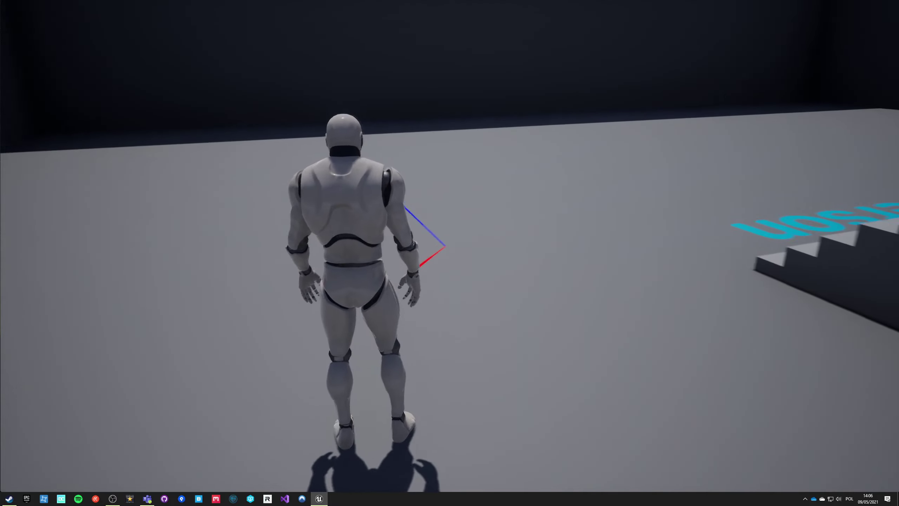
key(w)
key(w)
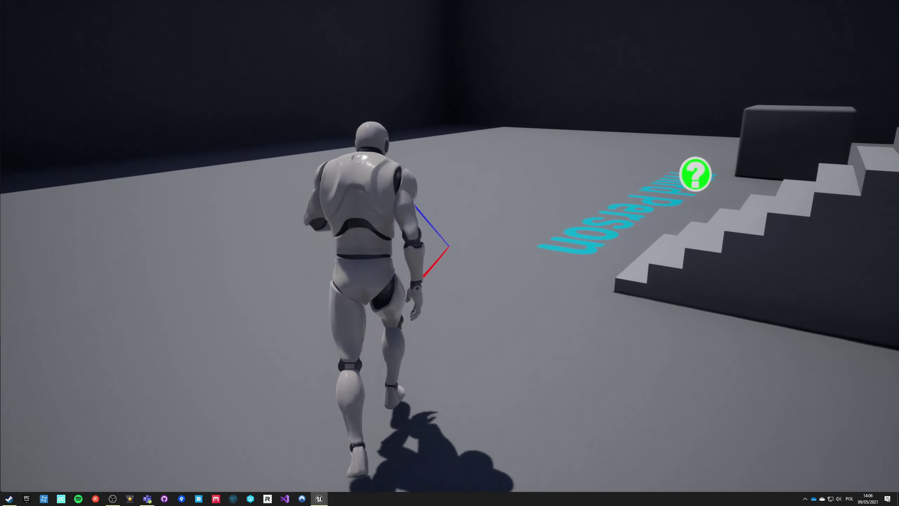
key(w)
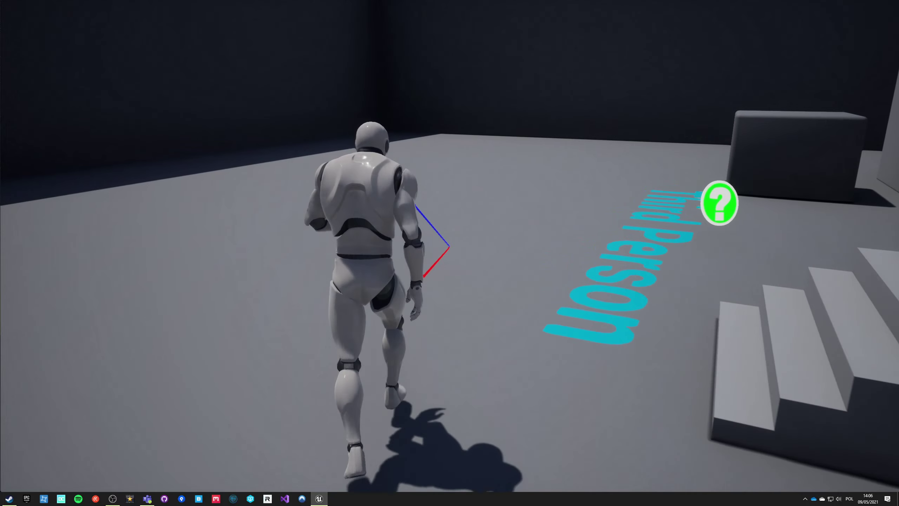
key(w)
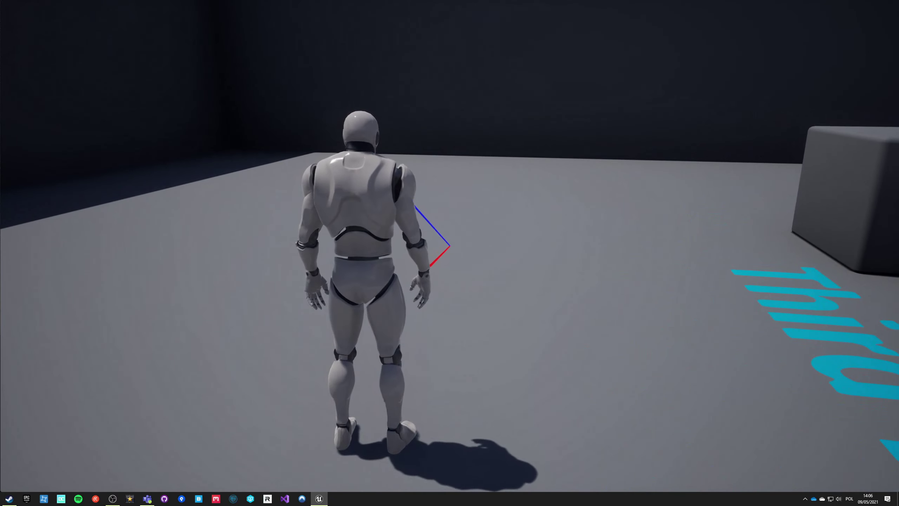
key(w)
key(w)
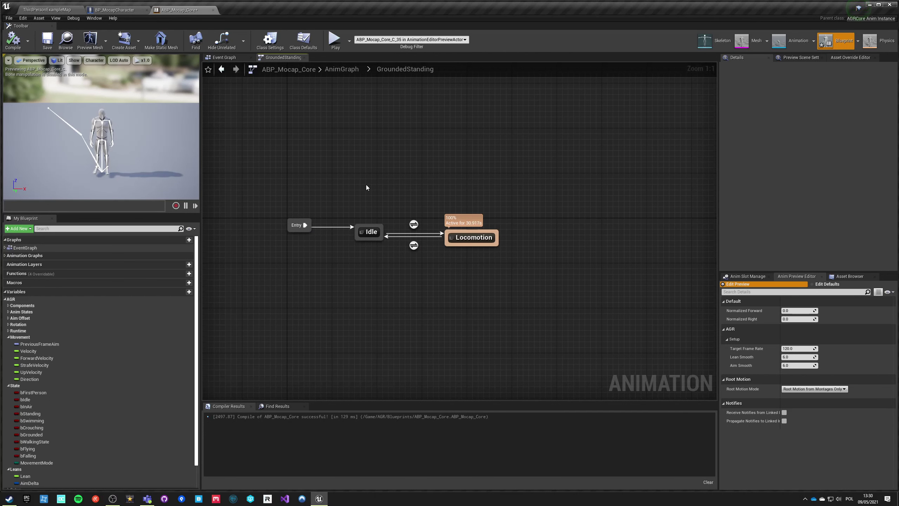
Reopen the GroundedStanding state machine from the AnimGraph and move Entry and Idle farther away from Locomotion
click(344, 73)
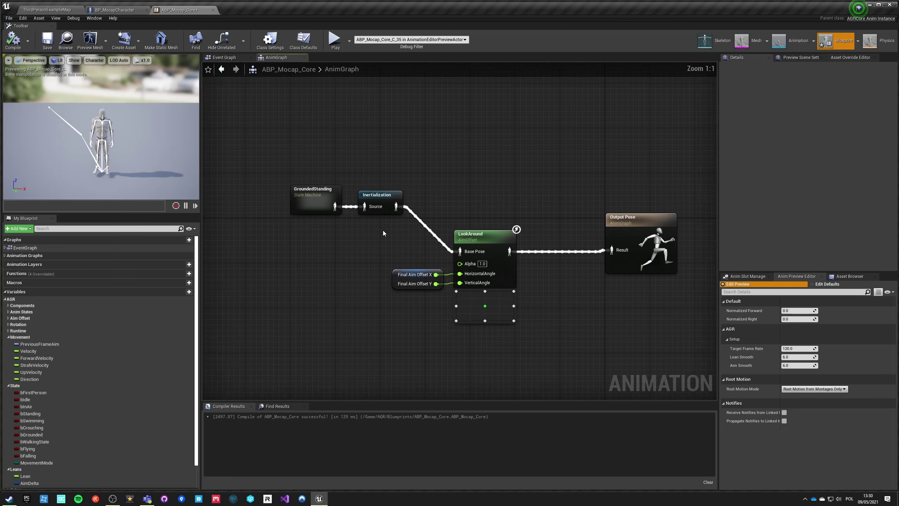
double_click(321, 205)
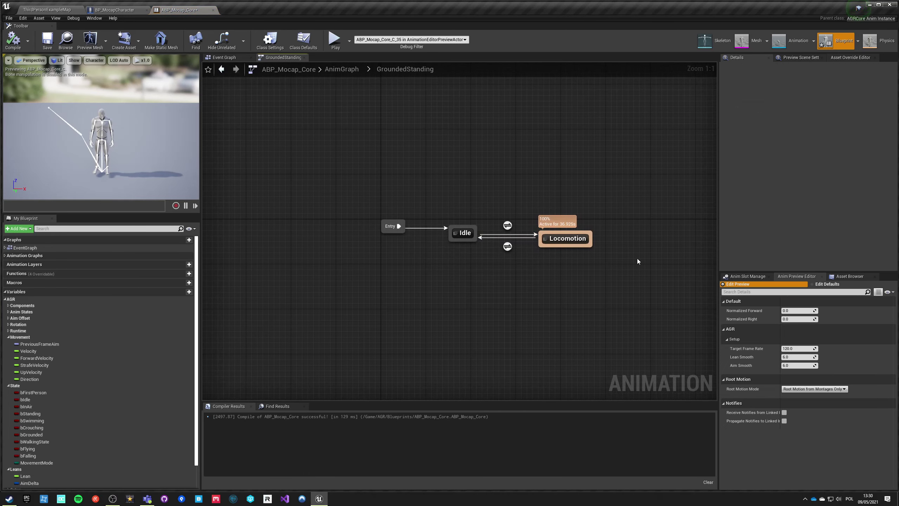
key(ctrl+z)
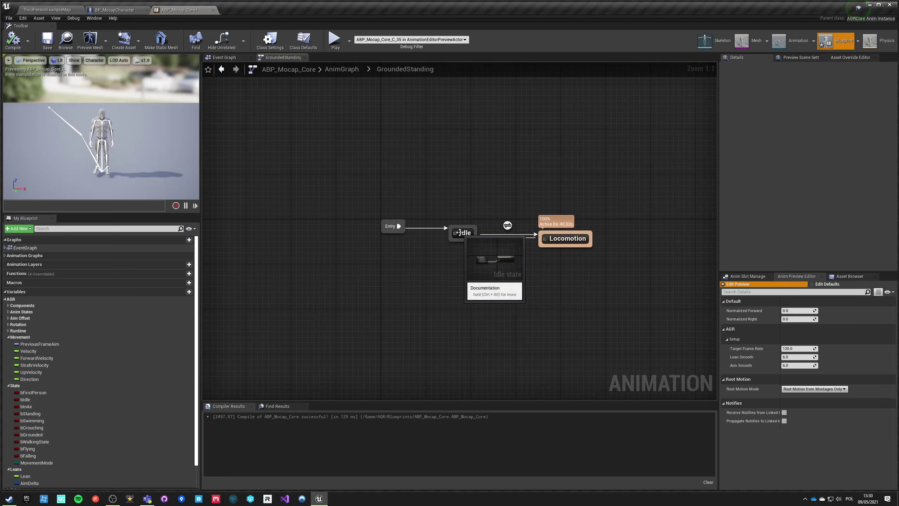
key(ctrl+y)
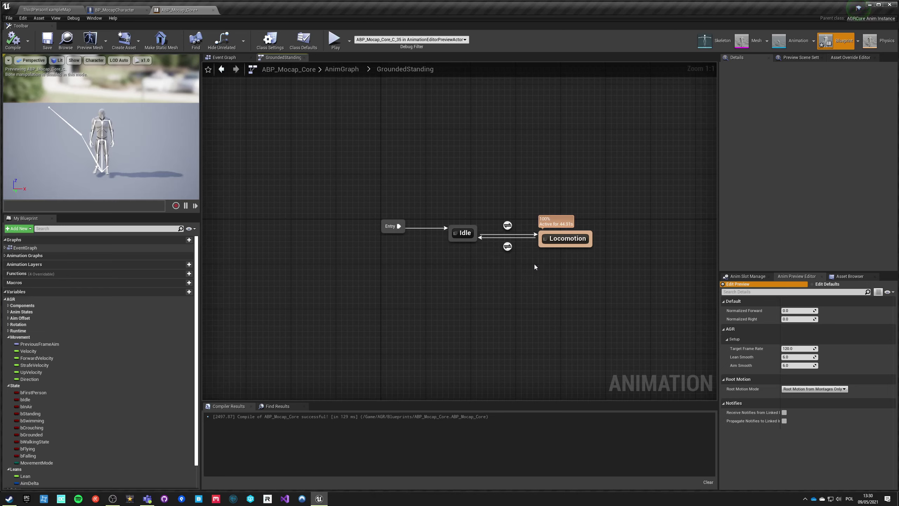
drag(373, 206, 397, 238)
click(412, 225)
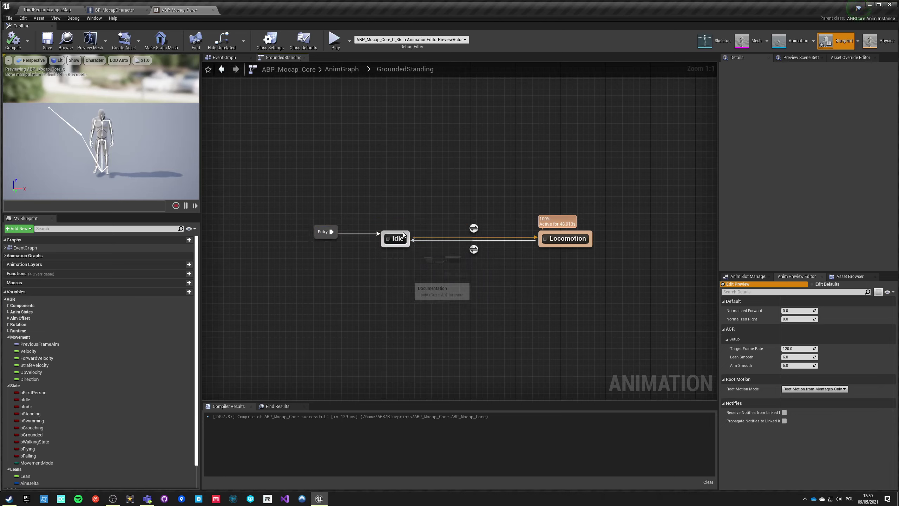
Add a state named "start" above the two existing states, with a transition coming from Idle
drag(393, 243, 457, 186)
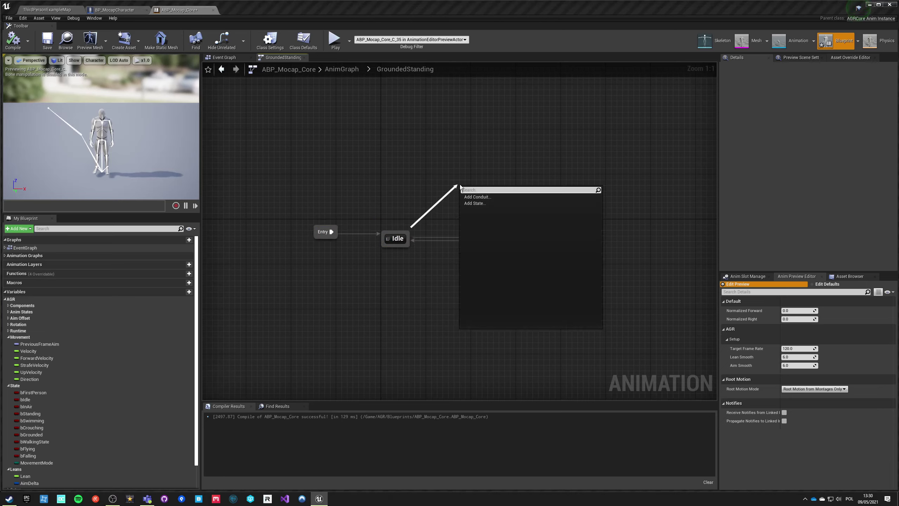
click(476, 205)
text(start)
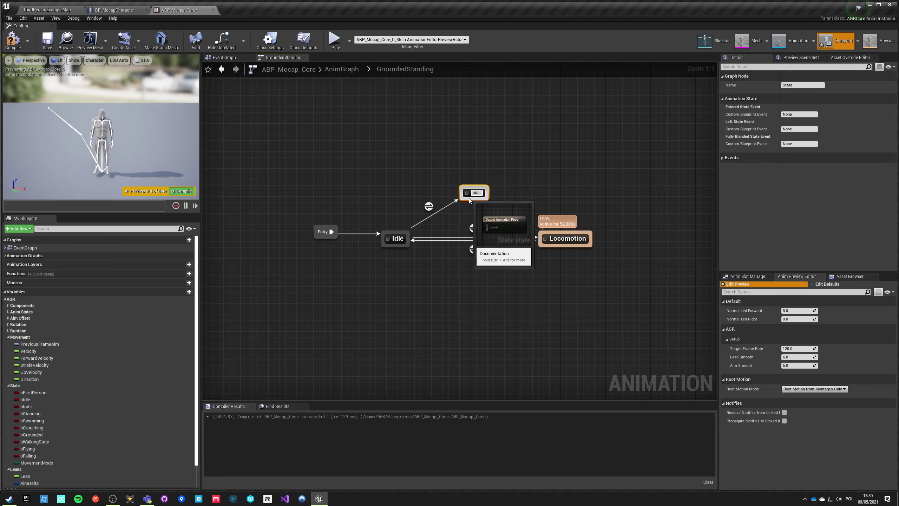
key(Return)
Add a state named "stop" below the two existing states, with a transition coming from Locomotion
drag(577, 248, 473, 294)
text(state)
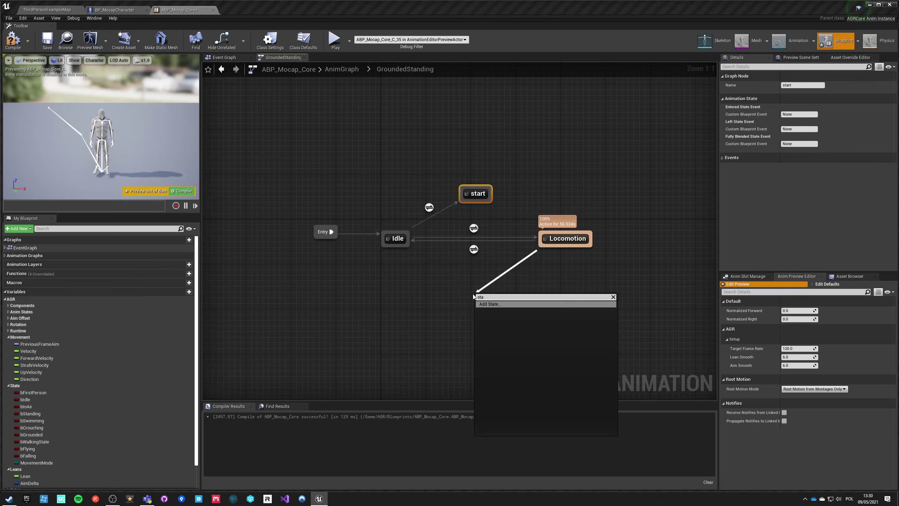
key(Return)
text(stop)
key(Return)
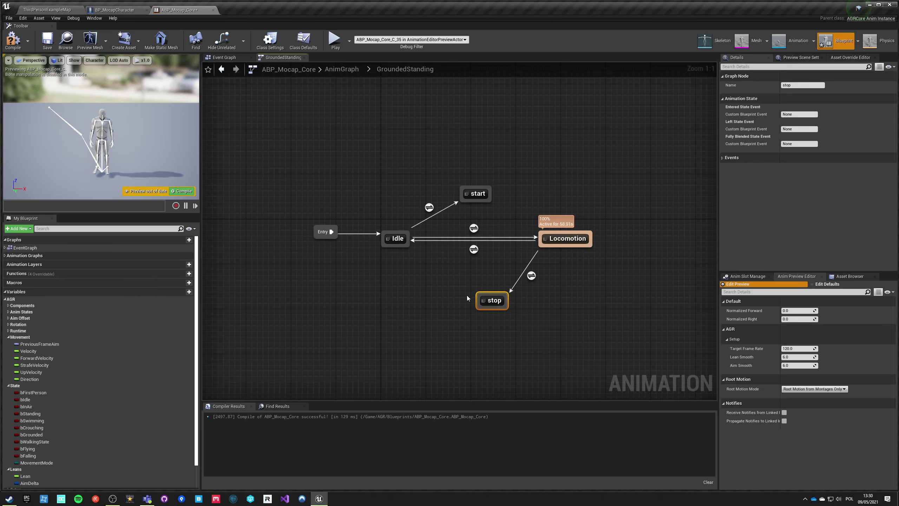
click(467, 299)
Add transitions from start to Locomotion, from stop to Idle, and both ways between start and stop, placing stop lower in the graph
drag(478, 202, 550, 237)
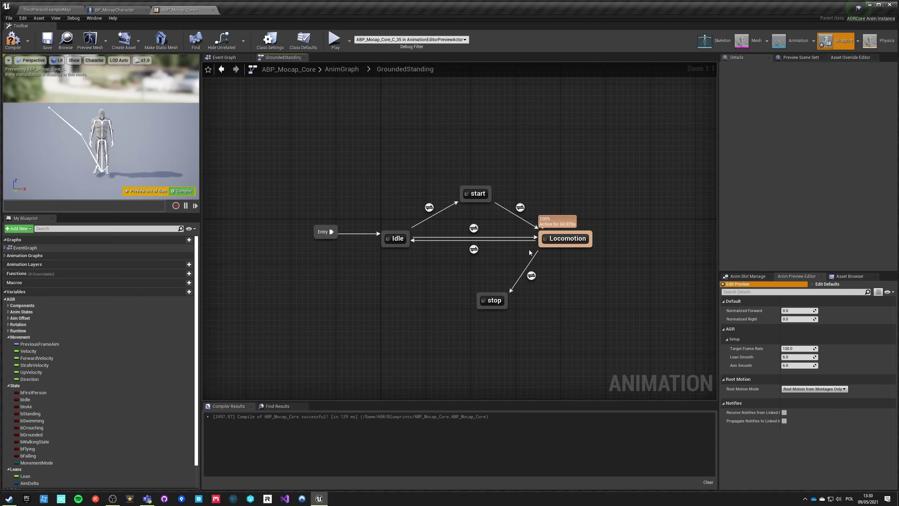
drag(484, 293, 413, 244)
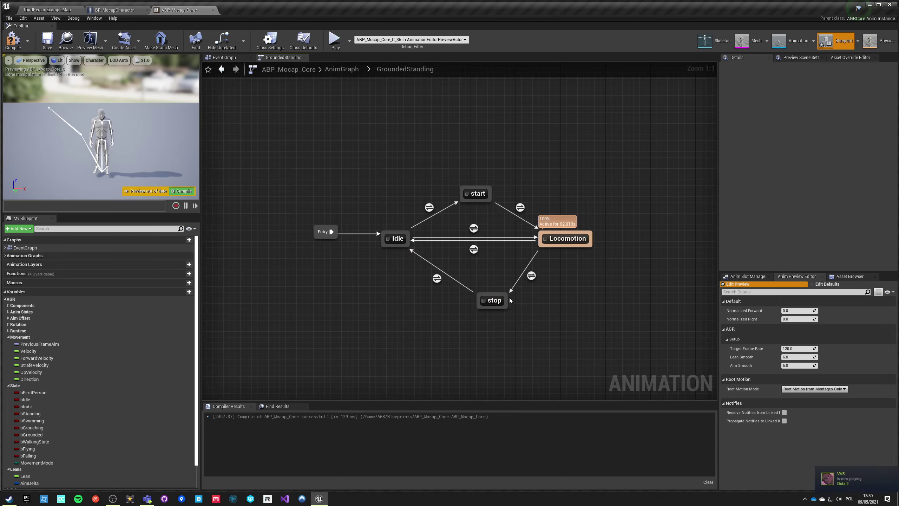
mouse_move(484, 204)
mouse_down()
mouse_move(489, 298)
mouse_move(481, 203)
mouse_up()
drag(494, 301, 464, 331)
click(567, 312)
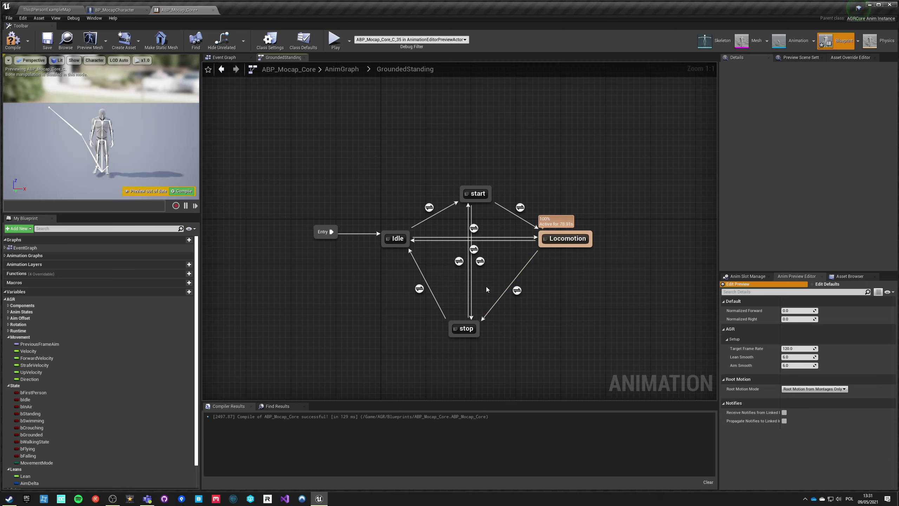
Delete the start and stop states from the GroundedStanding state machine
click(475, 193)
key(Delete)
click(462, 329)
key(Delete)
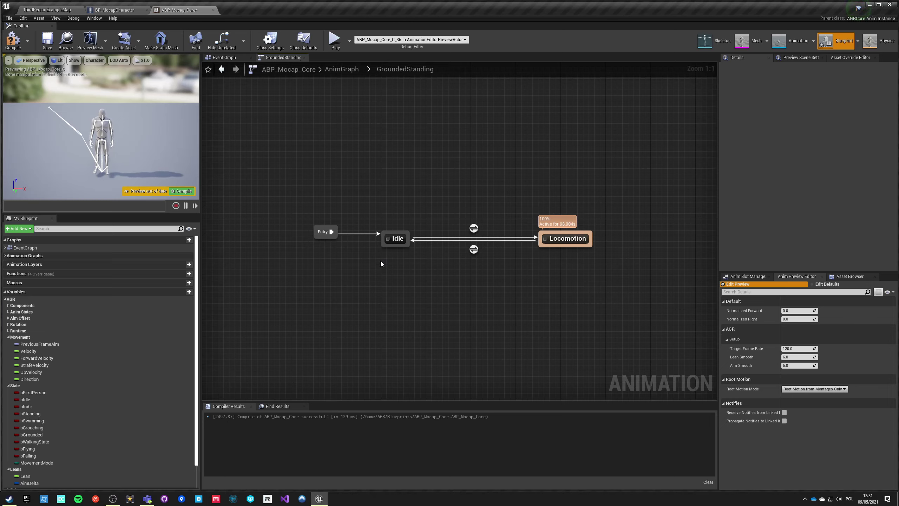
In the StandingIdle state machine inside the Idle state, add a state named "Stop" as the target of Entry
double_click(396, 243)
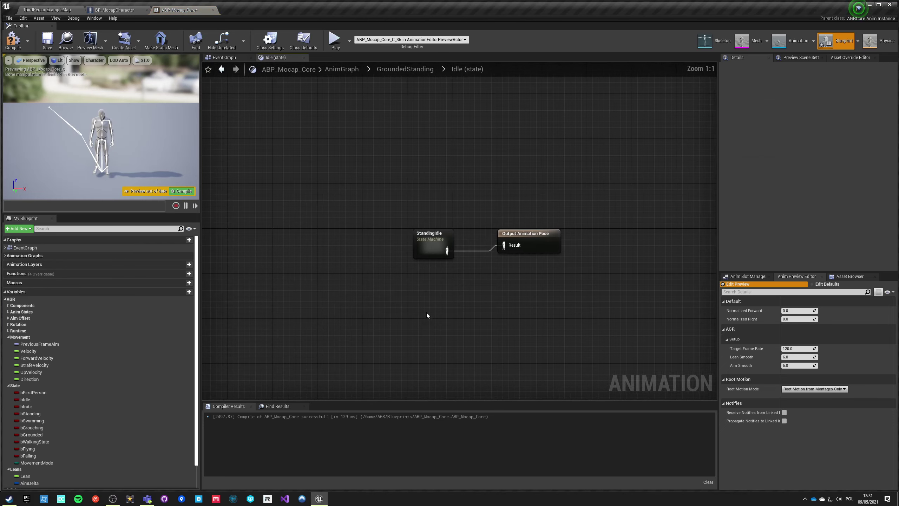
double_click(429, 240)
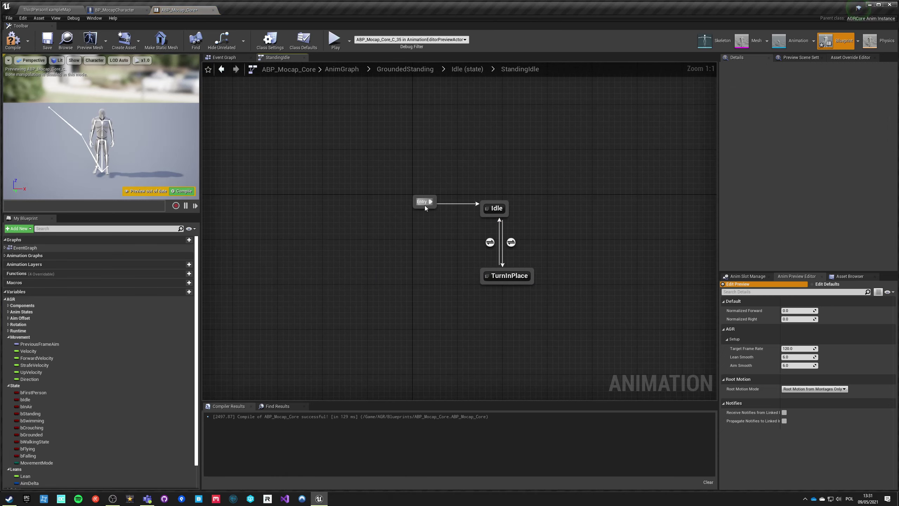
drag(425, 205, 461, 157)
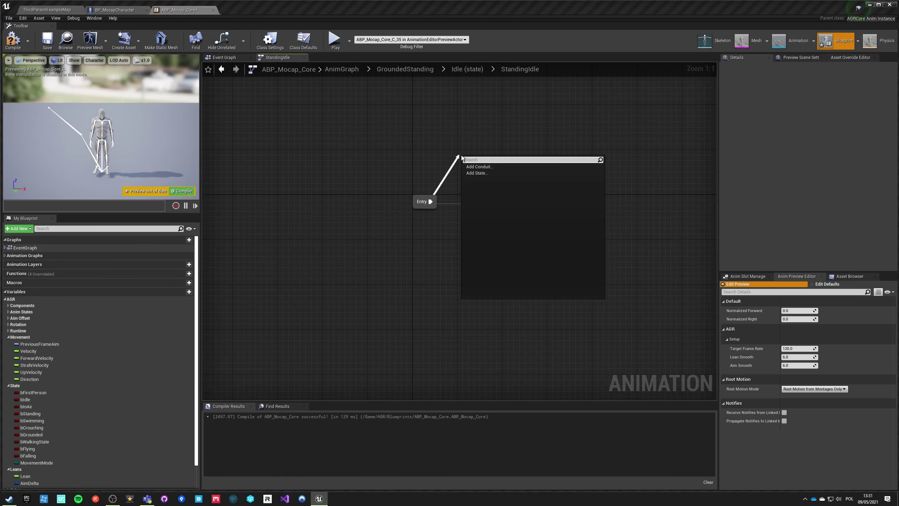
click(478, 173)
text(Stop)
key(Return)
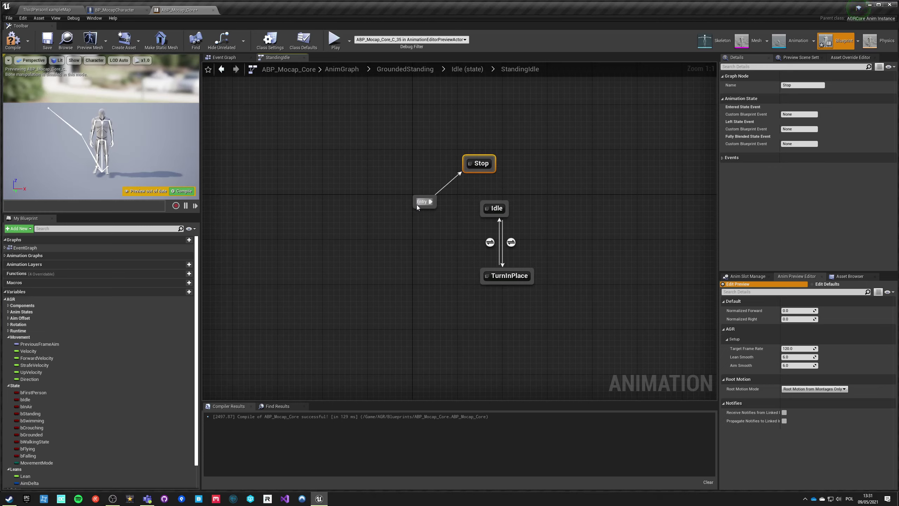
Line up Entry and Stop before Idle and create a Stop-to-Idle transition with the automatic rule enabled and Inertialization blend logic
drag(415, 204, 482, 175)
mouse_move(469, 171)
mouse_down()
mouse_move(396, 216)
mouse_move(478, 209)
mouse_up()
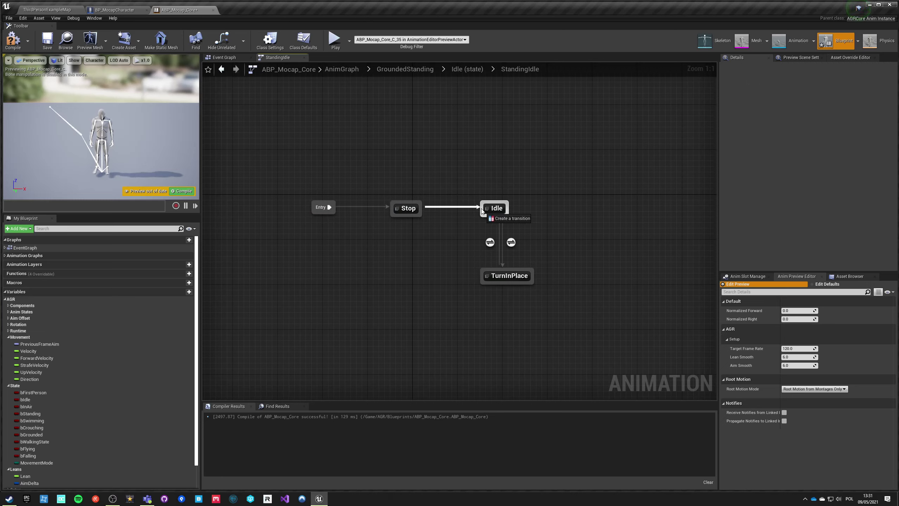
click(450, 198)
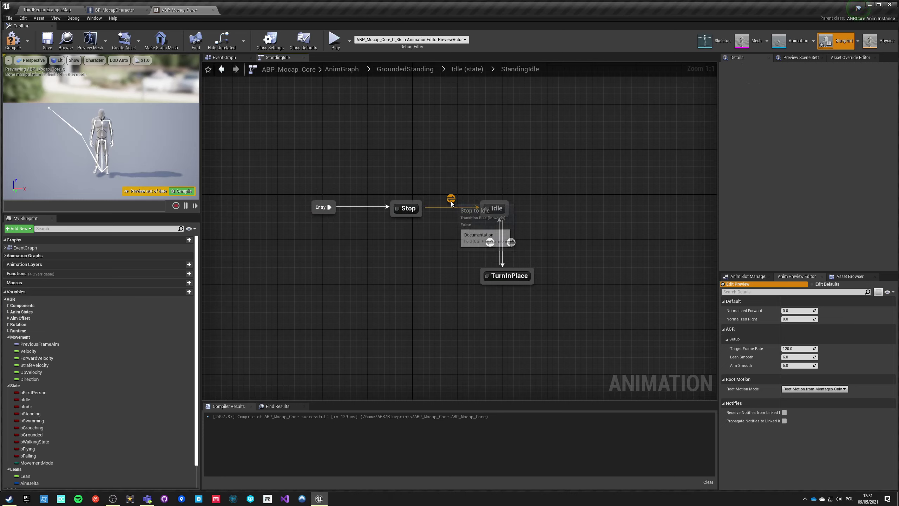
click(784, 128)
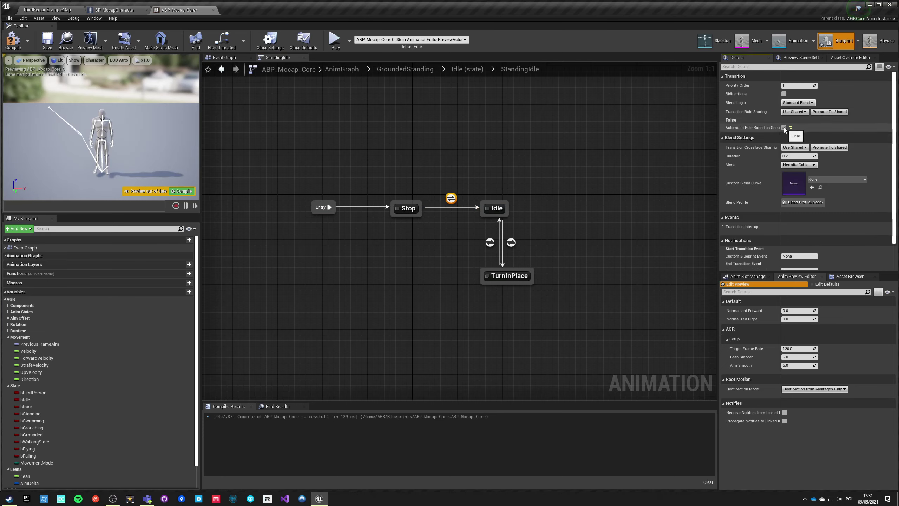
click(799, 103)
click(793, 114)
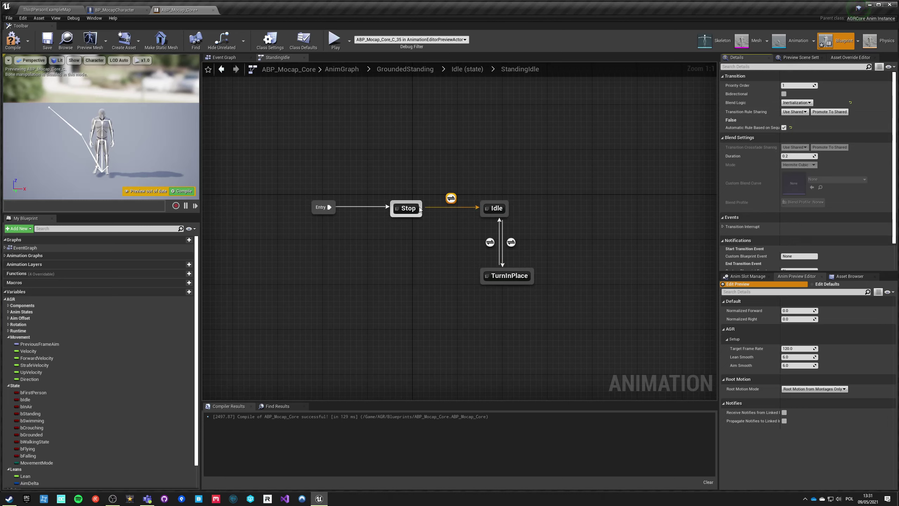
Review the Stop and Idle states in StandingIdle and that state machine's settings within the parent Idle state
mouse_move(406, 209)
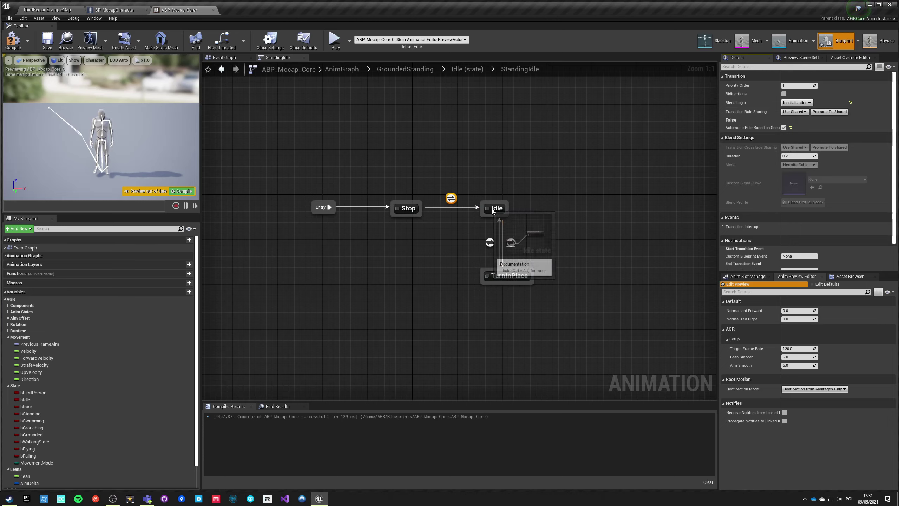
click(407, 209)
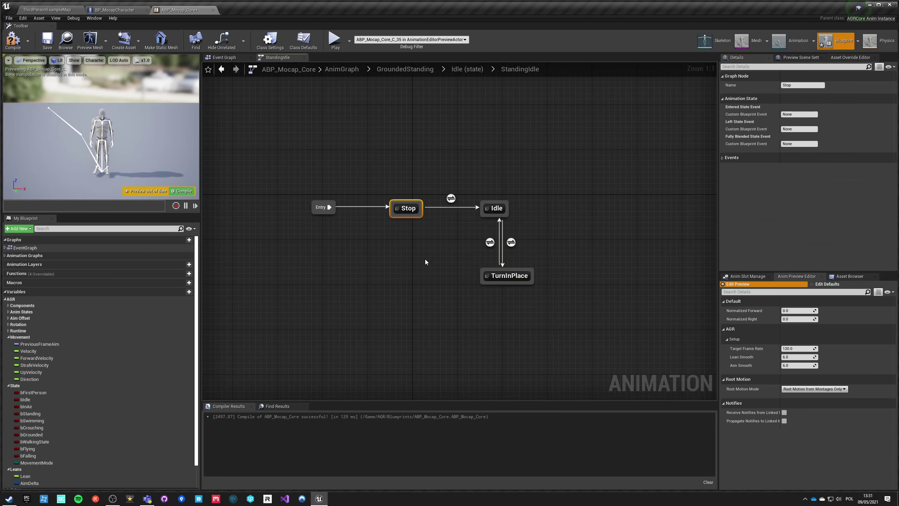
click(455, 69)
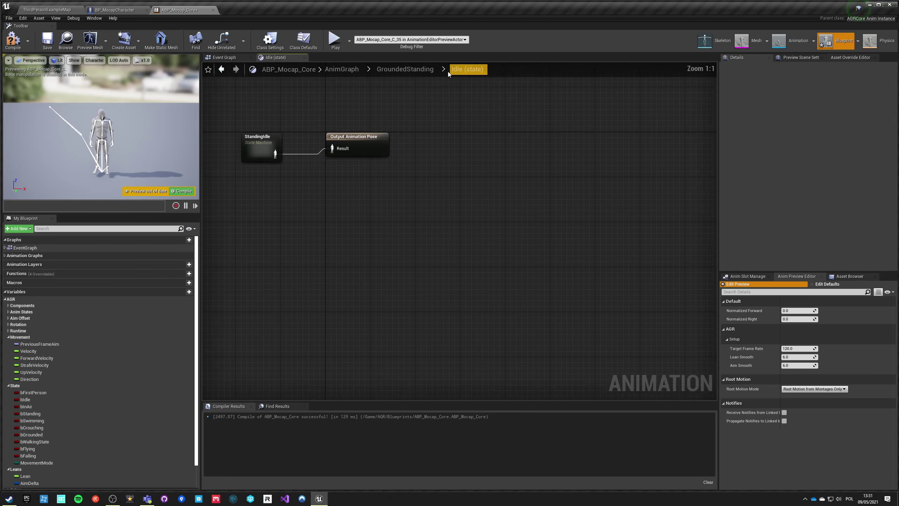
click(437, 248)
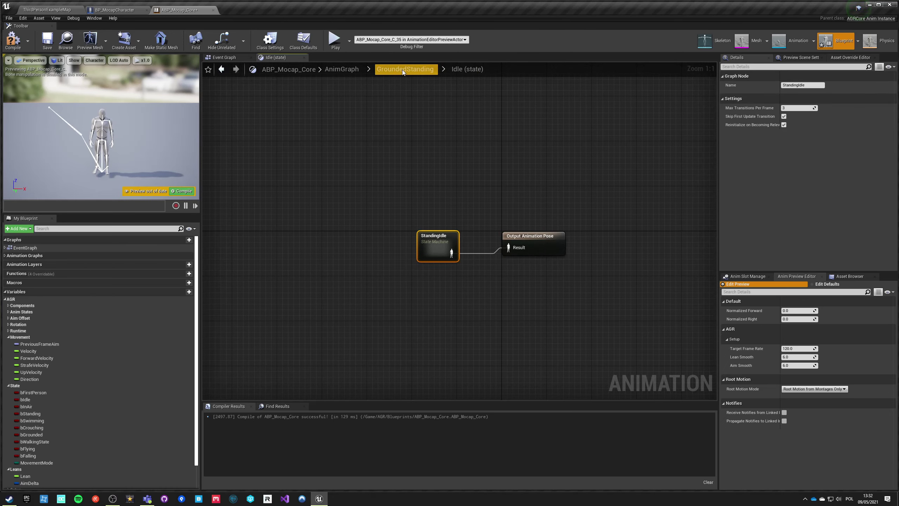
double_click(423, 249)
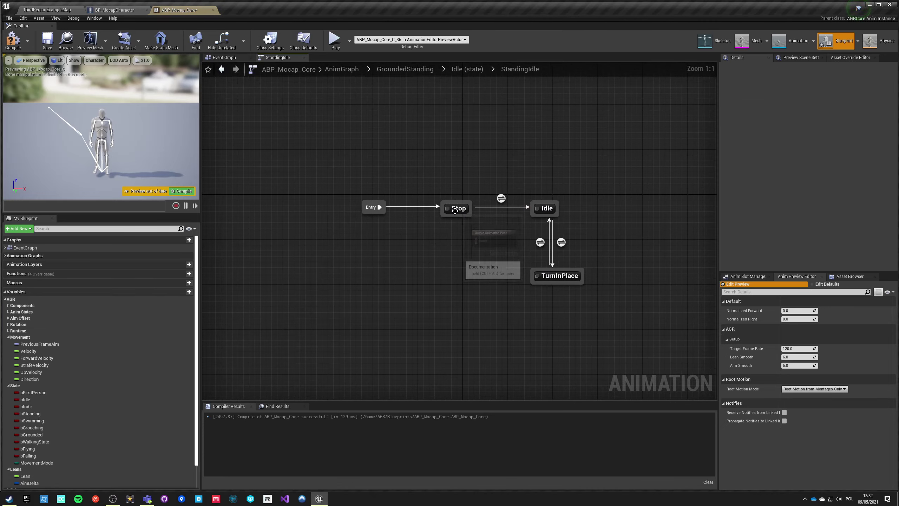
click(455, 68)
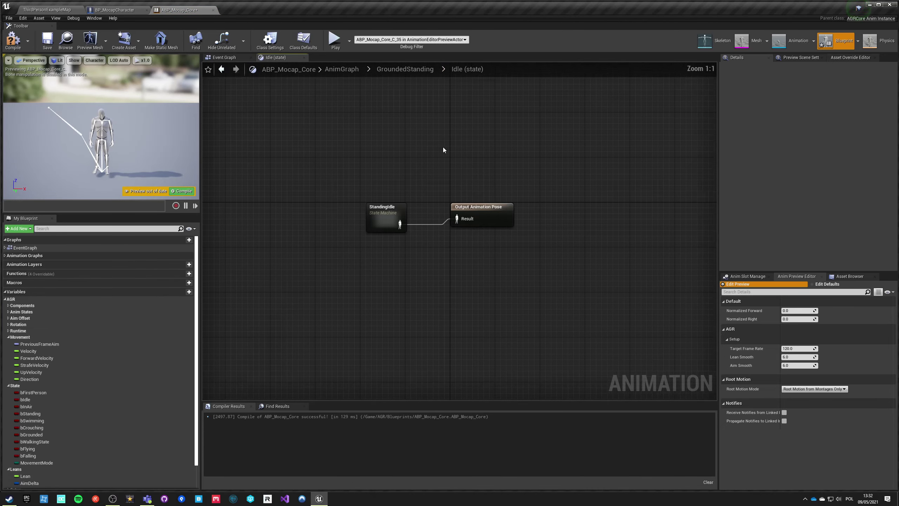
Review the StandingIdle state machine's settings in the Idle state and the Entry-to-Stop flow inside it
click(451, 237)
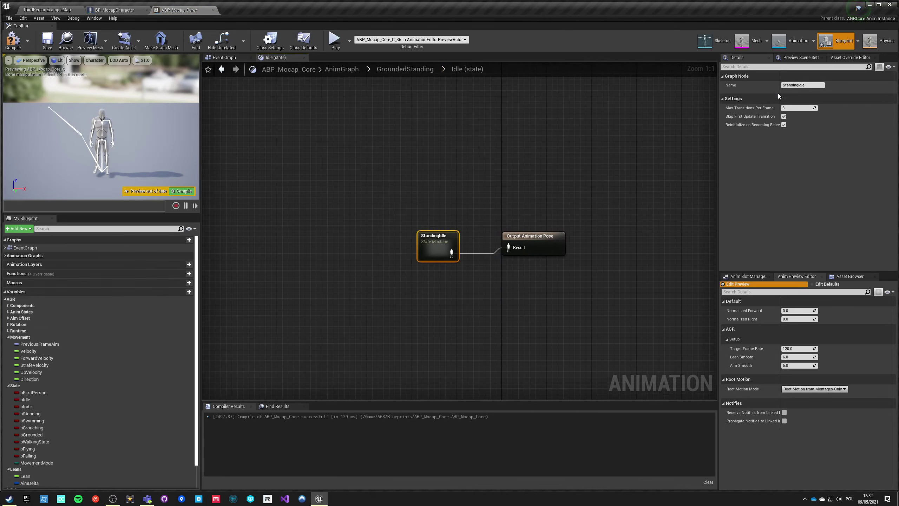
mouse_move(728, 126)
mouse_move(450, 243)
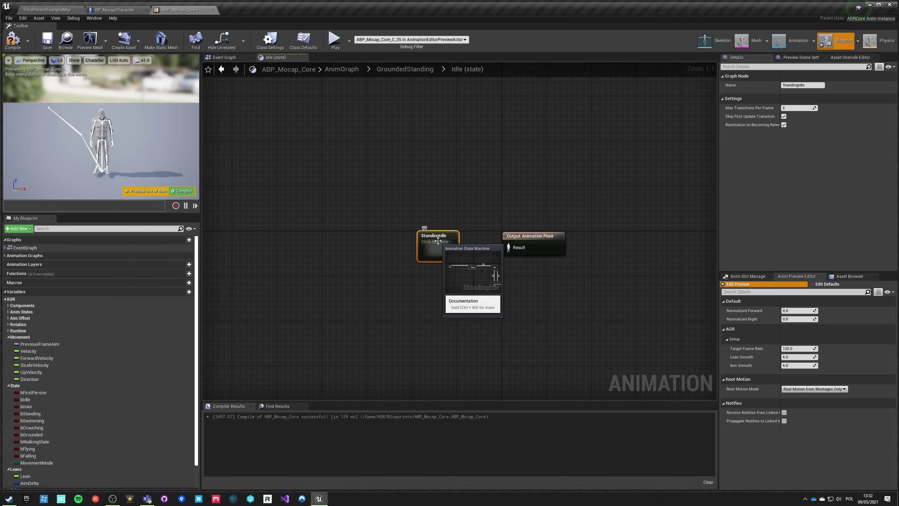
double_click(438, 241)
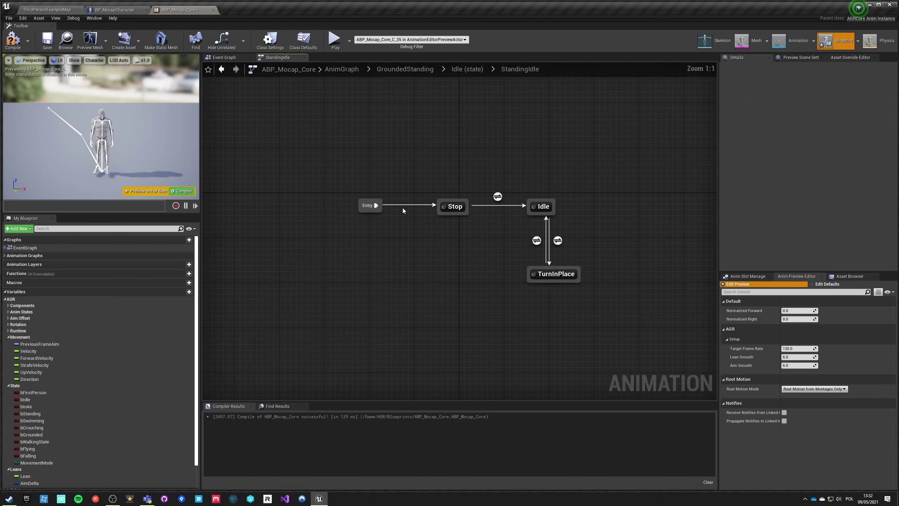
Turn off Reinitialize on Becoming Relevant for StandingIdle and review how its Stop, Idle and TurnInPlace states connect
click(465, 71)
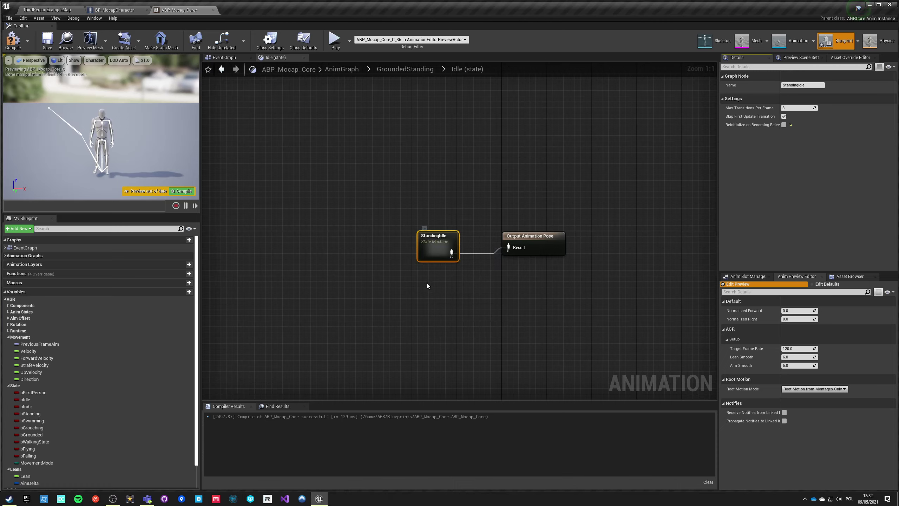
double_click(449, 241)
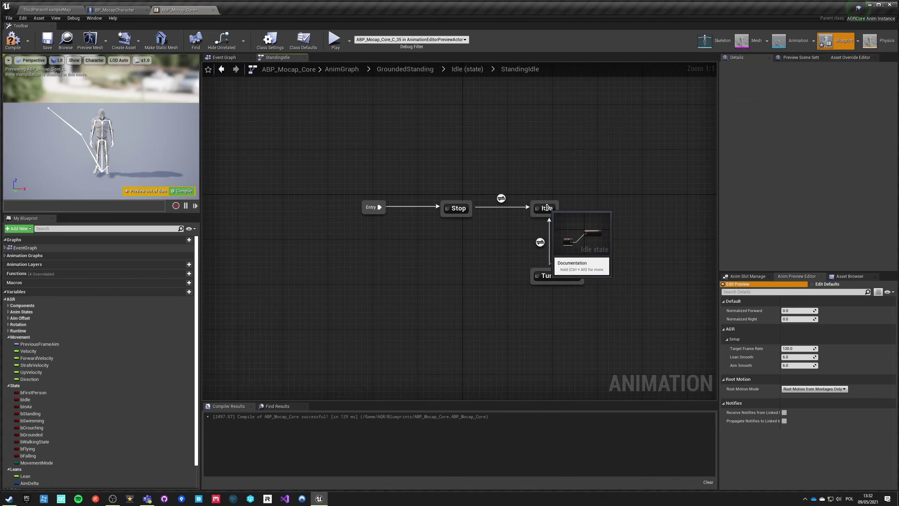
drag(547, 215, 563, 275)
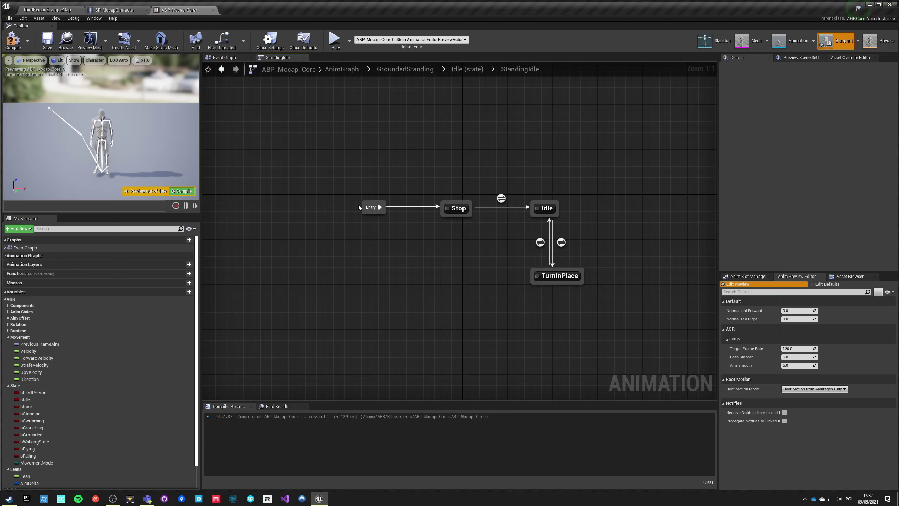
click(467, 69)
click(439, 244)
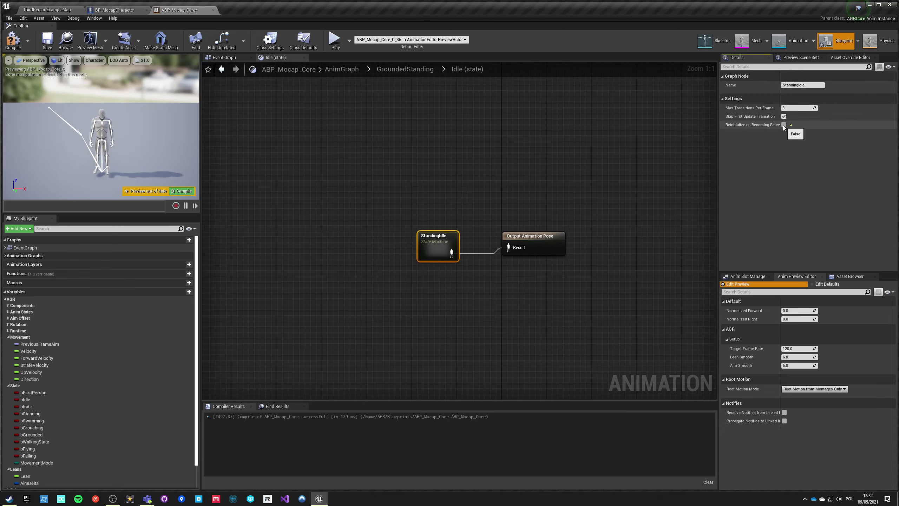
In StandingIdle's Stop state, search for "stop fwd" and add a Play WalkFwdStop_LU node connected to the output pose
double_click(439, 246)
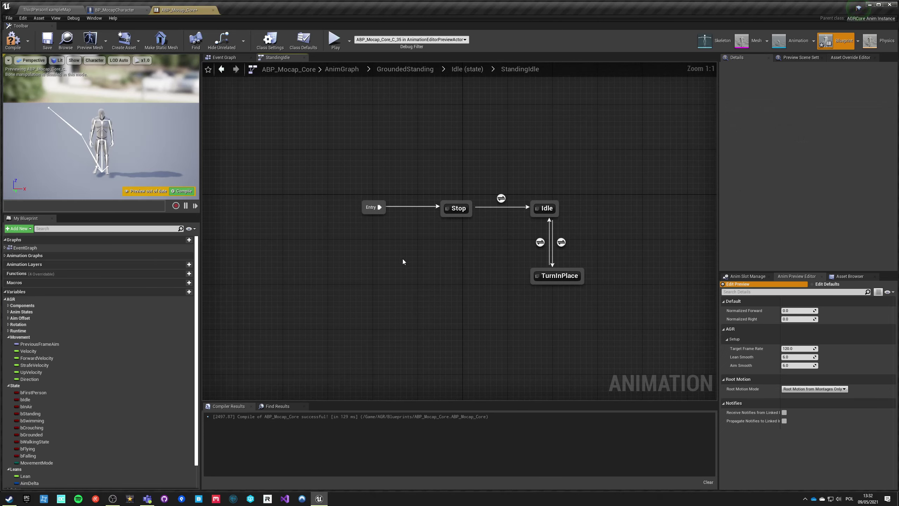
click(454, 210)
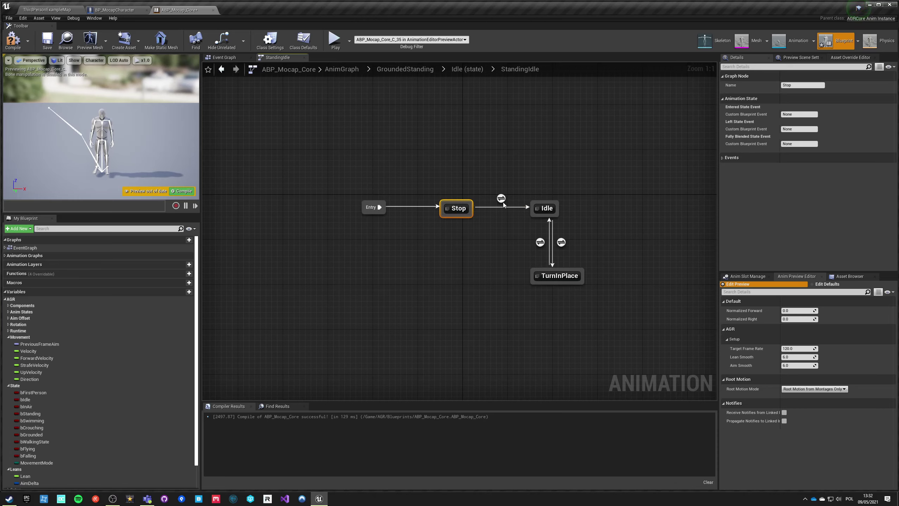
double_click(464, 211)
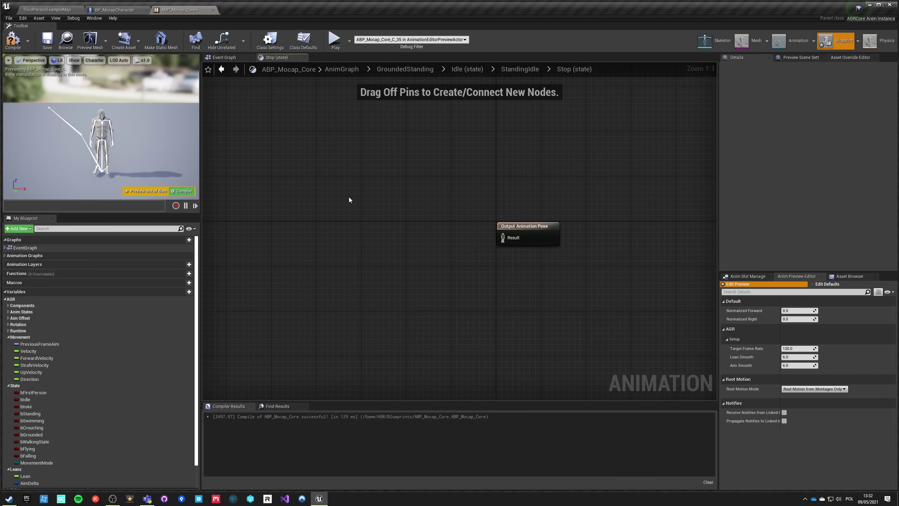
drag(507, 243, 416, 238)
text(stop)
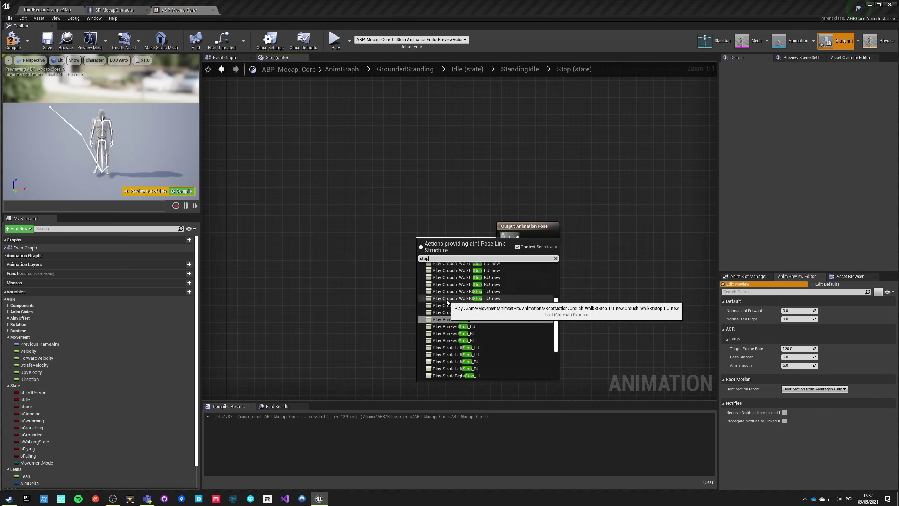
text( fwd)
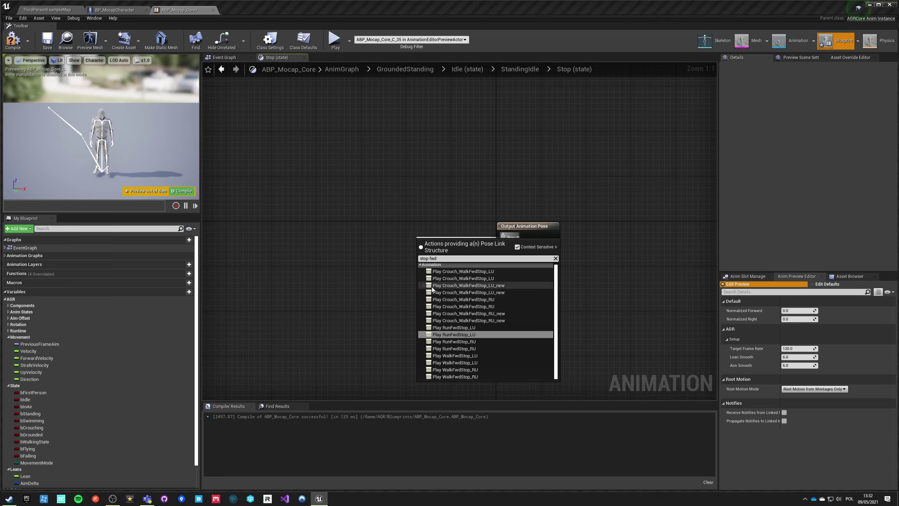
click(461, 357)
Preview the WalkFwdStop_LU and WalkFwdStop_RU animations, searching for "walk fwd stop" to compare the versions with and without root motion
double_click(436, 232)
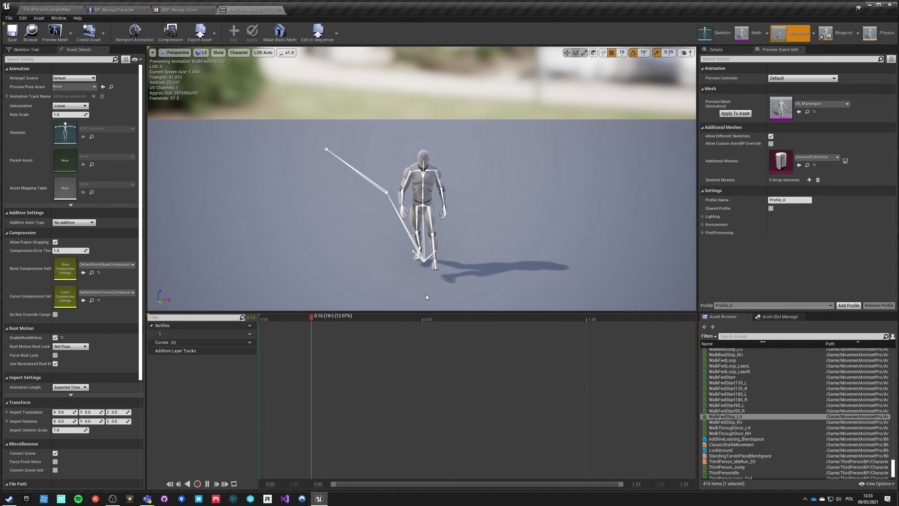
double_click(728, 422)
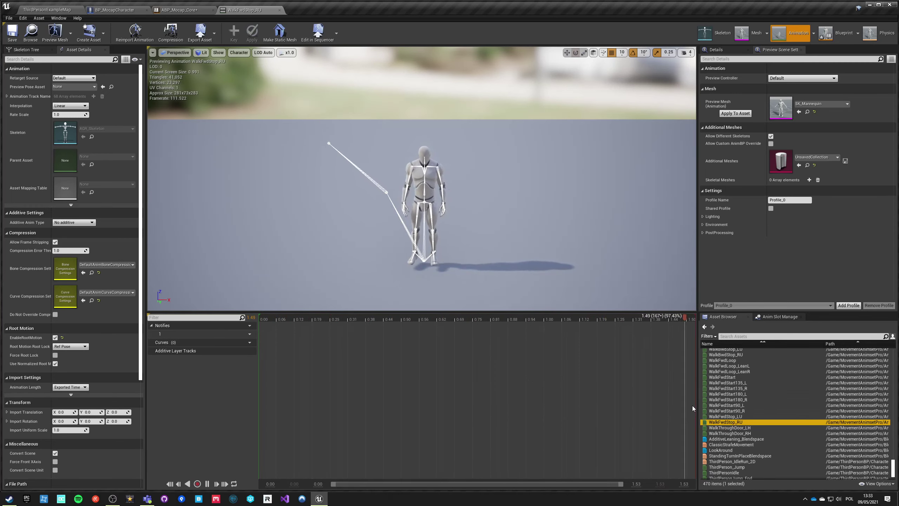
click(747, 336)
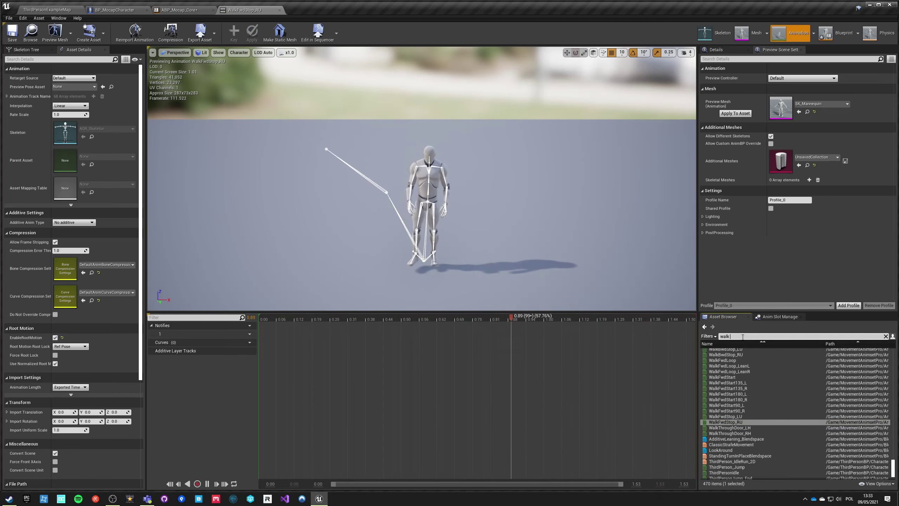
text(walk fwd stop)
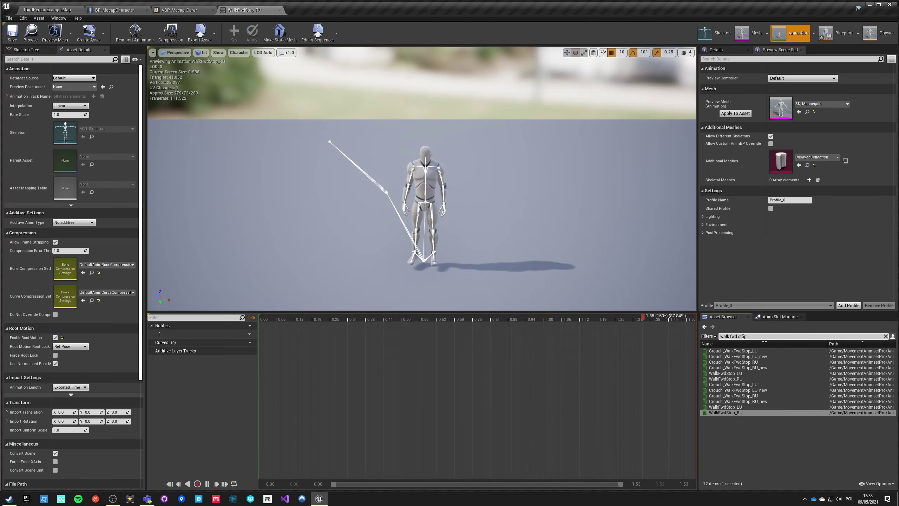
click(717, 374)
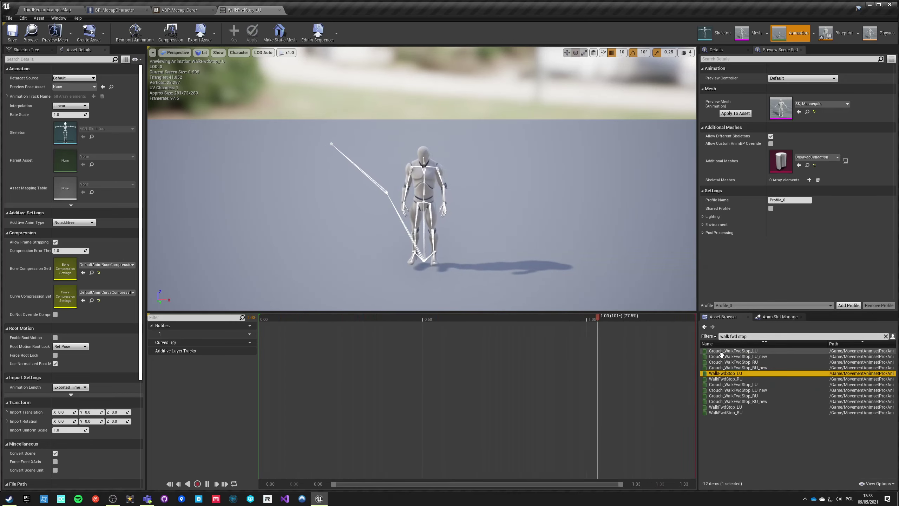
click(719, 380)
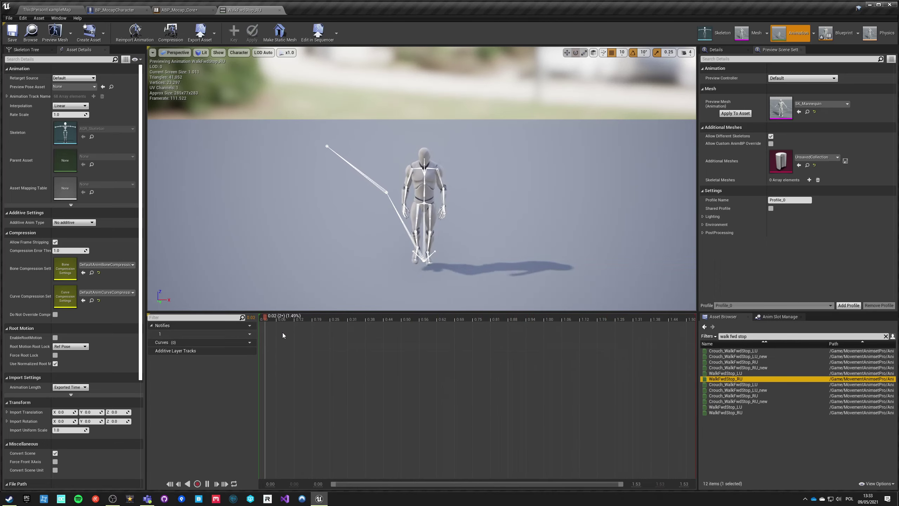
click(280, 10)
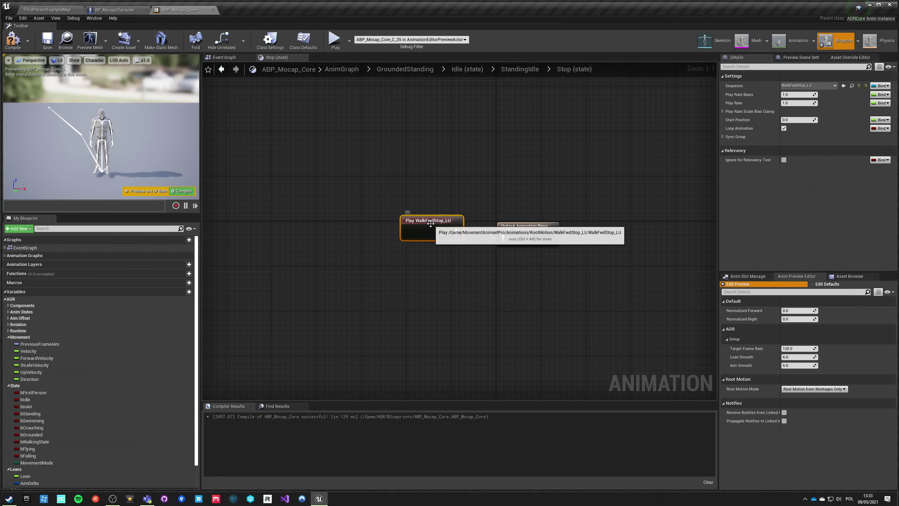
Set the Stop state's played sequence to the WalkFwdStop_RU version without root motion and return to the StandingIdle graph
click(807, 86)
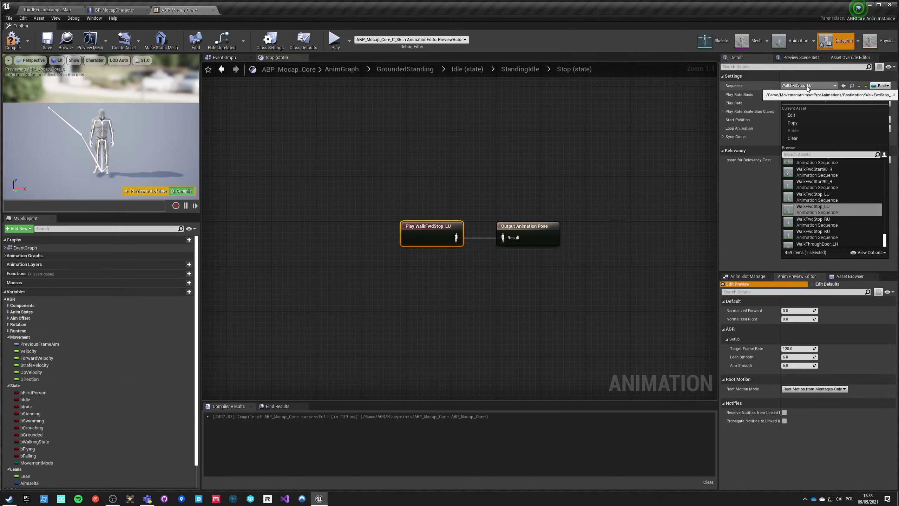
click(819, 219)
click(440, 73)
click(529, 71)
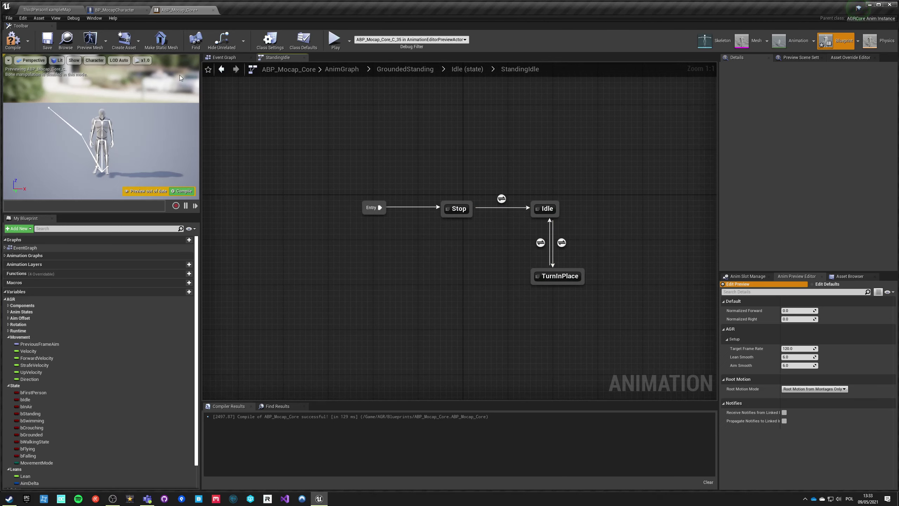
Run the game from BP_MocapCharacter and test the stop animation by moving the character forward and sideways, ending the session
click(143, 10)
click(392, 42)
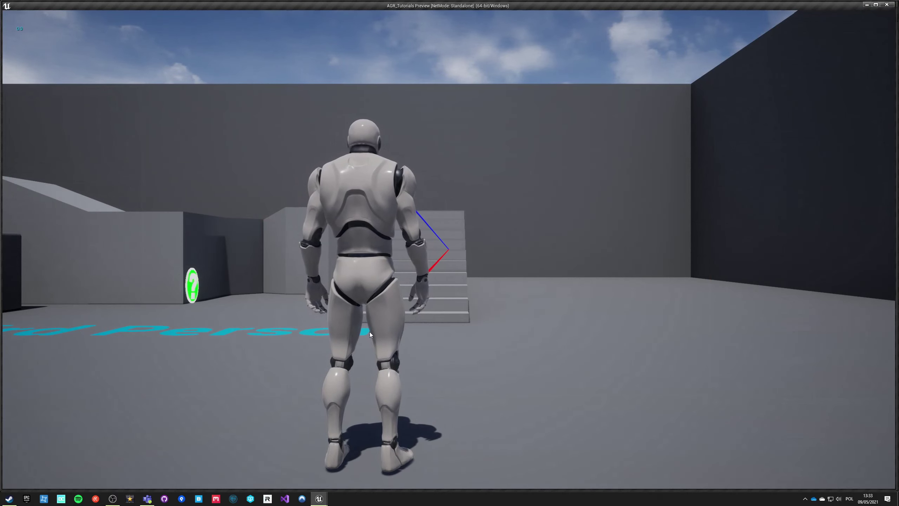
click(366, 346)
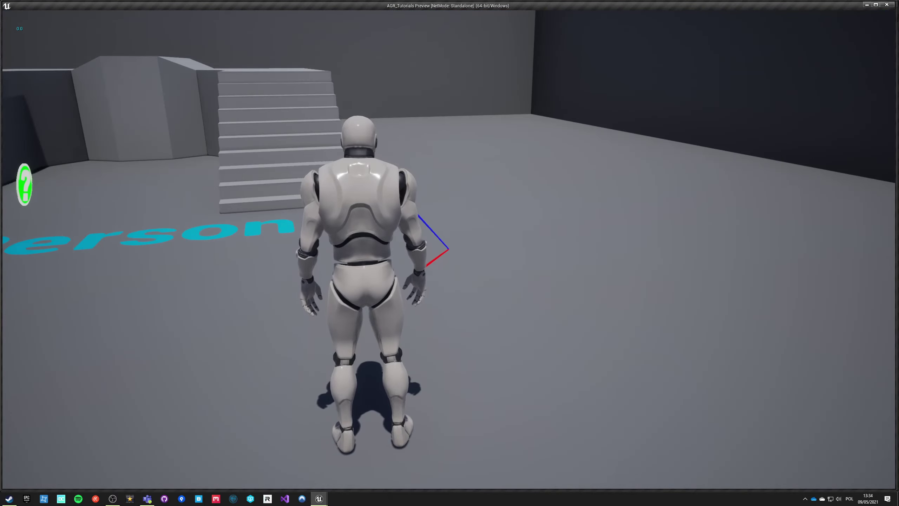
key(w)
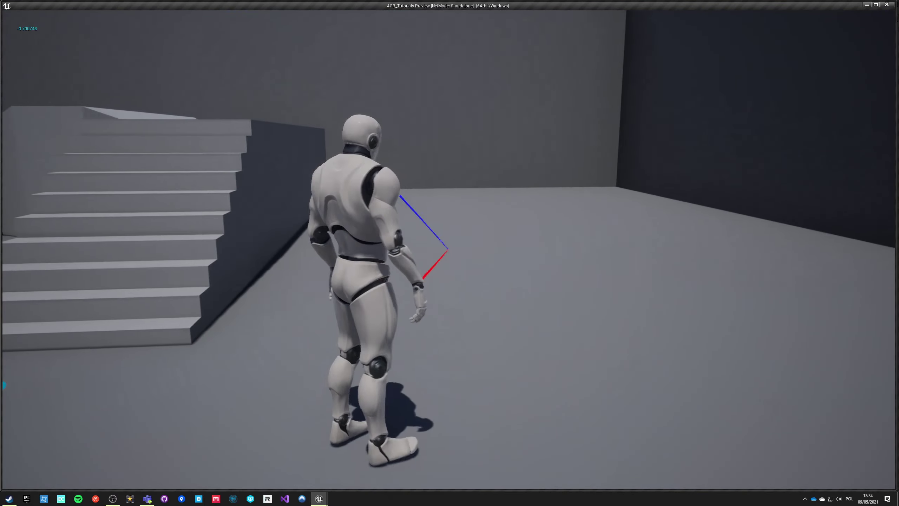
key(d)
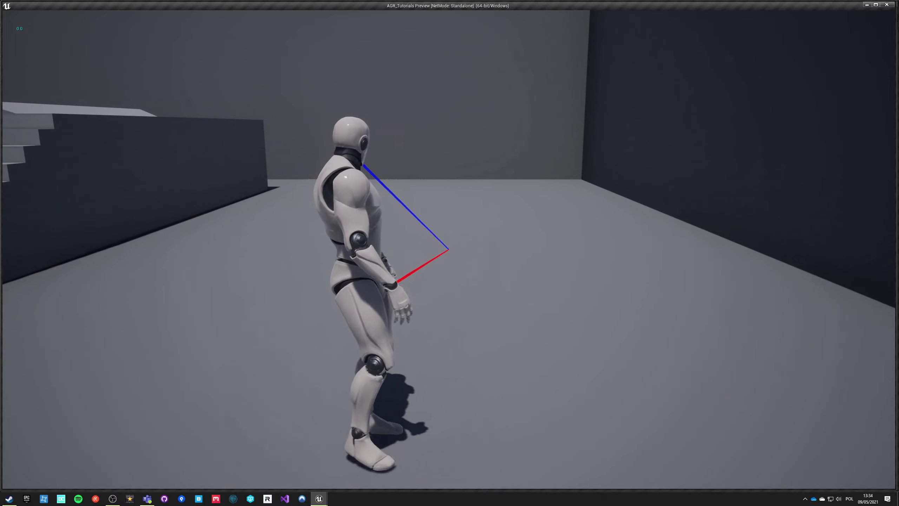
key(d)
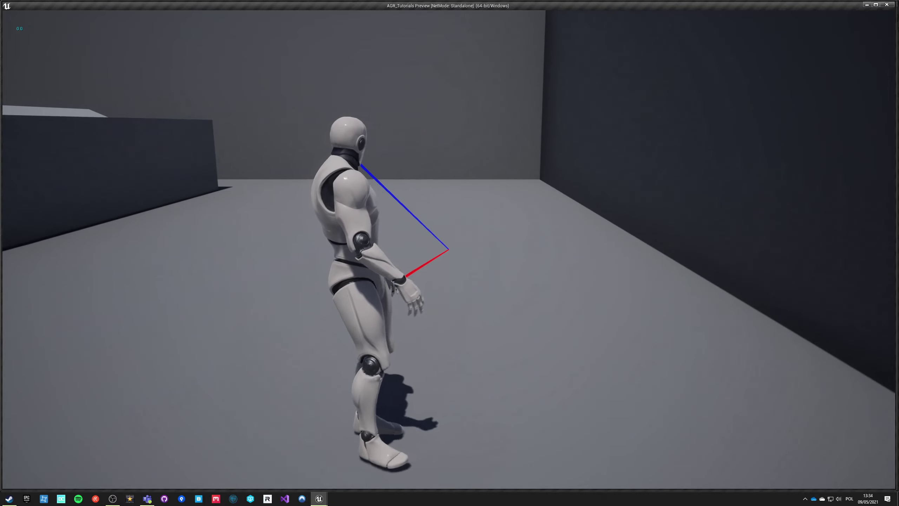
key(a)
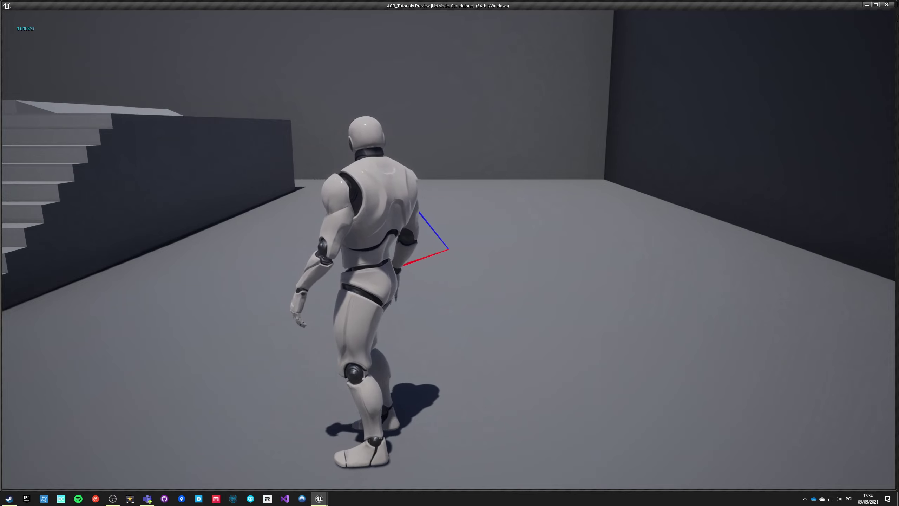
key(Escape)
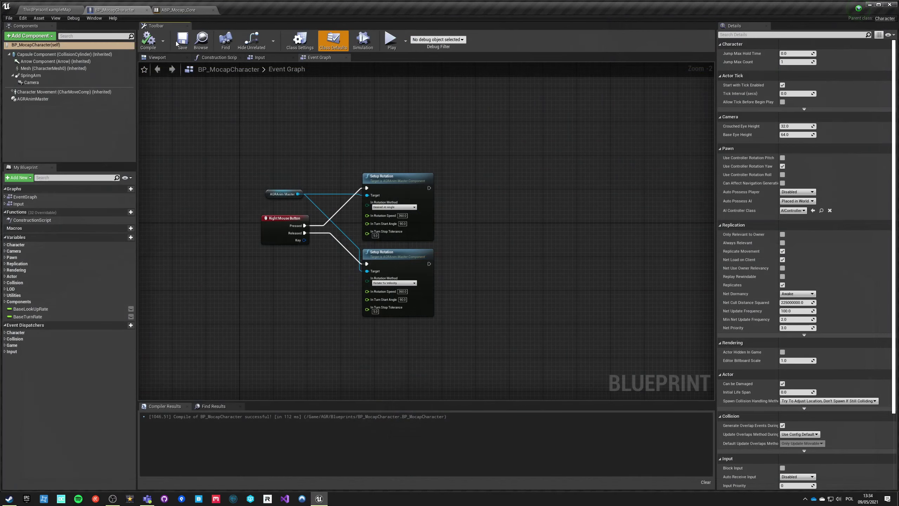
Scrub through WalkFwdStop_RU to choose a starting moment, enter it as the Stop animation's Start Position, and compile
click(175, 10)
double_click(457, 207)
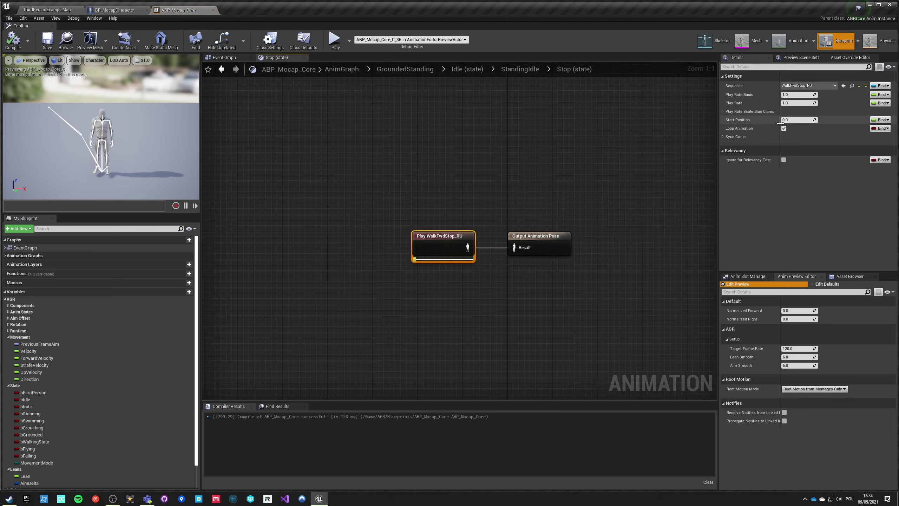
click(853, 86)
double_click(471, 452)
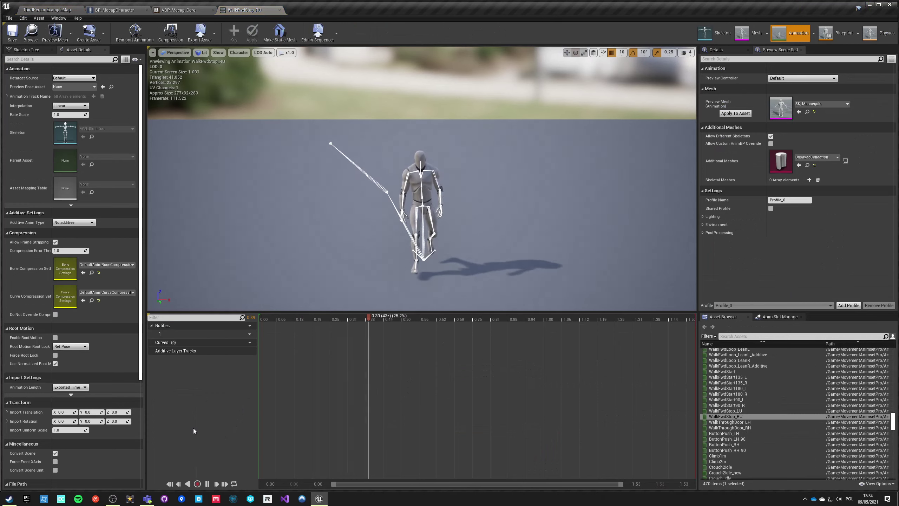
click(207, 484)
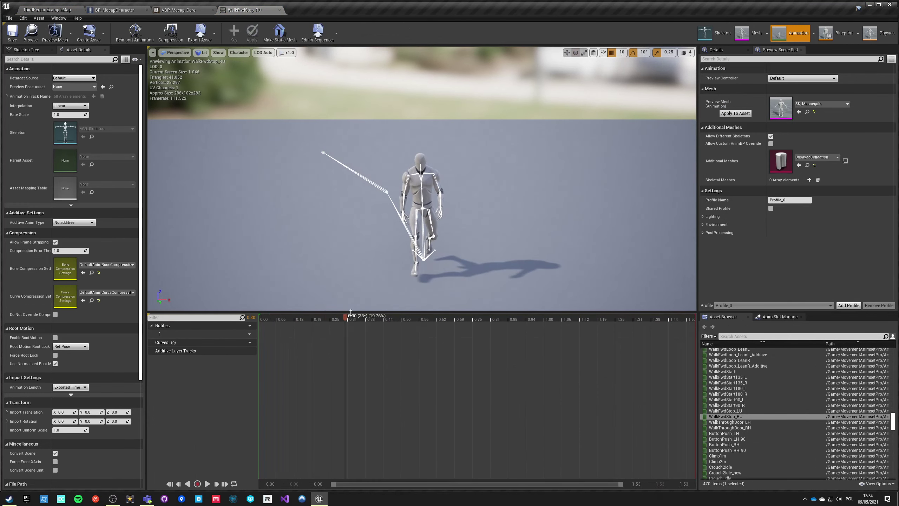
drag(347, 319, 395, 319)
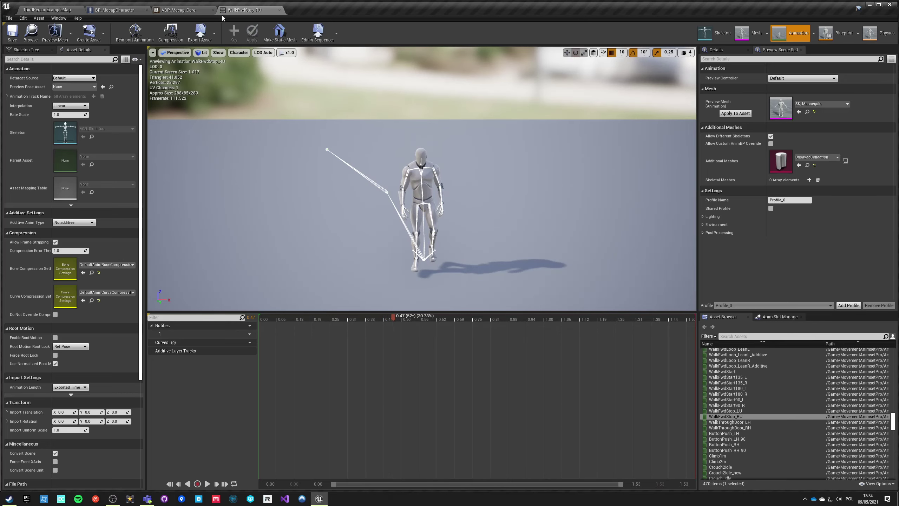
click(197, 10)
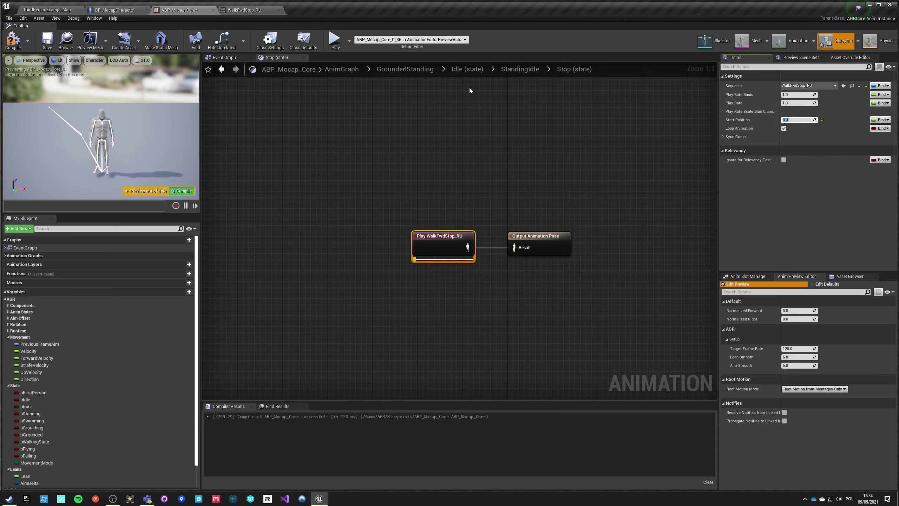
click(332, 121)
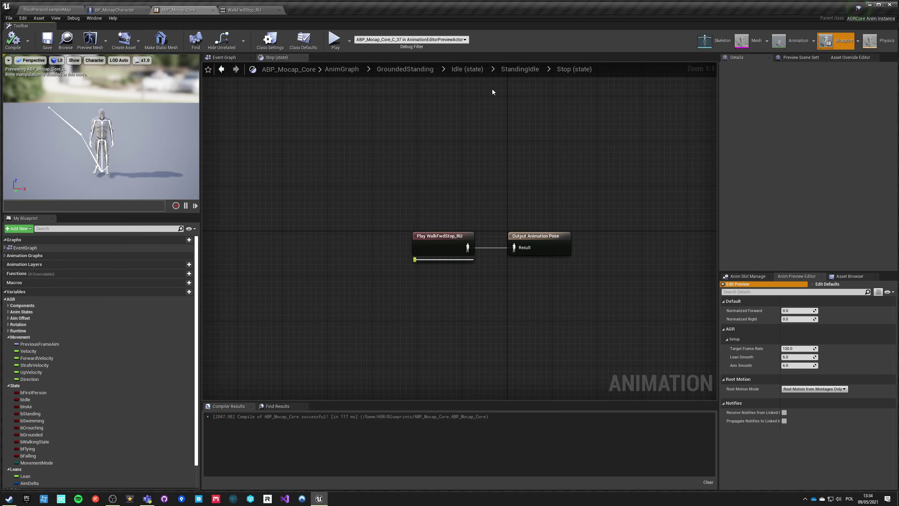
Return to the StandingIdle graph and inspect the settings of the transition from Stop to Idle
click(523, 70)
right_drag(428, 214, 500, 250)
click(501, 199)
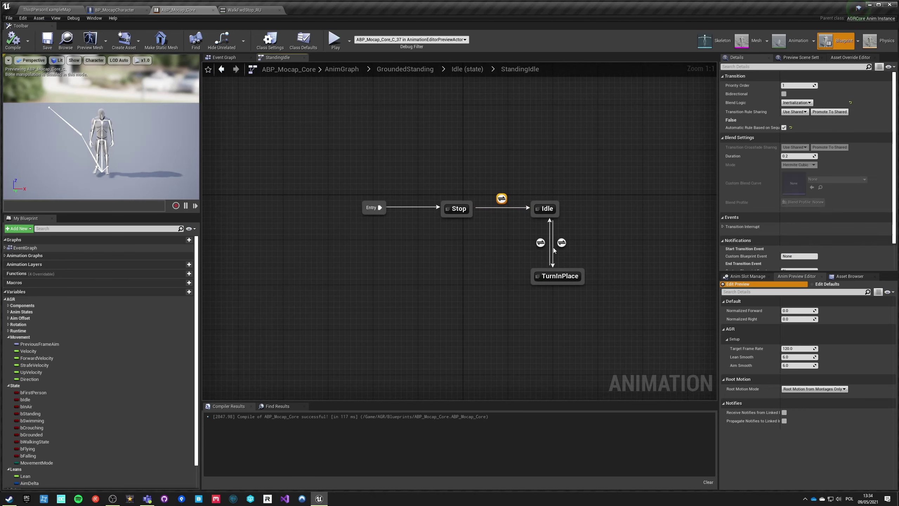
click(524, 235)
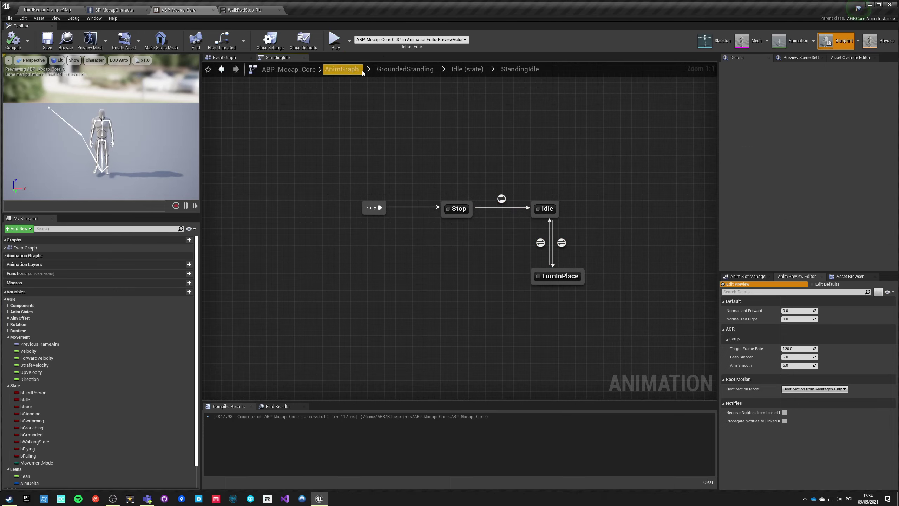
Run the game and test the stop animation by repeatedly moving the character forward and halting, ending the session
click(335, 40)
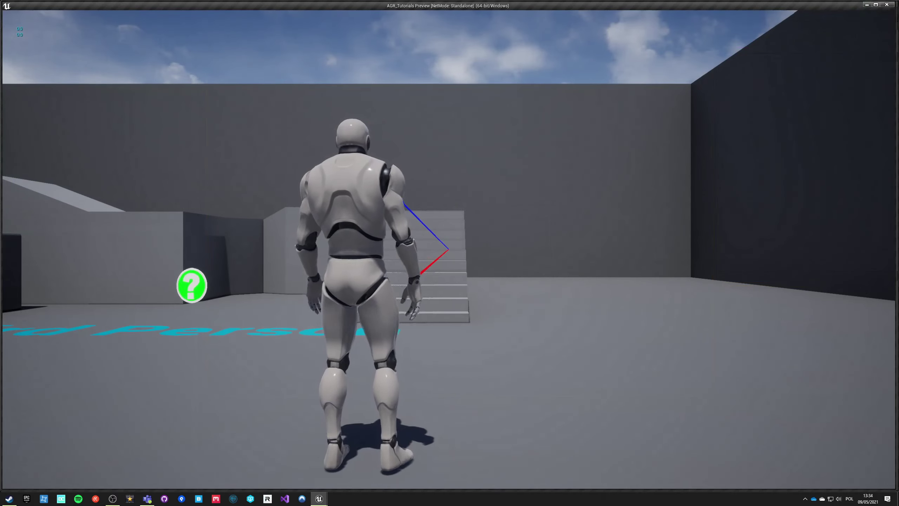
key(w)
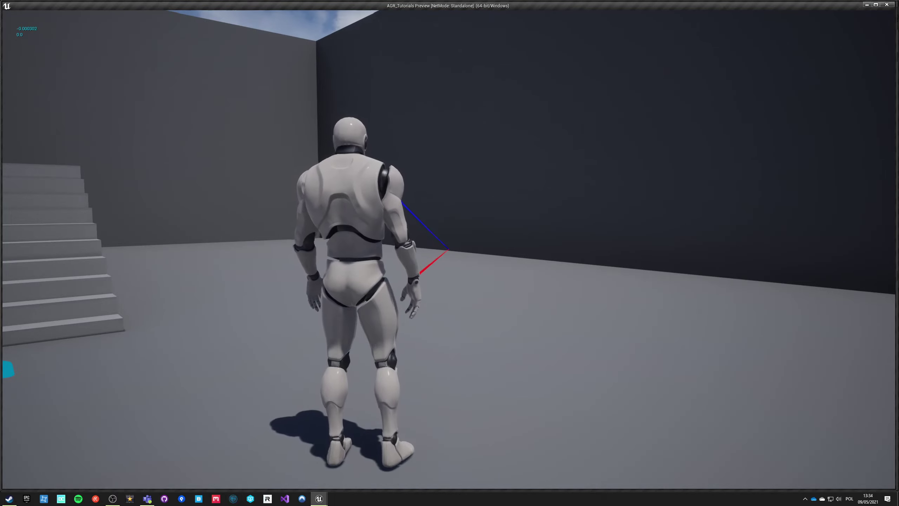
key(w)
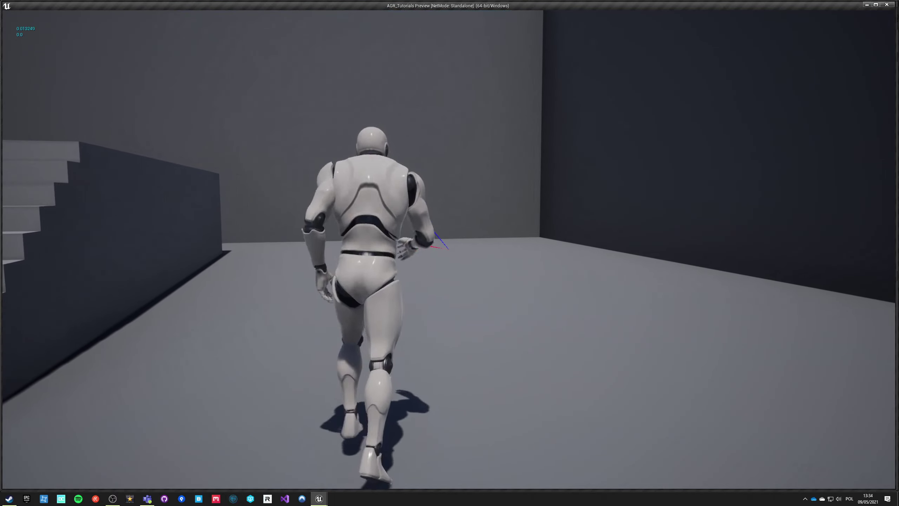
key(w)
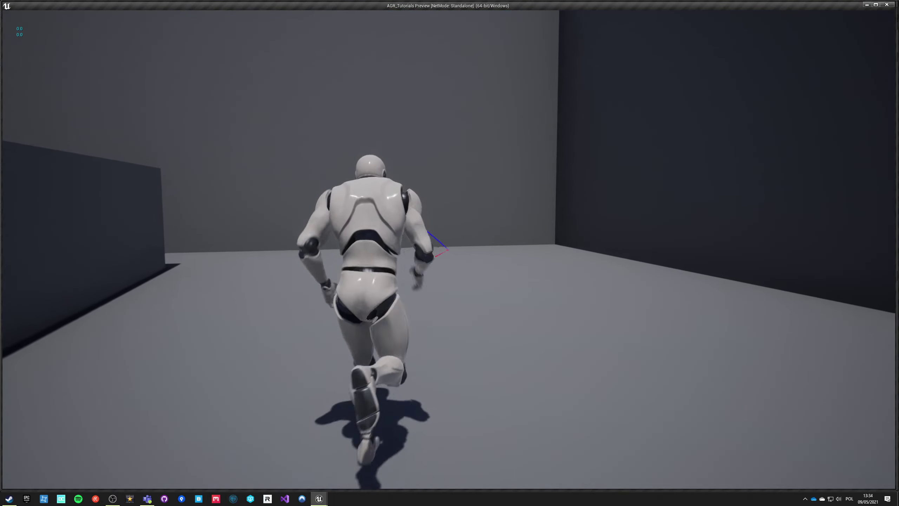
key(w)
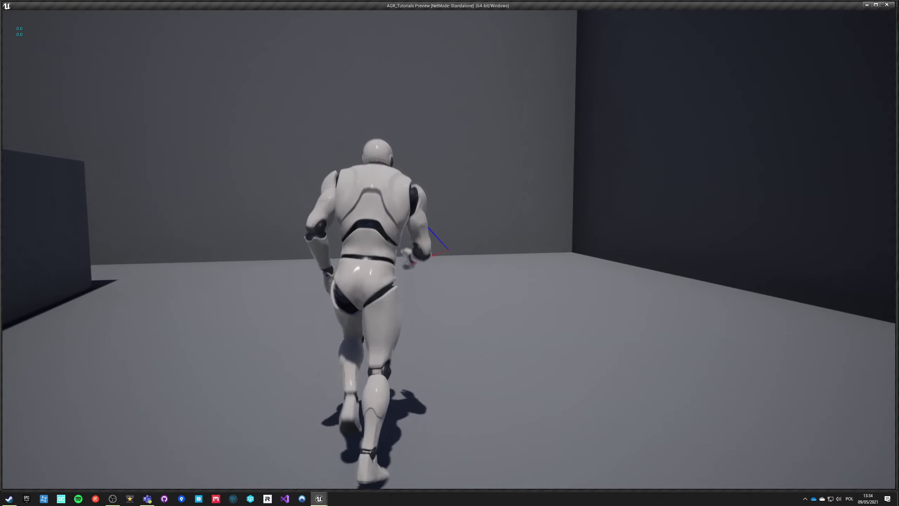
key(w)
key(w)
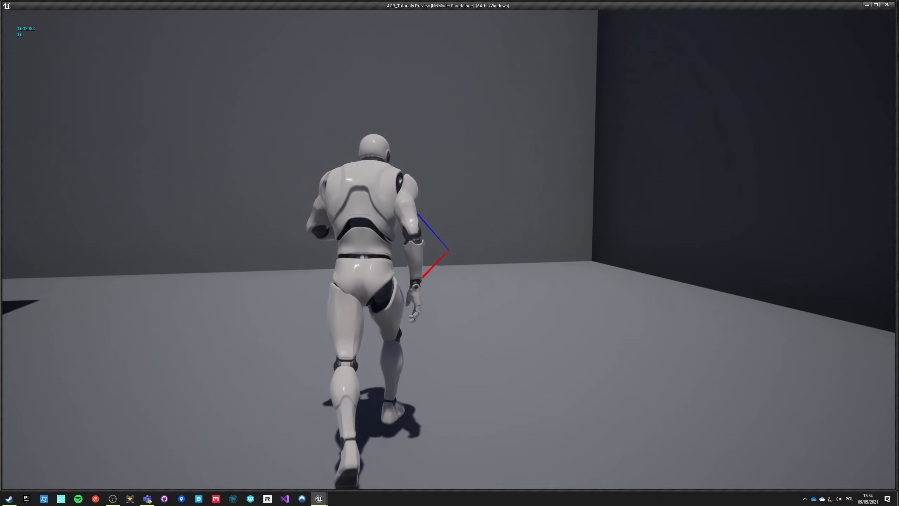
key(w)
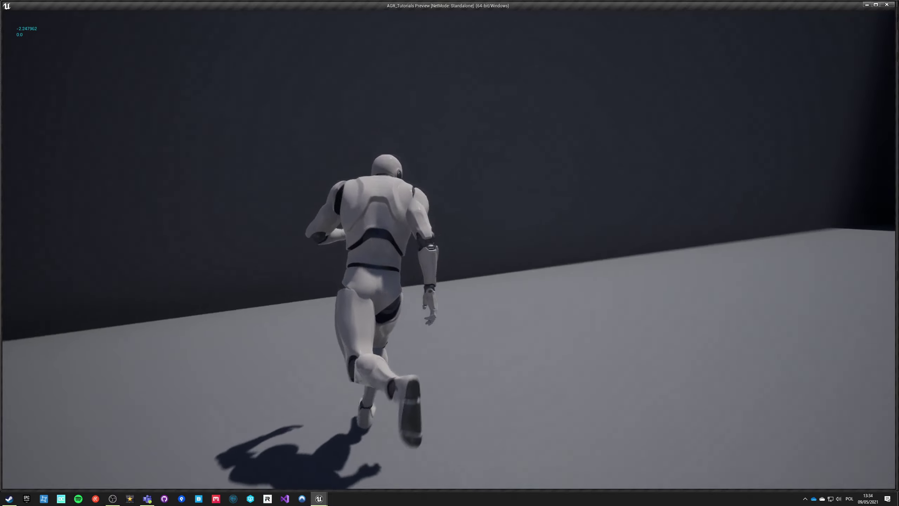
key(w)
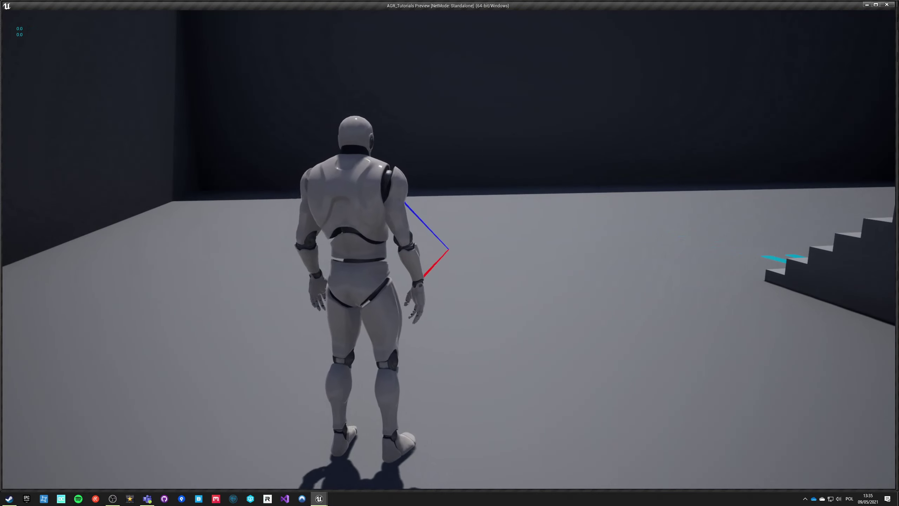
key(Escape)
Go up to the GroundedStanding graph and select the transition from Locomotion back to Idle
click(470, 70)
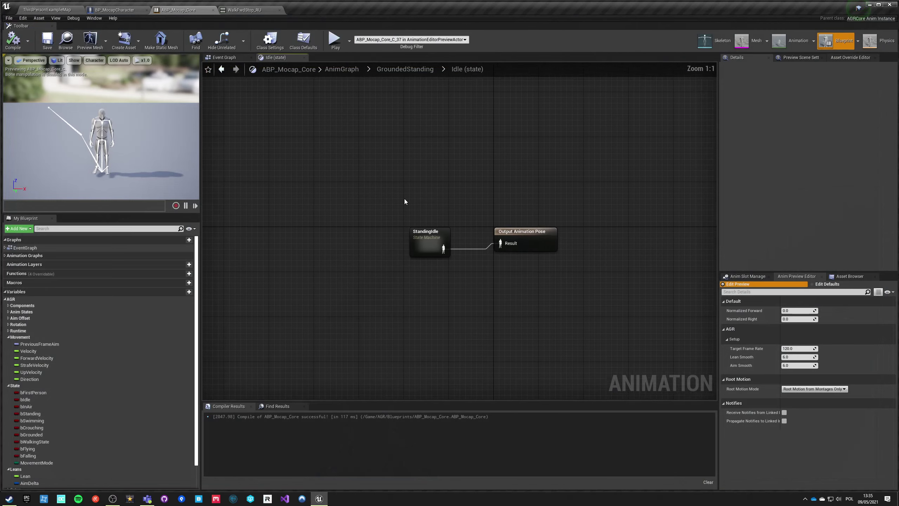
click(411, 68)
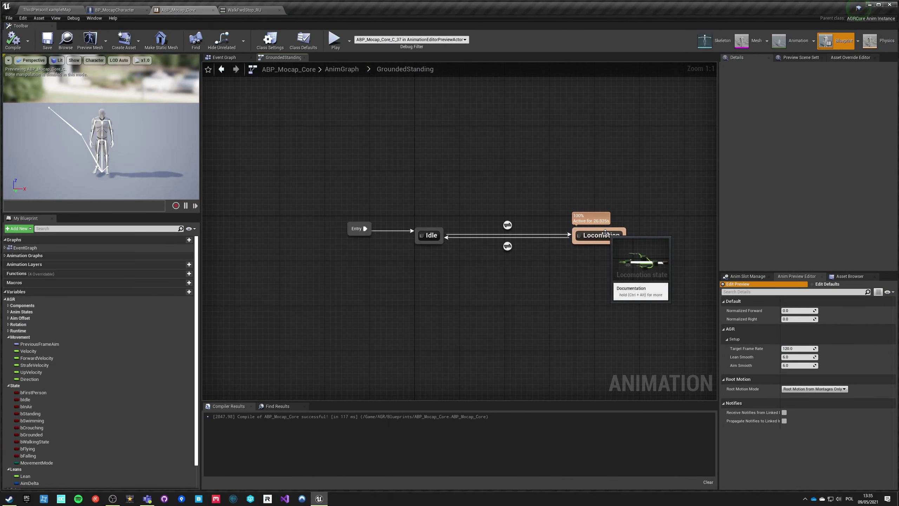
click(507, 246)
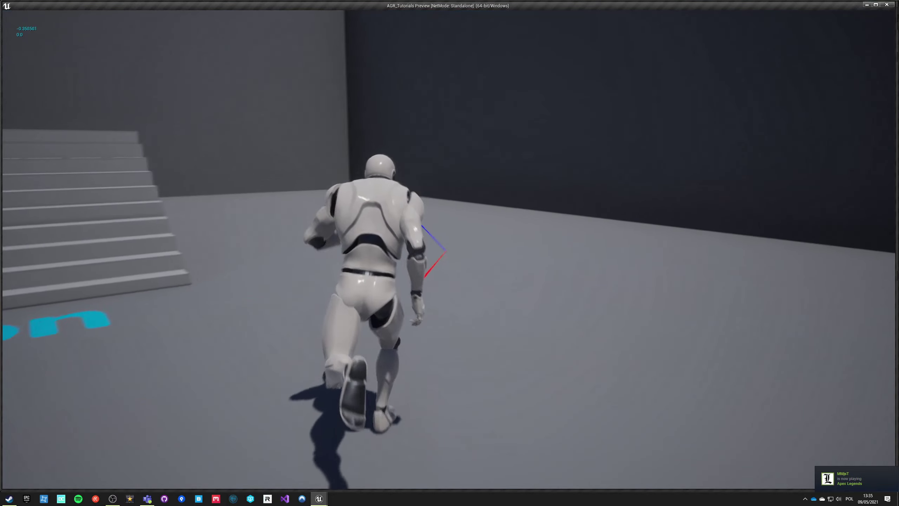
Test stopping in the running game by moving the character forward and backward in short runs, and end the session
key(w)
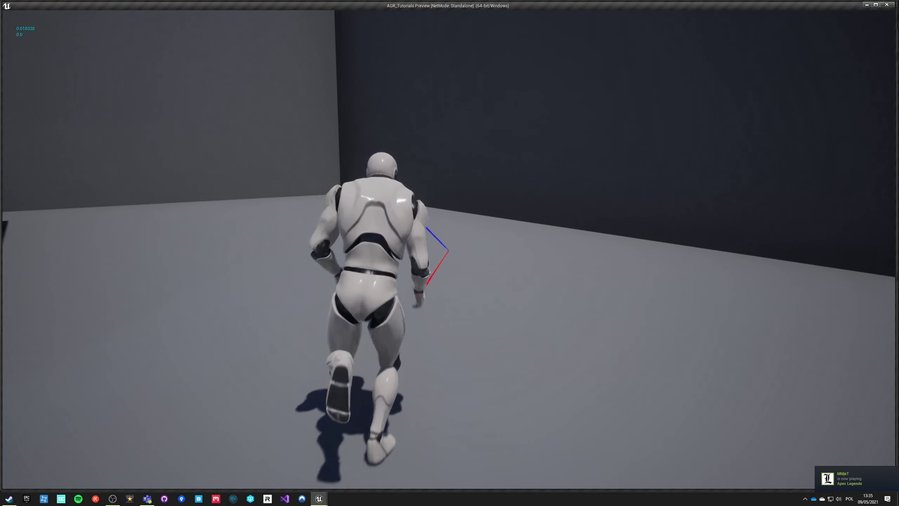
key(w)
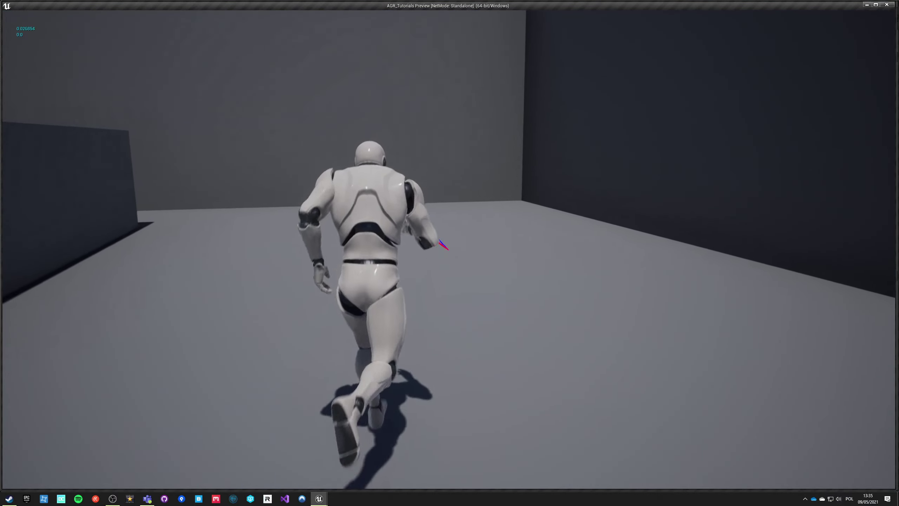
key(w)
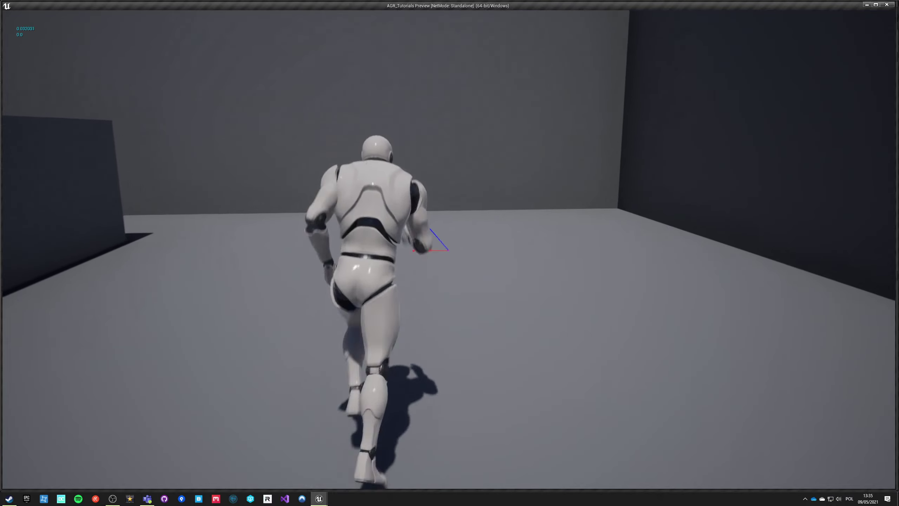
key(w)
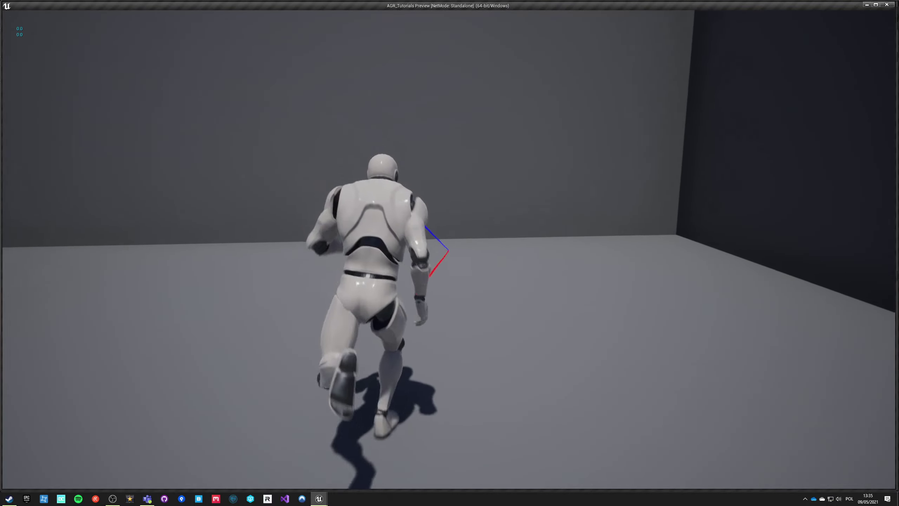
key(s)
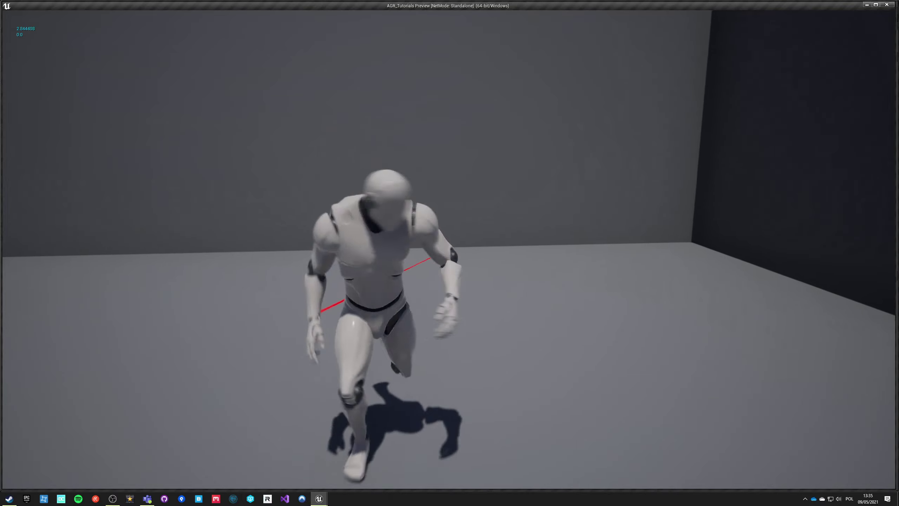
key(w)
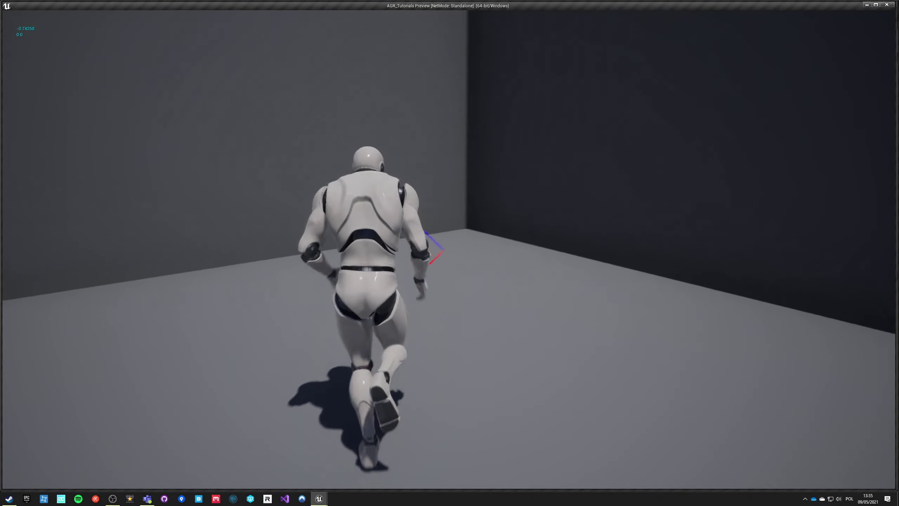
key(w)
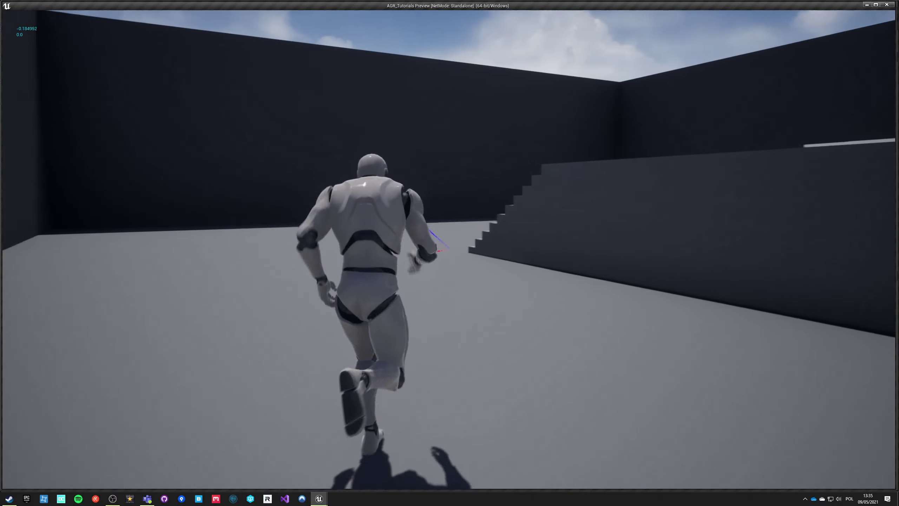
key(w)
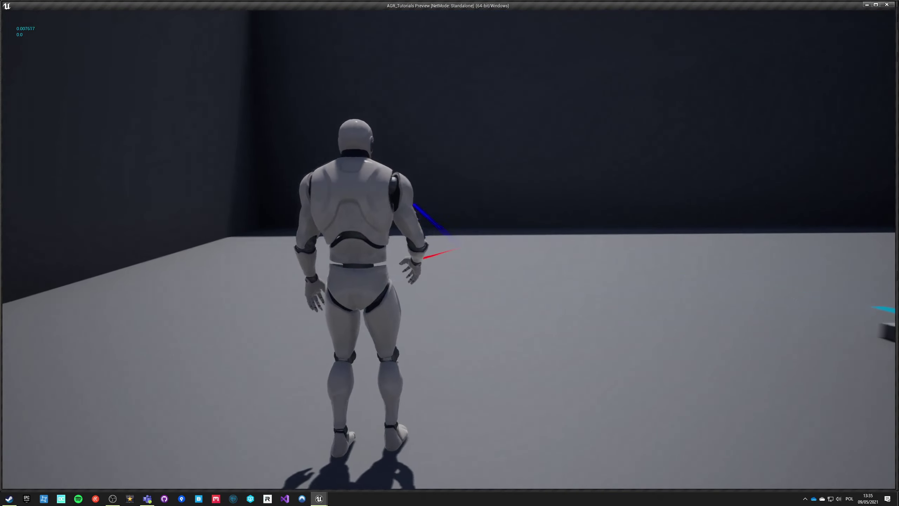
key(w)
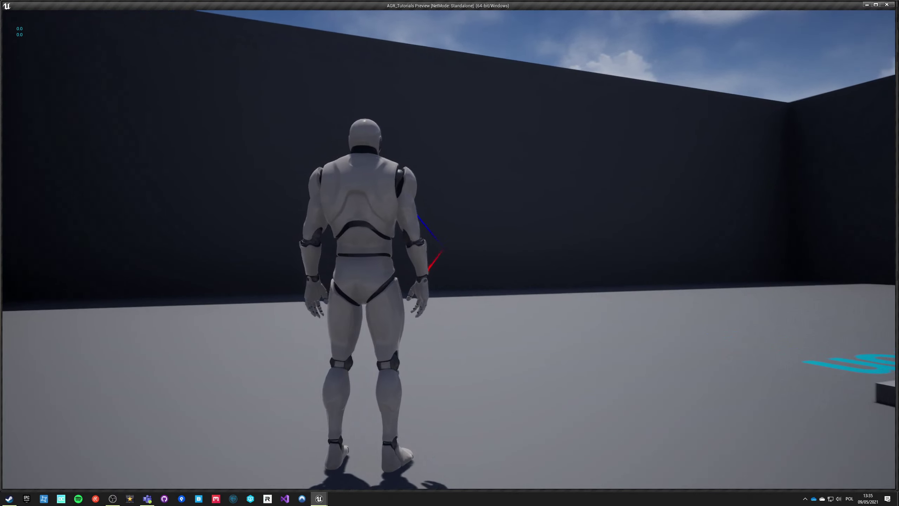
key(Escape)
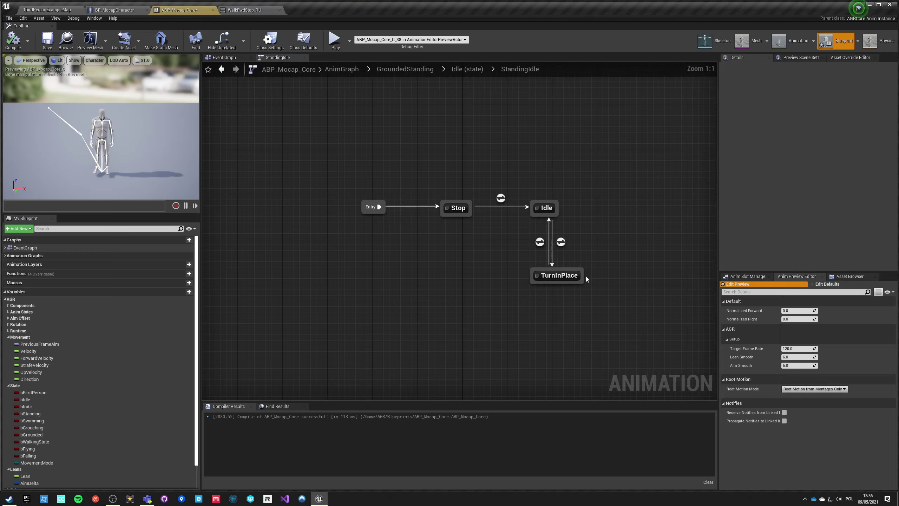
Open the Stop state and move its Play WalkFwdStop_RU node farther away from Output Animation Pose
double_click(457, 208)
click(362, 222)
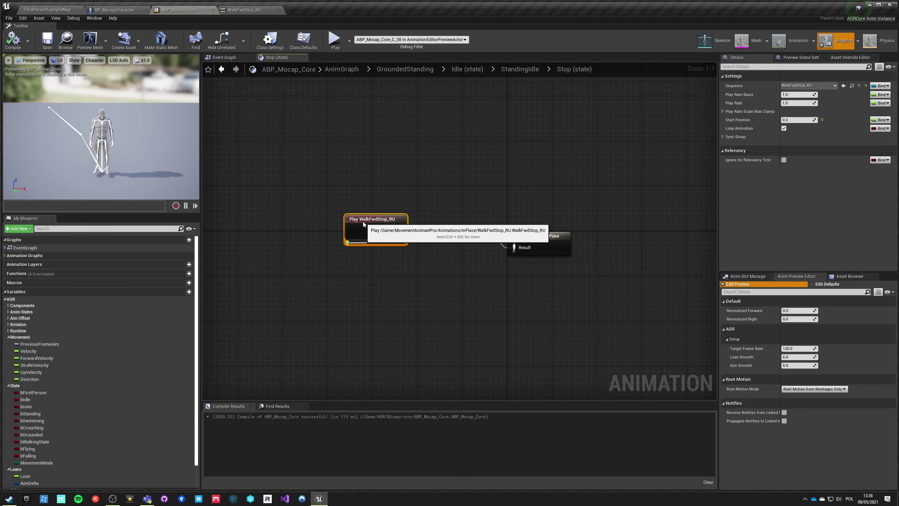
drag(344, 235, 344, 240)
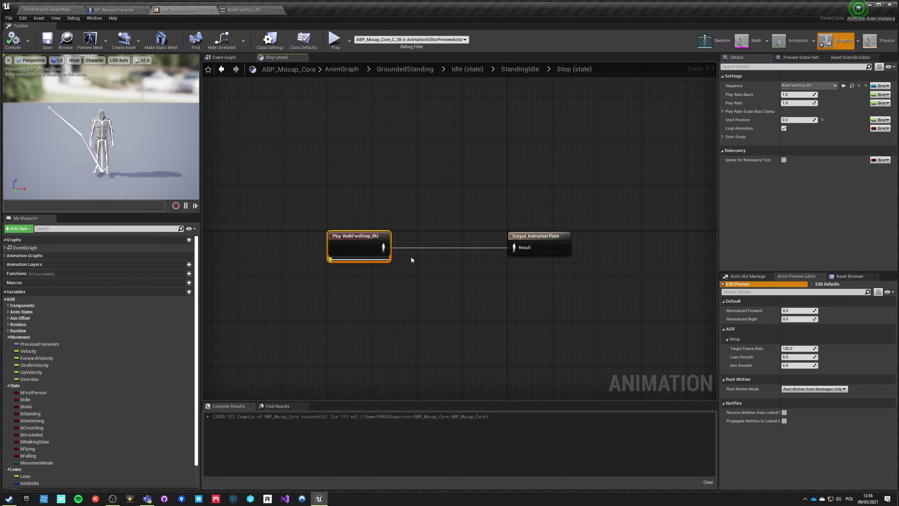
Add a Blend Poses by bool node in the Stop state, feeding the Output Animation Pose result
click(441, 327)
drag(513, 248, 440, 296)
text(blend bool)
key(Return)
drag(466, 309, 464, 260)
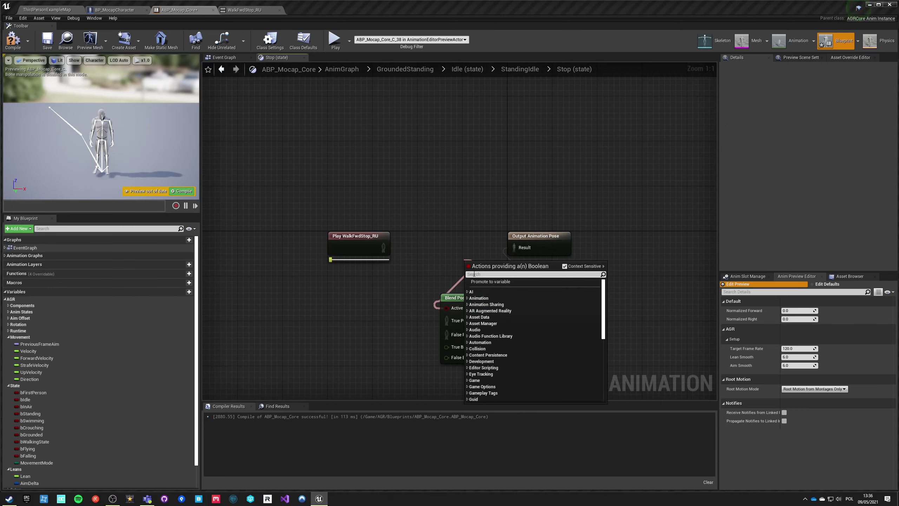
click(386, 324)
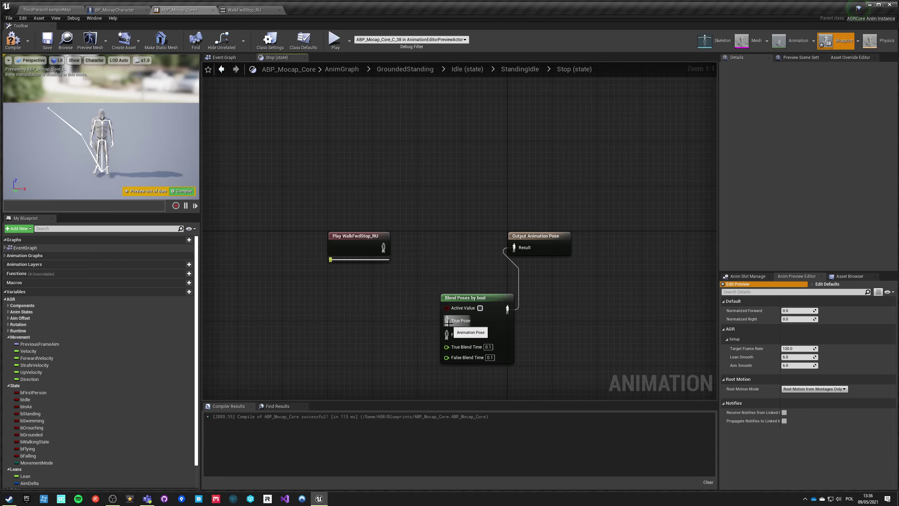
Open the Event Graph and search the available actions for "get bone" in the empty area past Print String
double_click(24, 248)
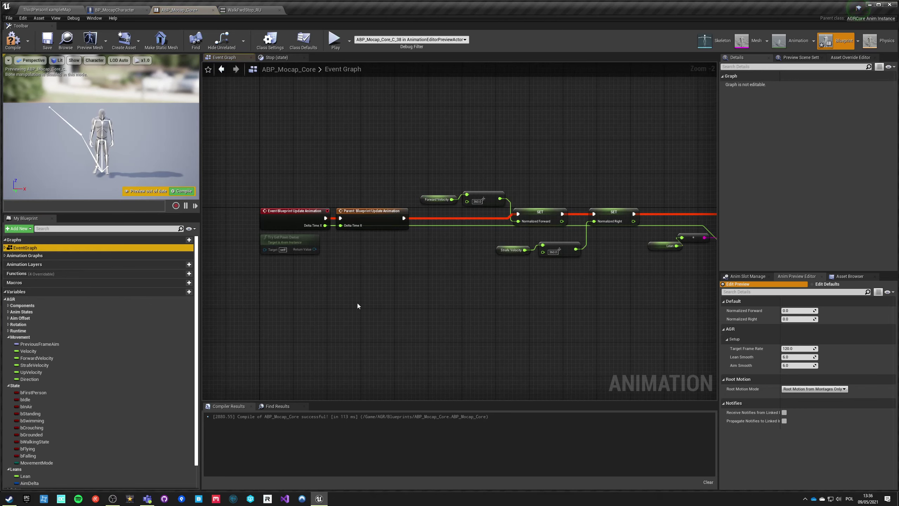
right_drag(372, 304, 296, 324)
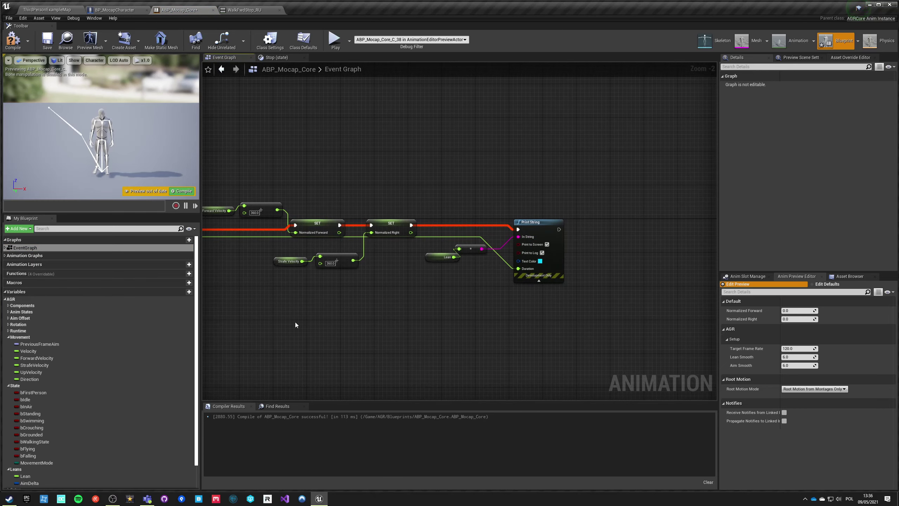
right_drag(376, 273, 328, 206)
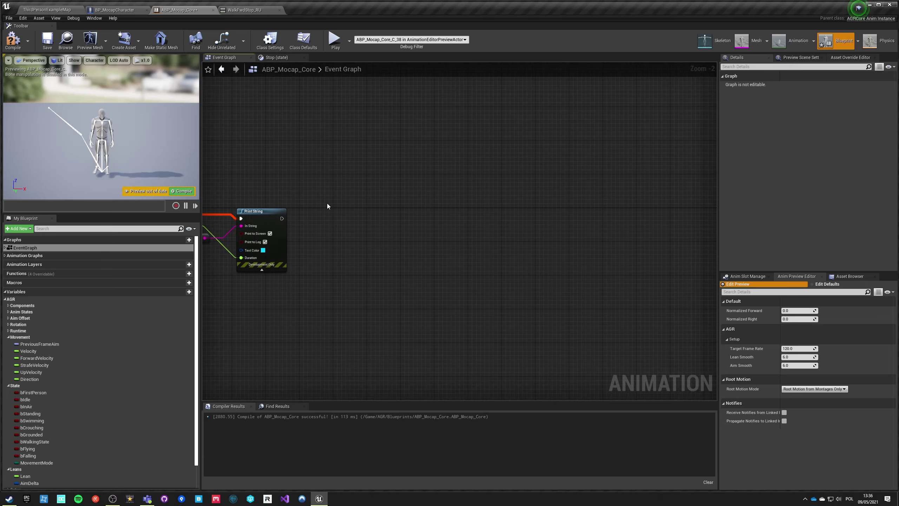
right_click(327, 204)
text(get bone)
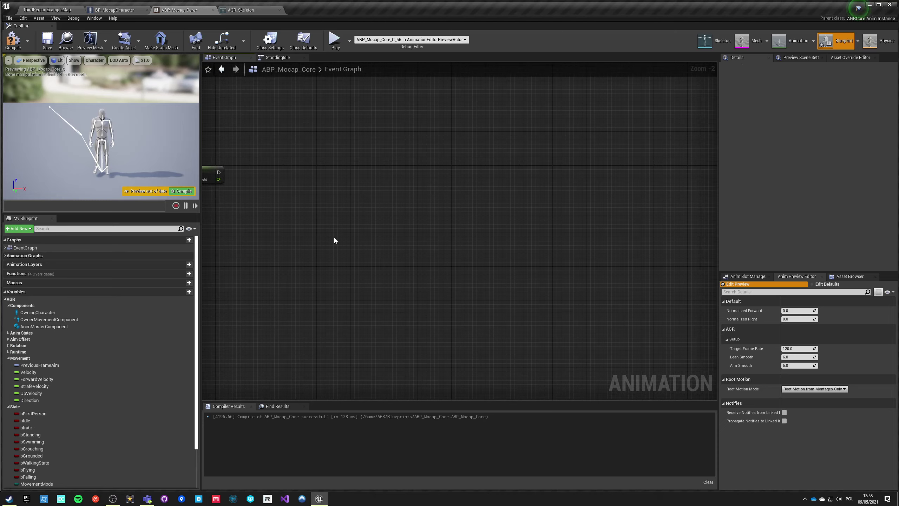
Place a getter for OwningCharacter beside the Normalized Right setter in the Event Graph and get its Mesh
right_drag(288, 224, 389, 282)
scroll(336, 289, up, 2)
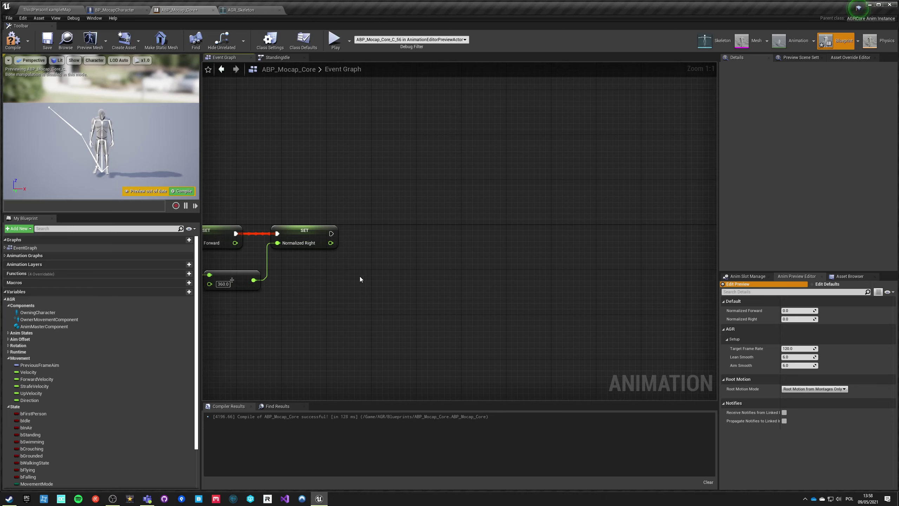
right_click(385, 265)
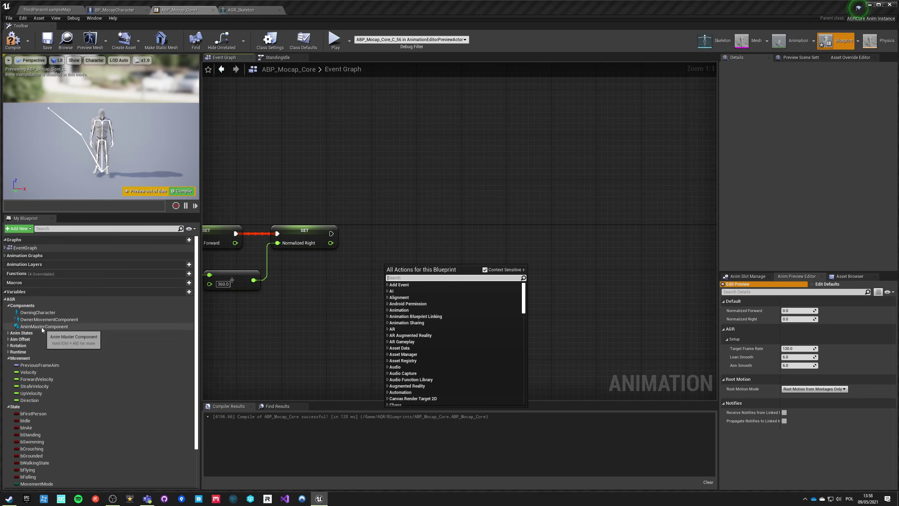
drag(35, 312, 365, 300)
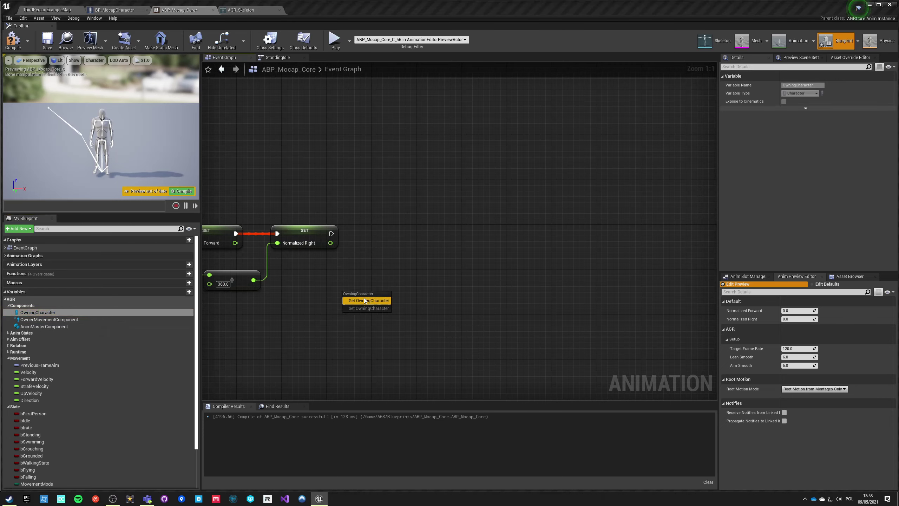
click(365, 301)
drag(420, 285, 420, 286)
text(mesh)
key(Return)
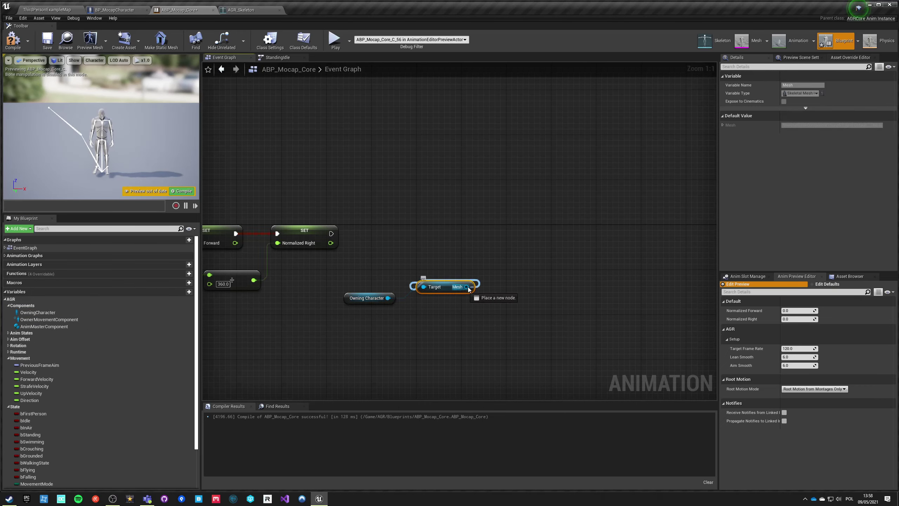
Add a Get Distance Between Two Sockets node from the character's Mesh, with Socket Space A and B both set to RTS Component
drag(466, 287, 524, 262)
text(between)
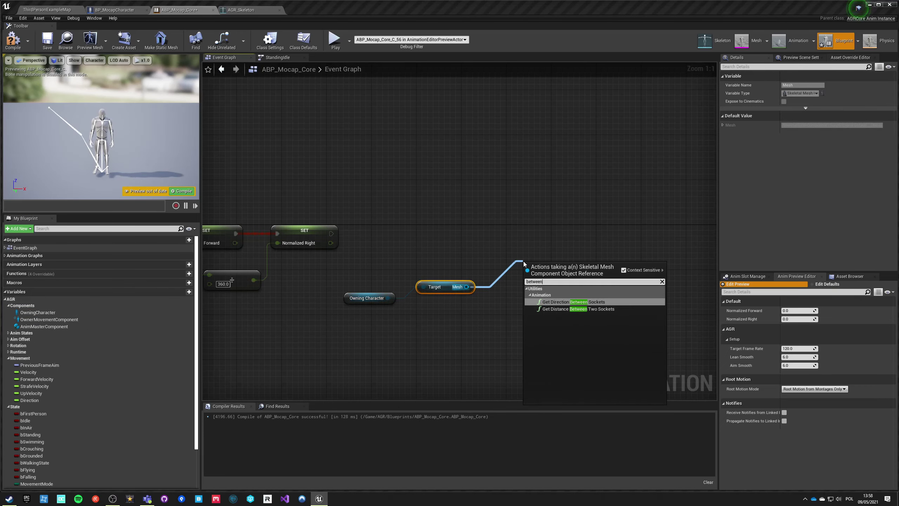
key(Down)
key(Up)
key(Return)
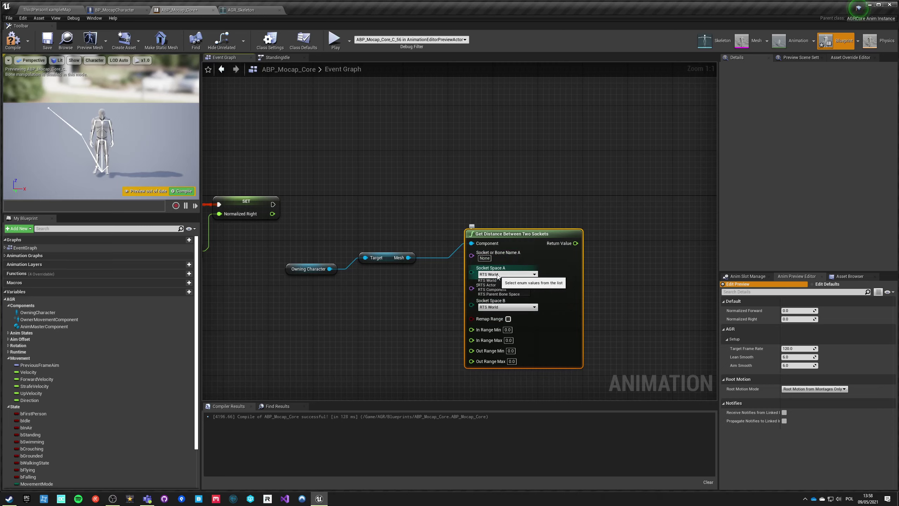
click(506, 290)
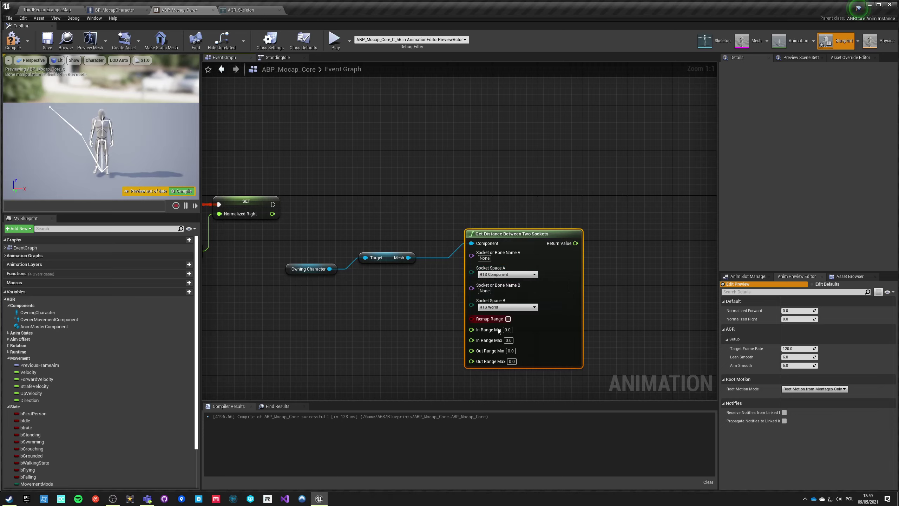
click(497, 322)
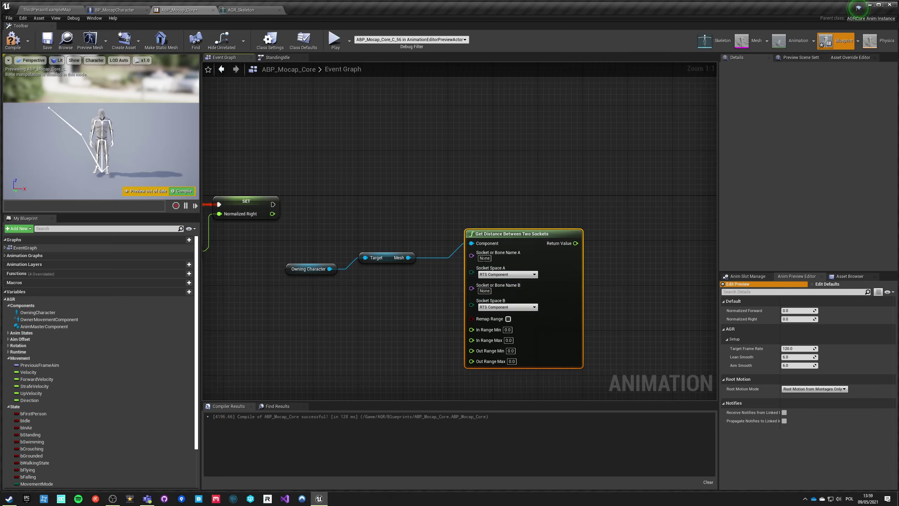
Set the distance node's Socket or Bone Name A to foot_l and Socket or Bone Name B to foot_r
click(484, 259)
key(BackSpace)
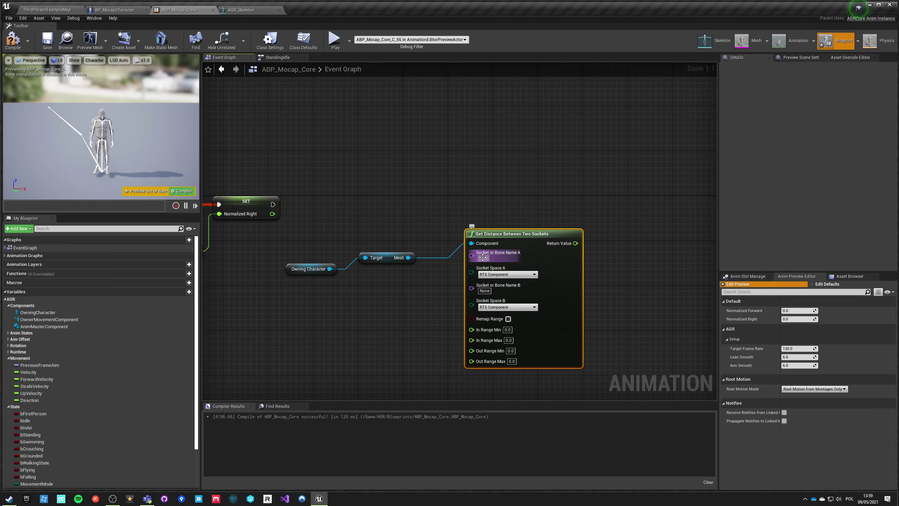
text(foot_l)
click(485, 290)
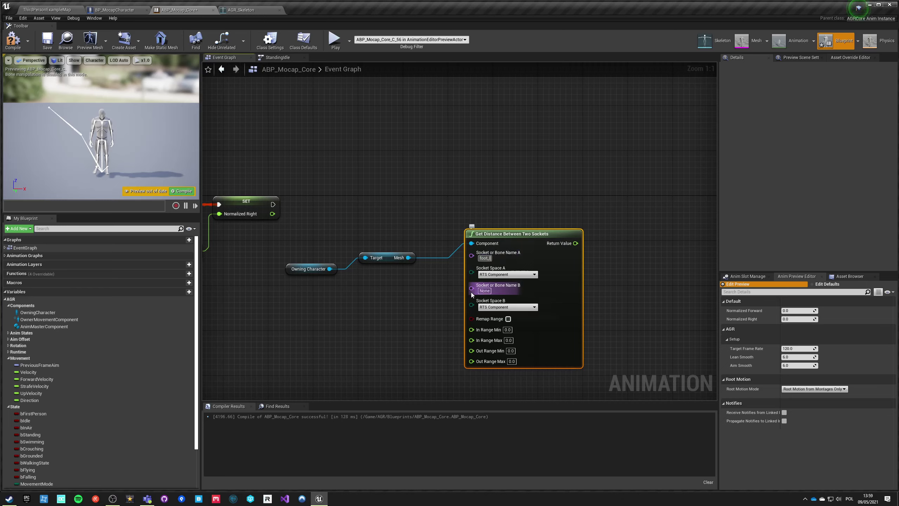
key(BackSpace)
text(foot_r)
click(434, 324)
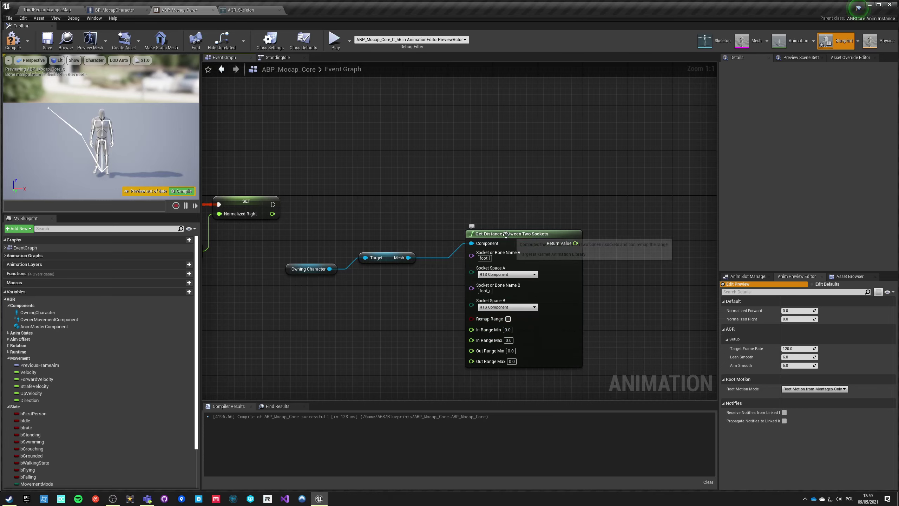
Move the distance node closer to Mesh, add a Print String node and feed the distance's Return Value into its In String
drag(507, 237, 461, 254)
click(576, 206)
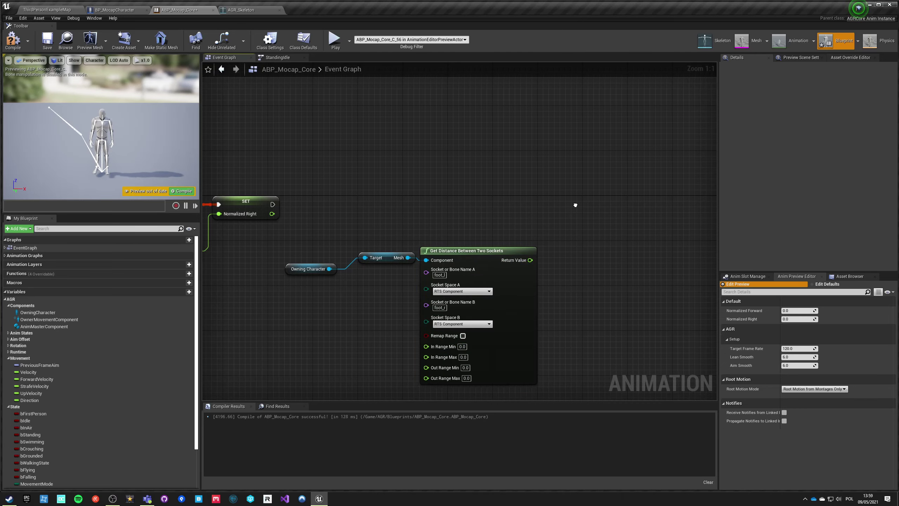
right_click(577, 205)
text(prints)
key(Return)
drag(583, 230, 530, 259)
click(600, 245)
Link the Print String's Duration to the upstream float value and run the node after the Normalized Right setter
drag(583, 273, 513, 218)
right_drag(567, 281, 304, 289)
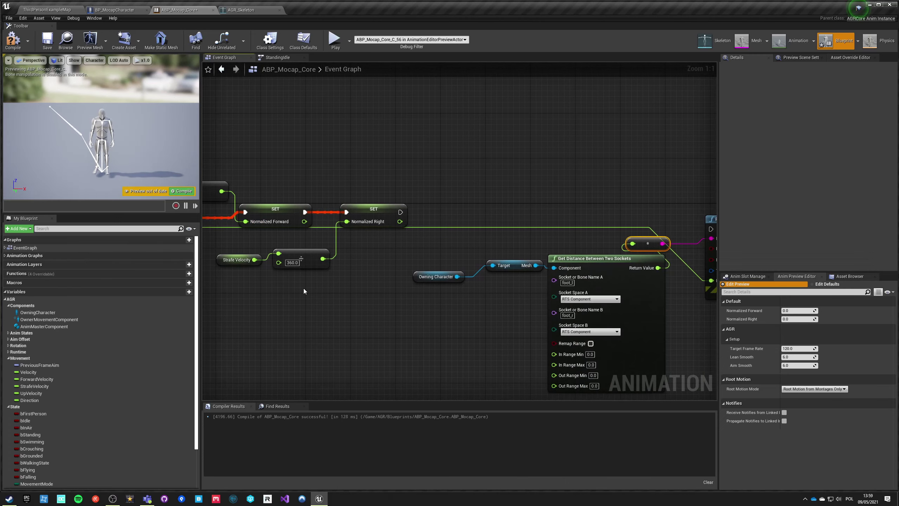
drag(400, 212, 505, 229)
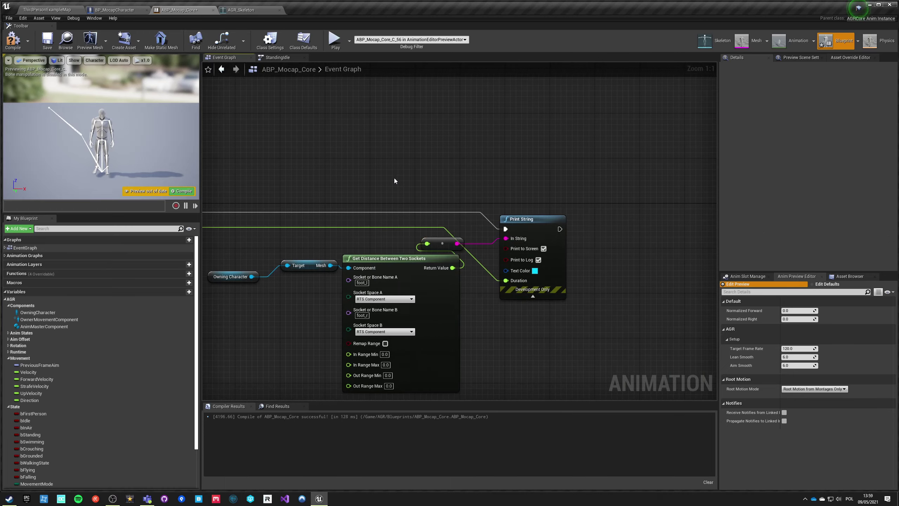
Compile the blueprint and play the level, running the character around to check the printed distance between the feet
click(20, 38)
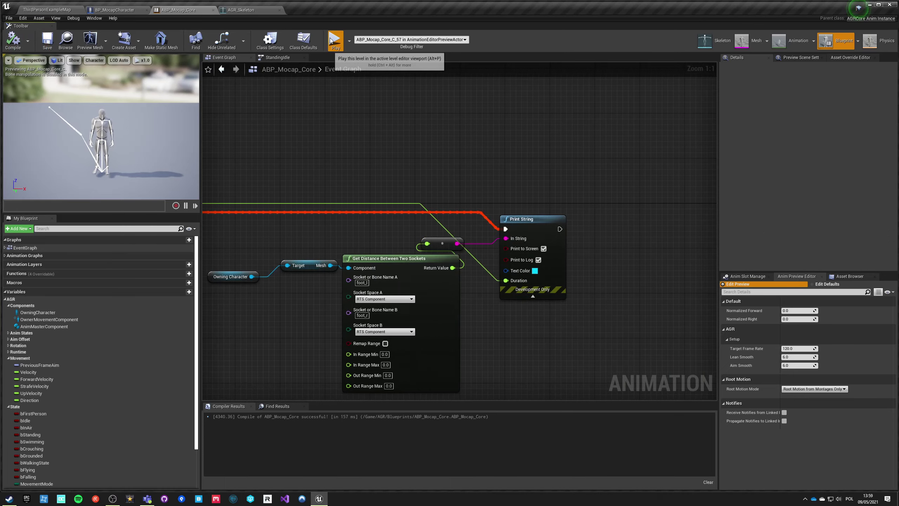
click(334, 38)
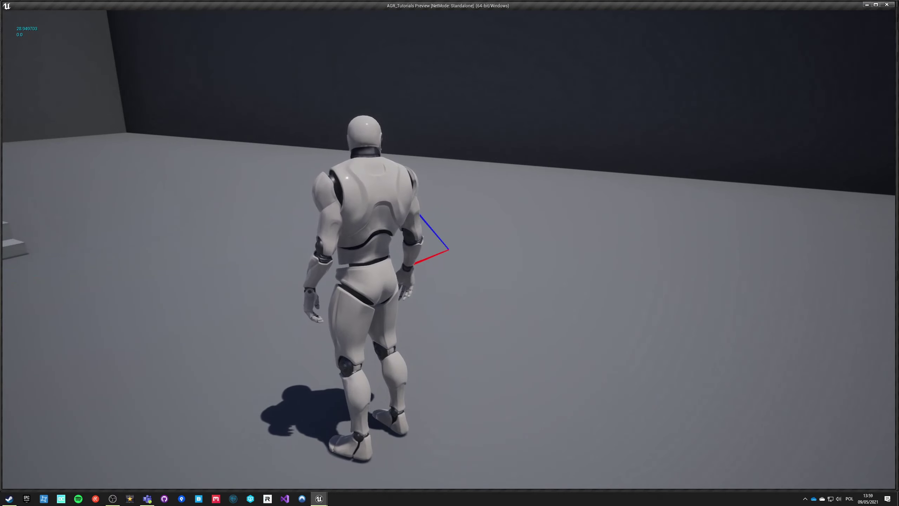
key(w)
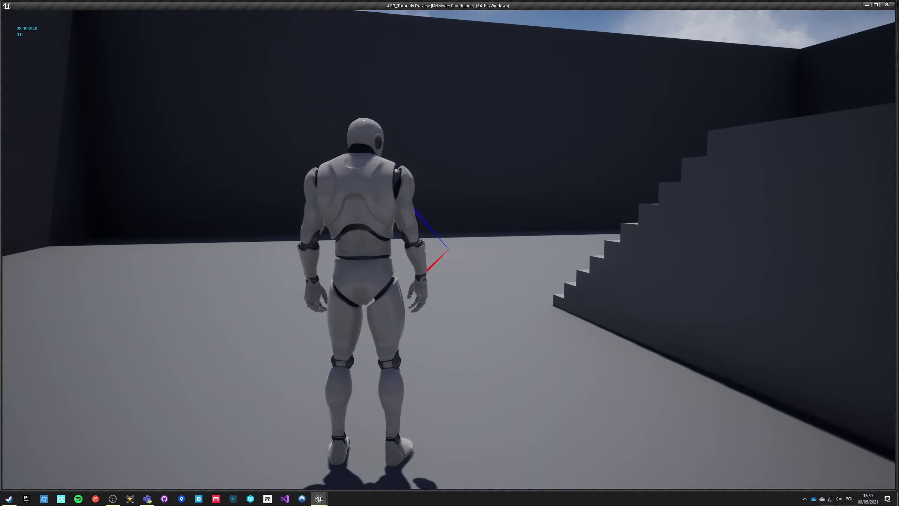
key(w)
key(w)
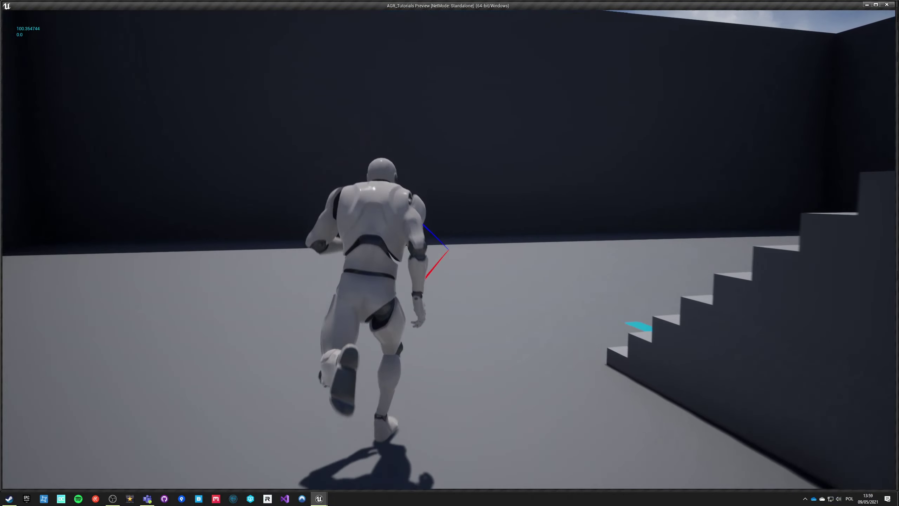
key(w)
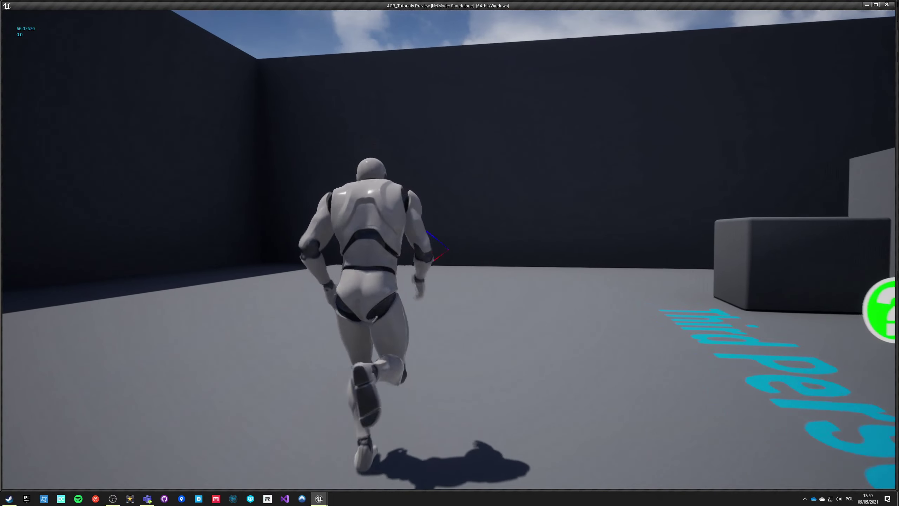
key(w)
key(d)
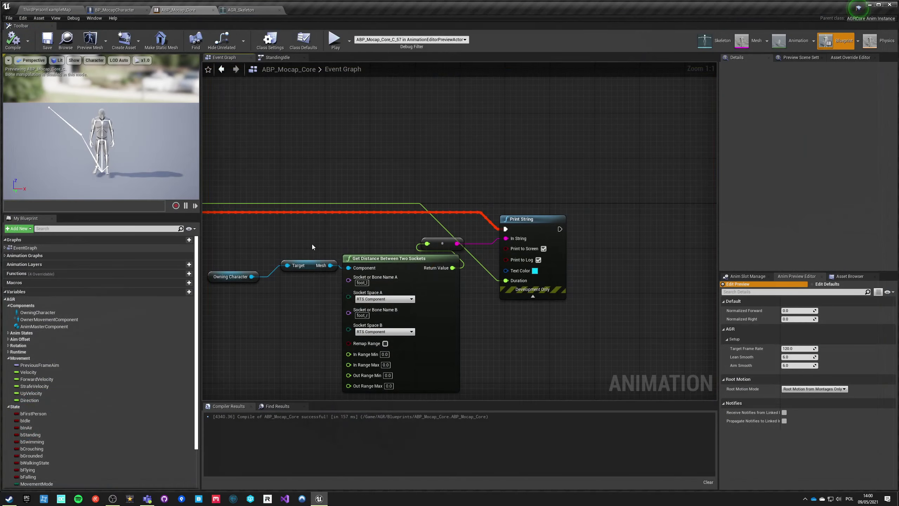
Delete the Get Distance Between Two Sockets node from the Event Graph
click(387, 266)
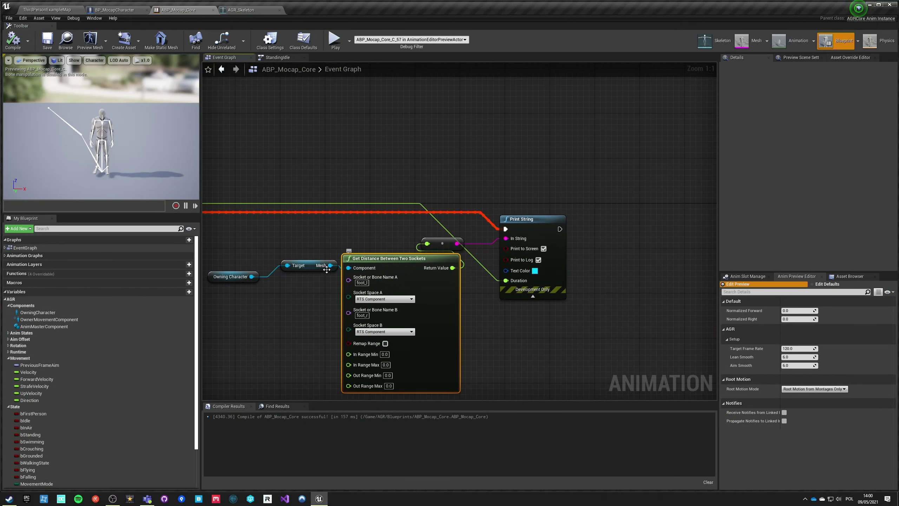
key(Delete)
Search the actions available for the Mesh output for "two sockets" and for rotation getters
drag(330, 265, 362, 266)
text(two)
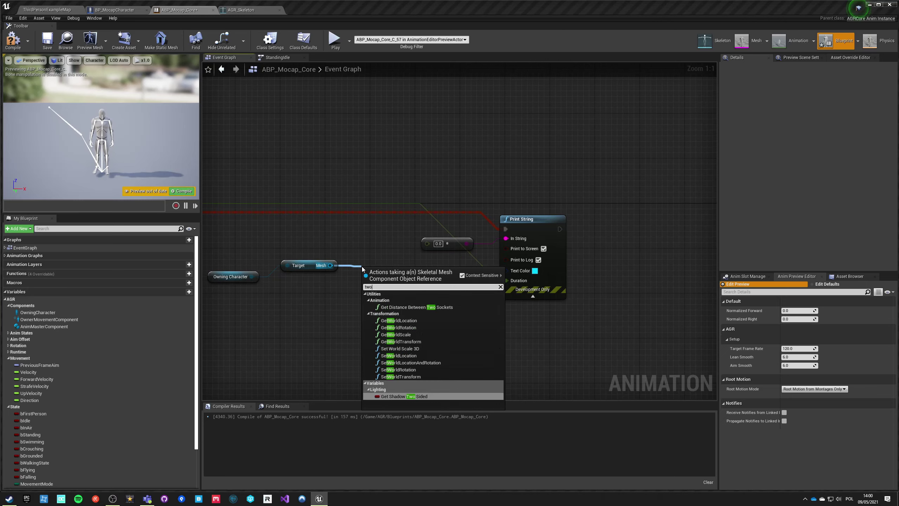
text( sockets)
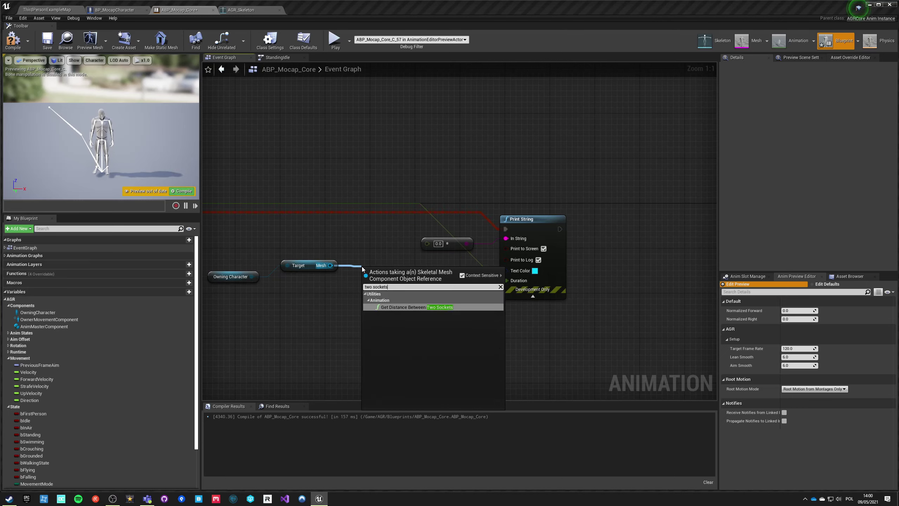
key(BackSpace)
key(BackSpace)
key(BackSpace)
key(BackSpace)
key(BackSpace)
key(BackSpace)
key(BackSpace)
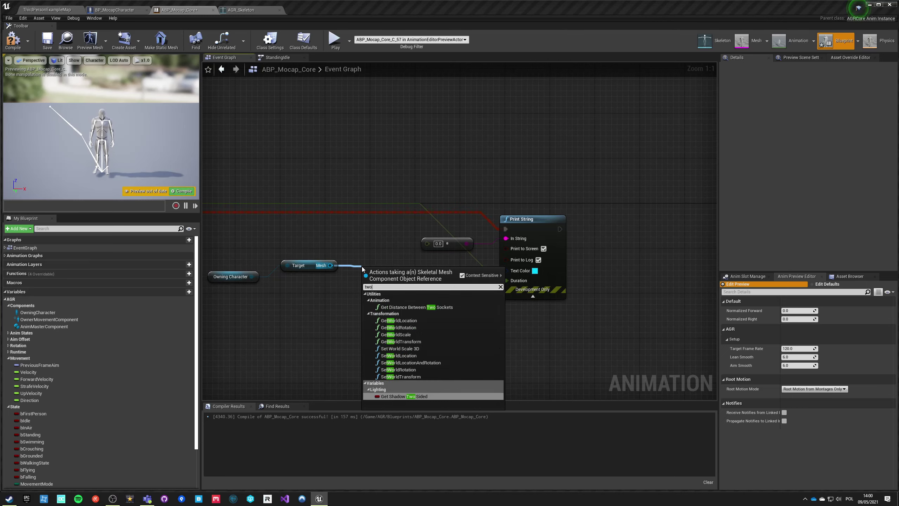
key(BackSpace)
key(BackSpace)
key(BackSpace)
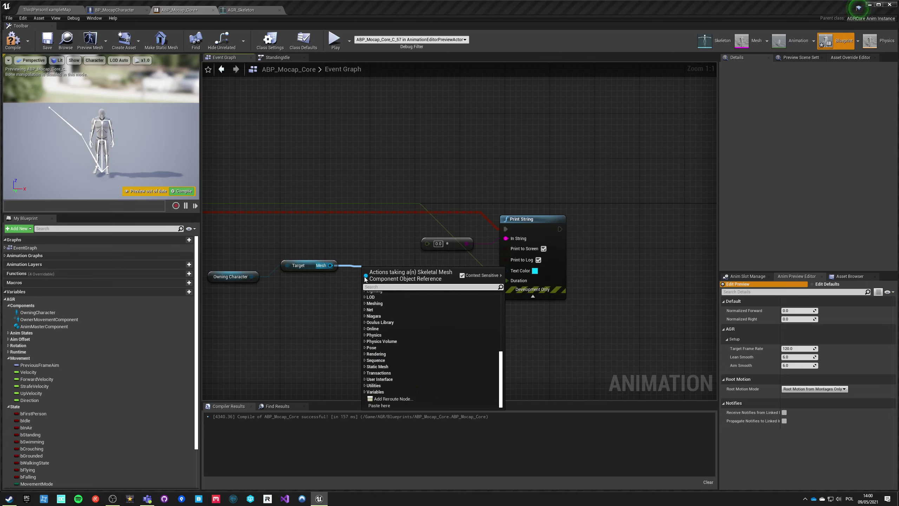
text(get)
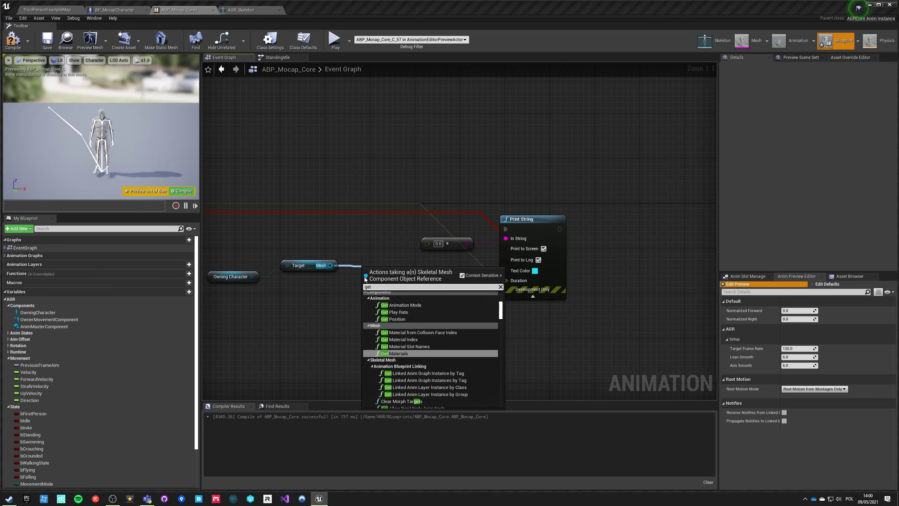
text( rotatio)
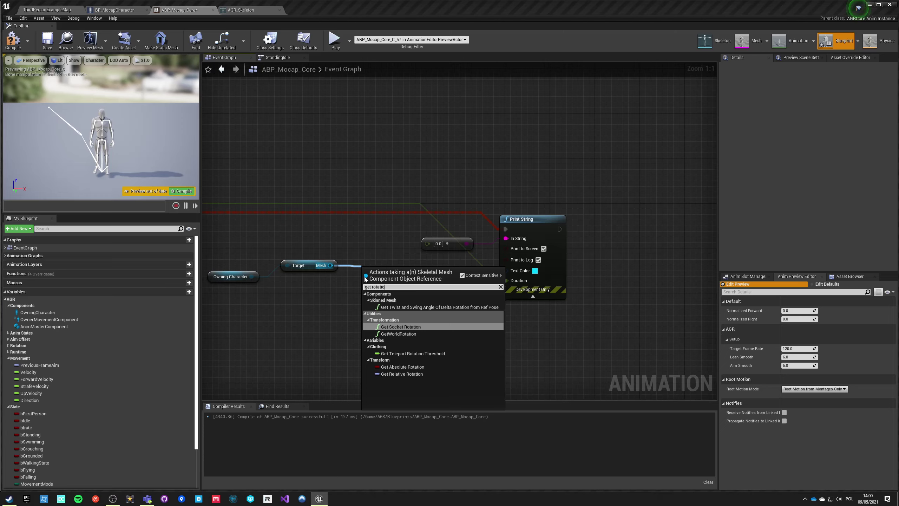
click(371, 252)
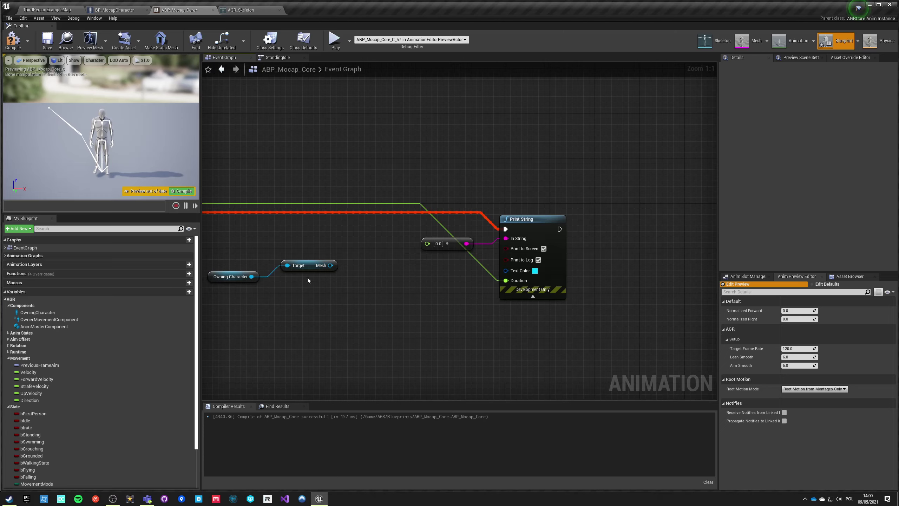
Add a Get Direction Between Sockets node from Mesh and move the Owning Character and Mesh getters in line with it
right_drag(309, 275, 417, 241)
drag(438, 232, 457, 268)
text(betwee)
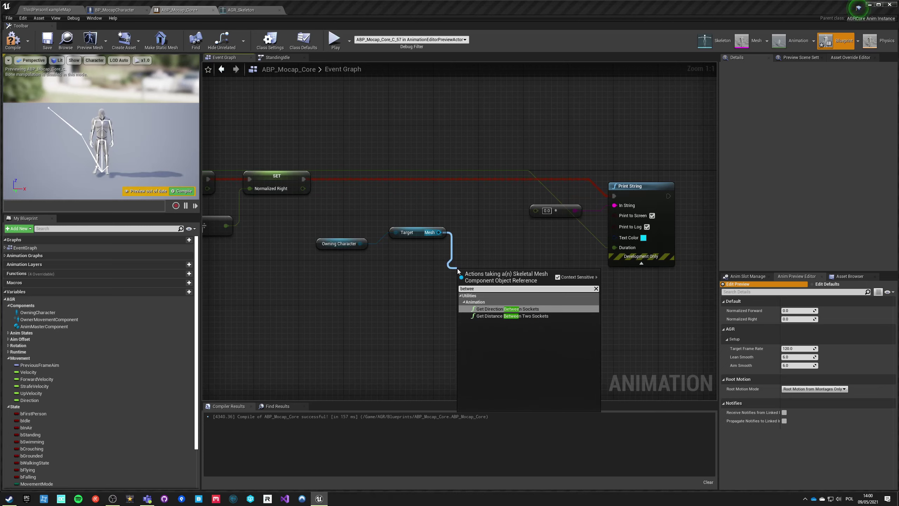
click(508, 309)
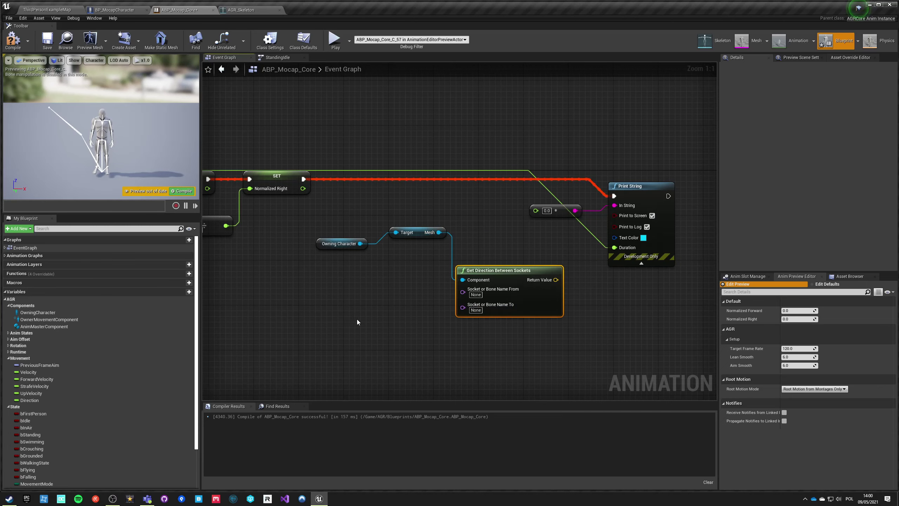
drag(349, 220, 408, 288)
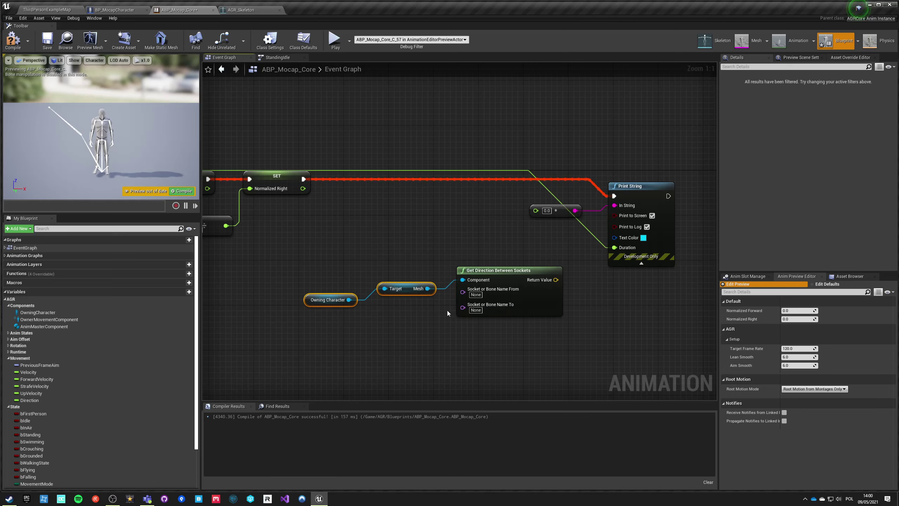
click(453, 339)
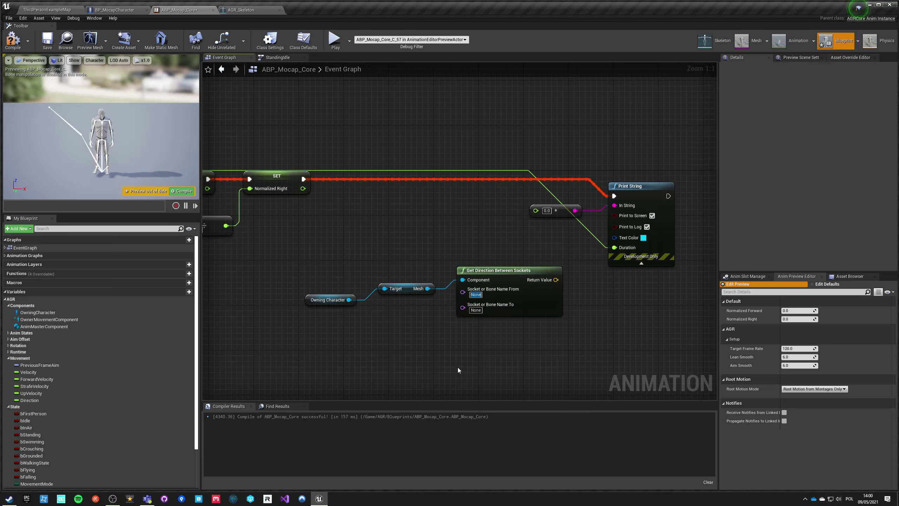
Set the direction node's Socket or Bone Name From to foot_r and Socket or Bone Name To to foot_l
text(foot_r)
key(Tab)
text(foot_l)
click(458, 368)
Connect the direction's Return Value to Print String's In String and delete the unused float-to-string conversion node
drag(556, 279, 537, 227)
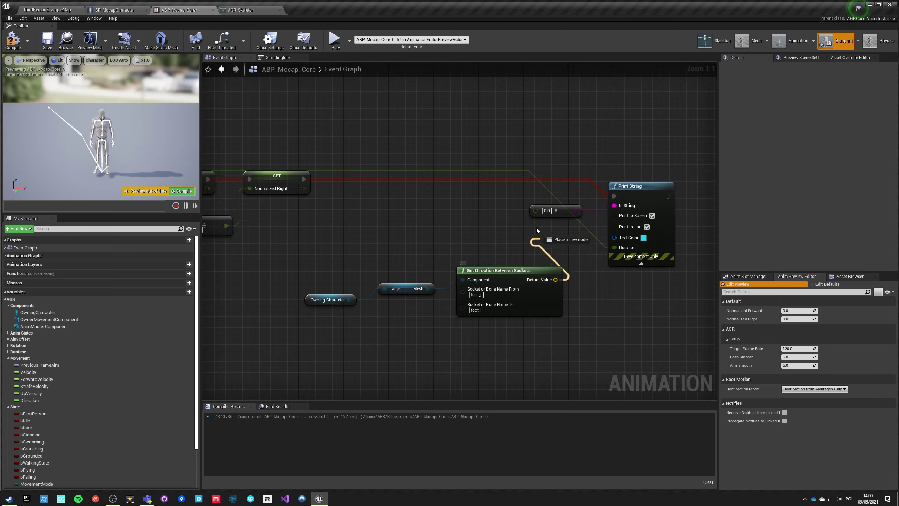
drag(619, 209, 619, 209)
drag(494, 202, 555, 233)
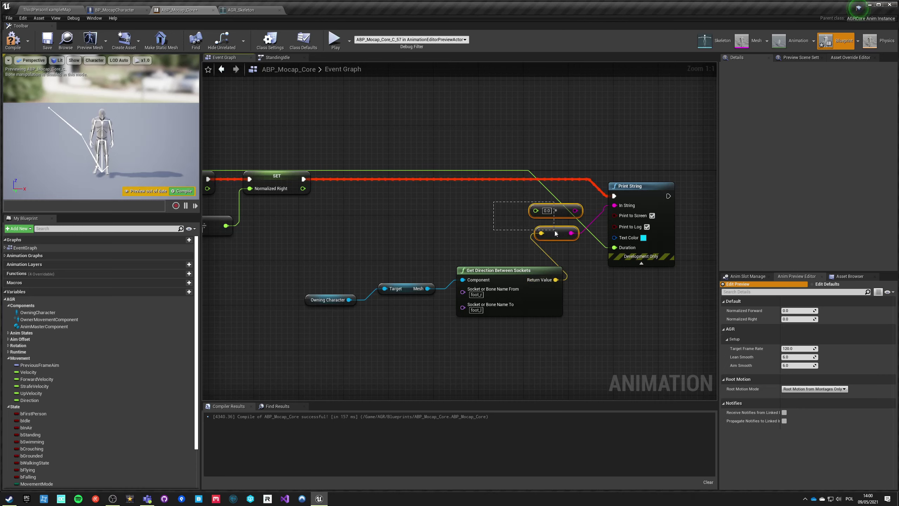
key(Delete)
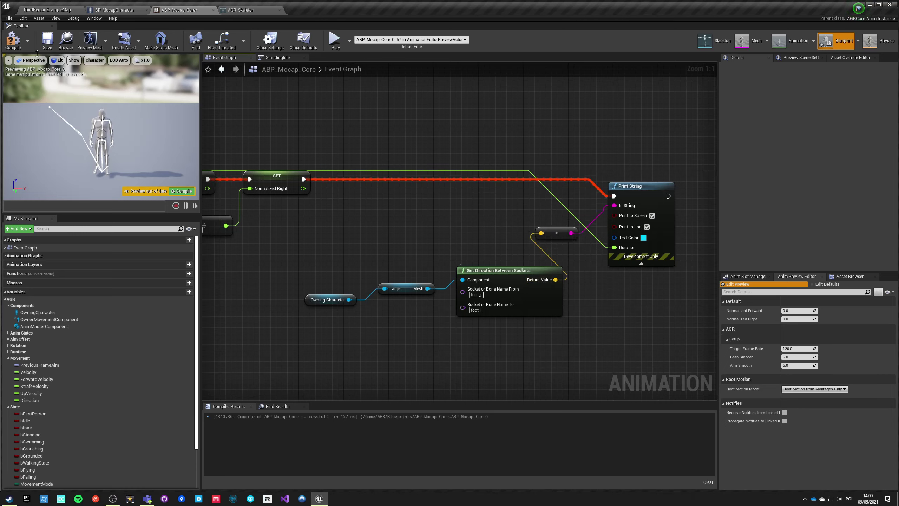
Compile the blueprint and play the level, running the character to check the printed direction between the feet, and end the play session
click(13, 40)
click(335, 38)
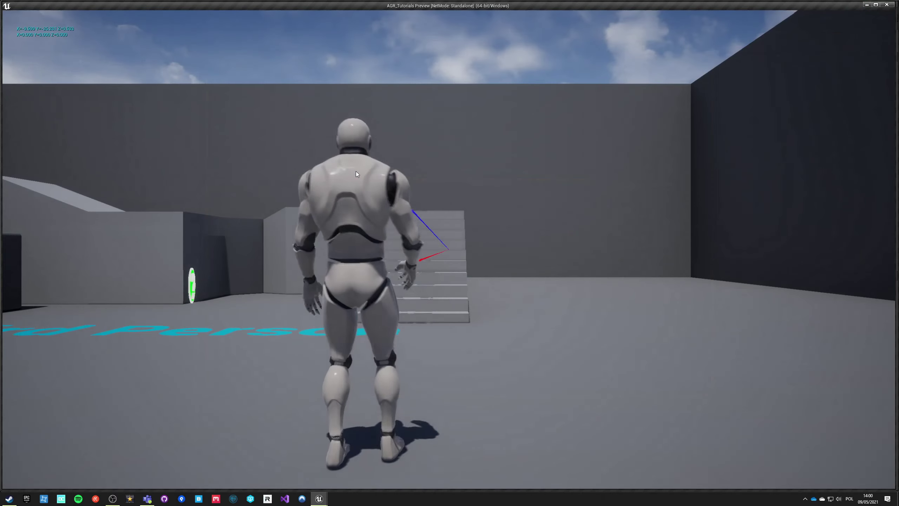
click(311, 204)
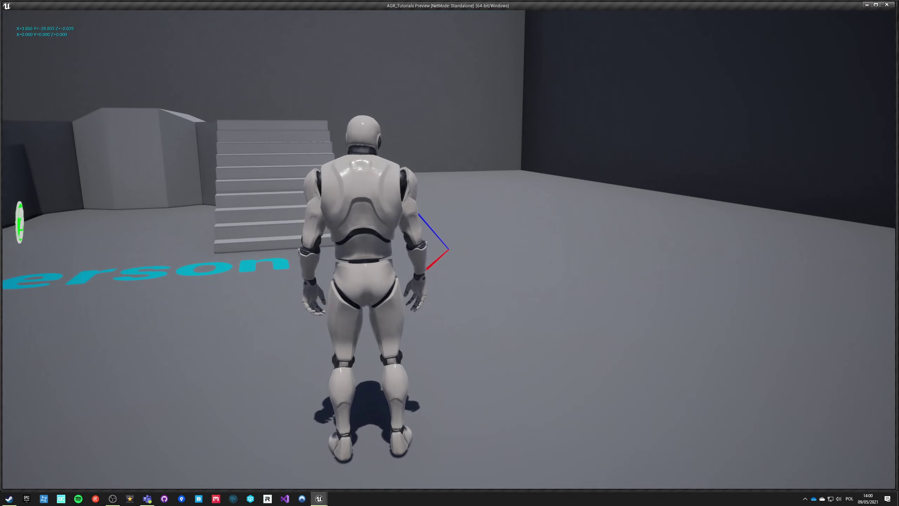
key(w)
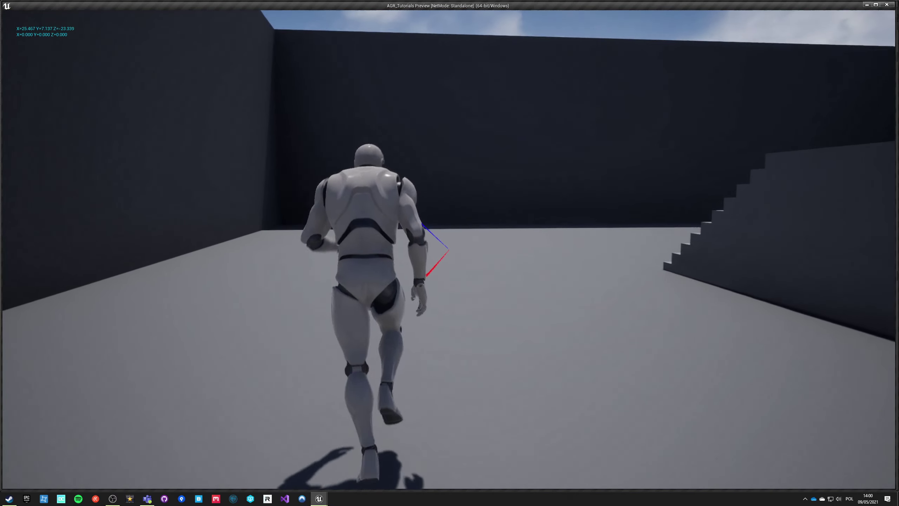
key(Escape)
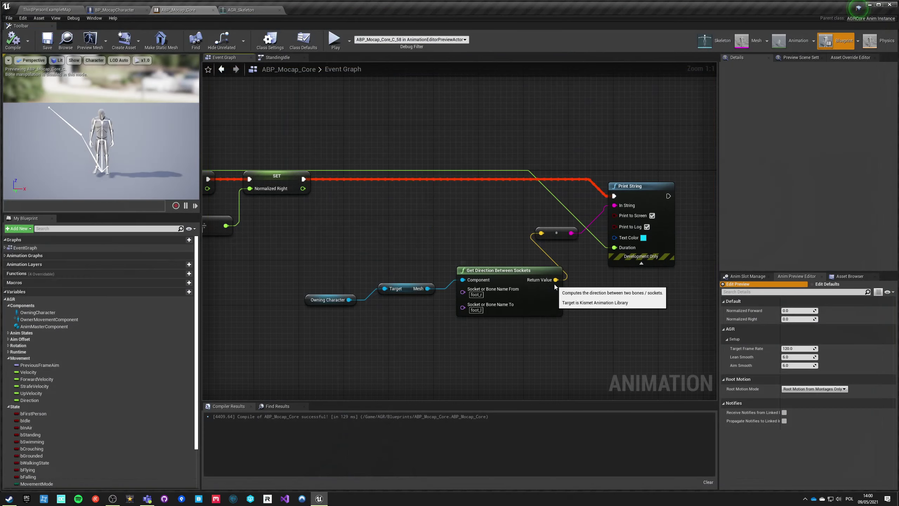
Add an UnrotateVector node with the direction's Return Value as input A and place it beside Get Direction Between Sockets
drag(556, 280, 605, 320)
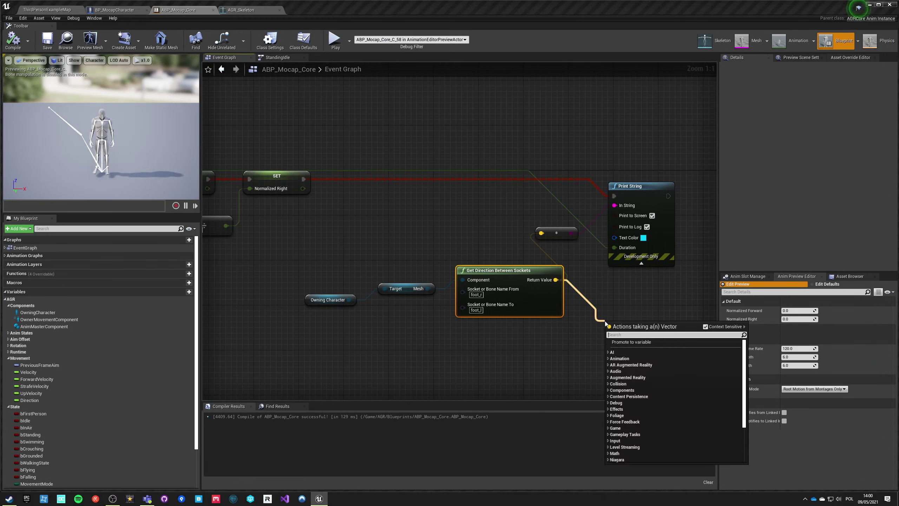
text(rotate vector)
key(Up)
key(Up)
key(Up)
key(Up)
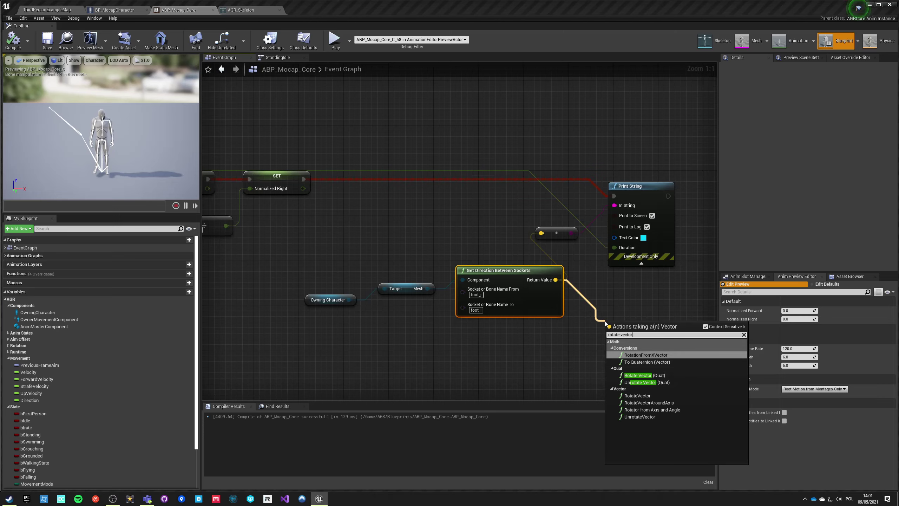
key(Down)
key(Down)
key(Down)
key(Down)
key(Down)
key(Down)
key(Down)
key(Return)
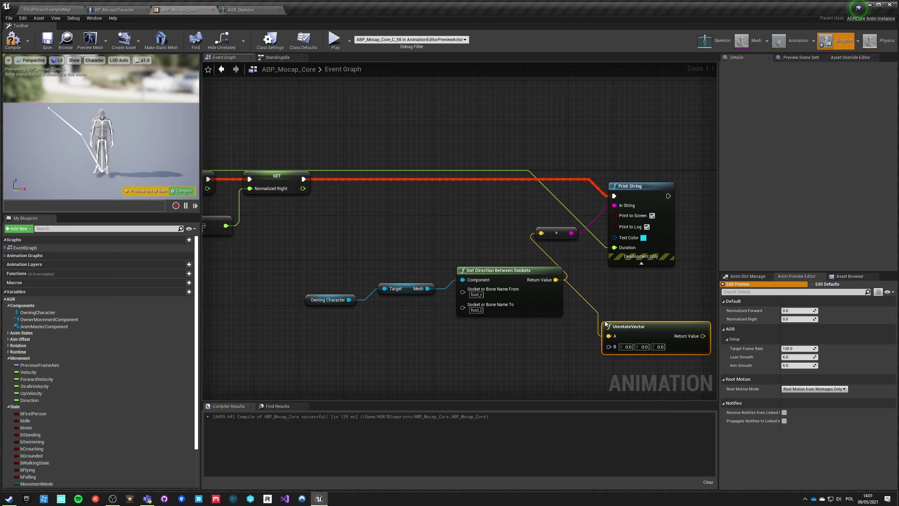
drag(621, 335, 592, 296)
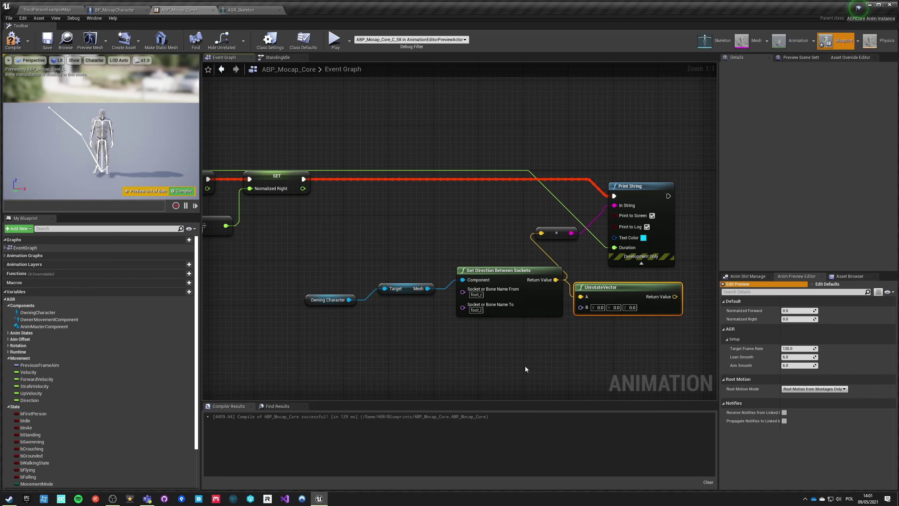
Line up the Mesh, Get Direction Between Sockets and UnrotateVector nodes and delete the vector-to-string conversion node
right_drag(502, 348, 421, 334)
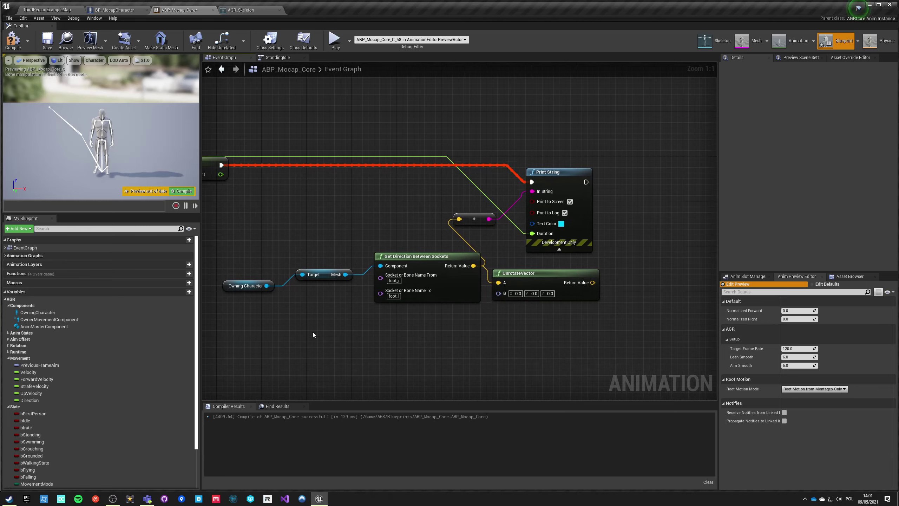
drag(320, 275, 303, 292)
drag(391, 272, 363, 300)
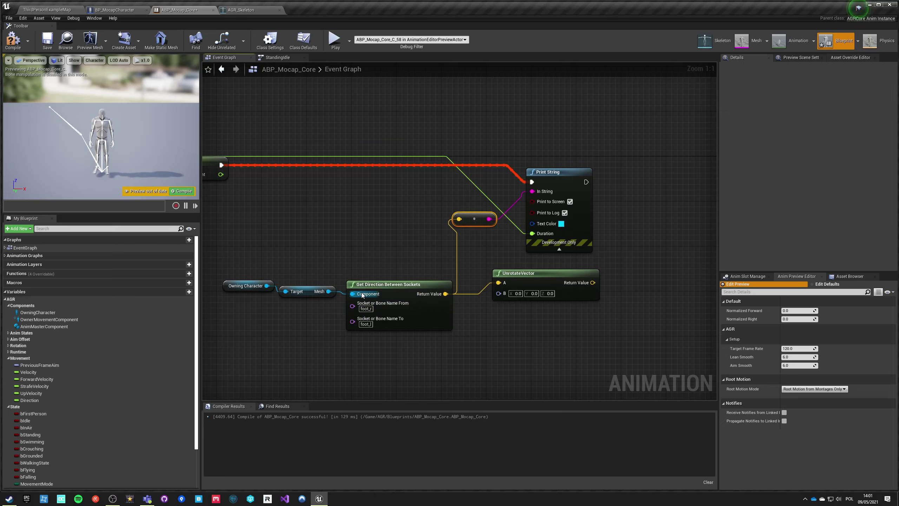
key(Delete)
right_drag(405, 254, 367, 211)
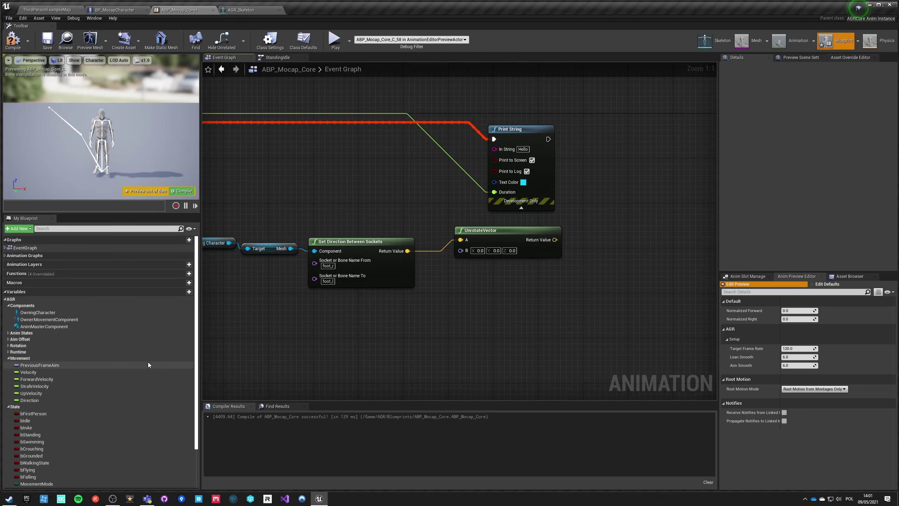
drag(481, 240, 453, 256)
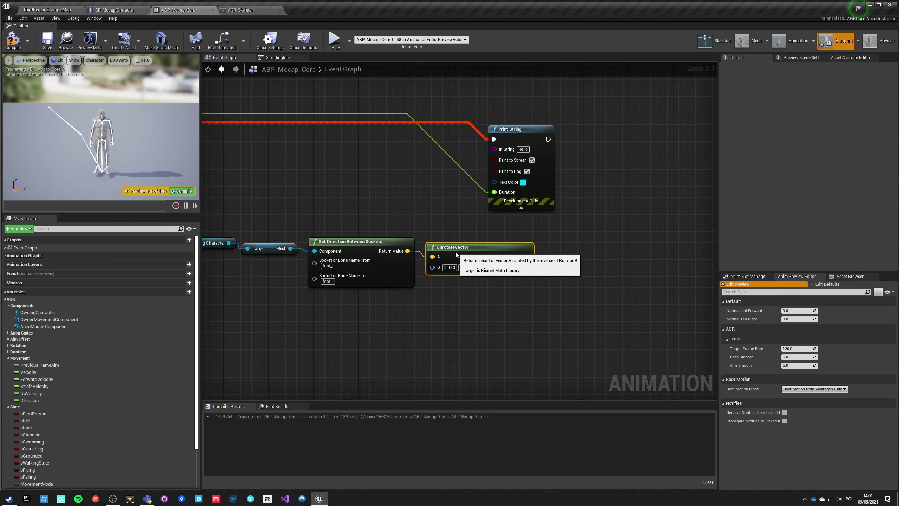
Add a Get Previous Rotation node to the Event Graph below Get Direction Between Sockets
right_click(381, 317)
text(rota)
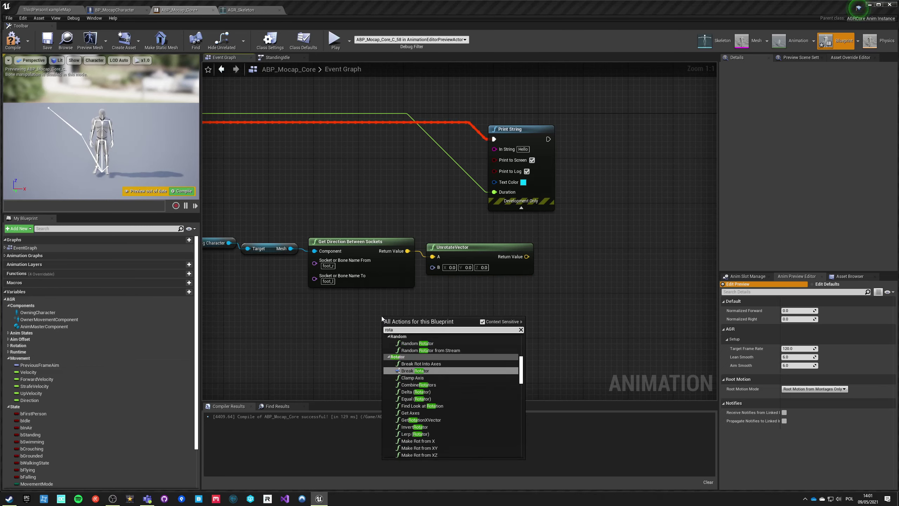
text(tion)
scroll(465, 378, down, 10)
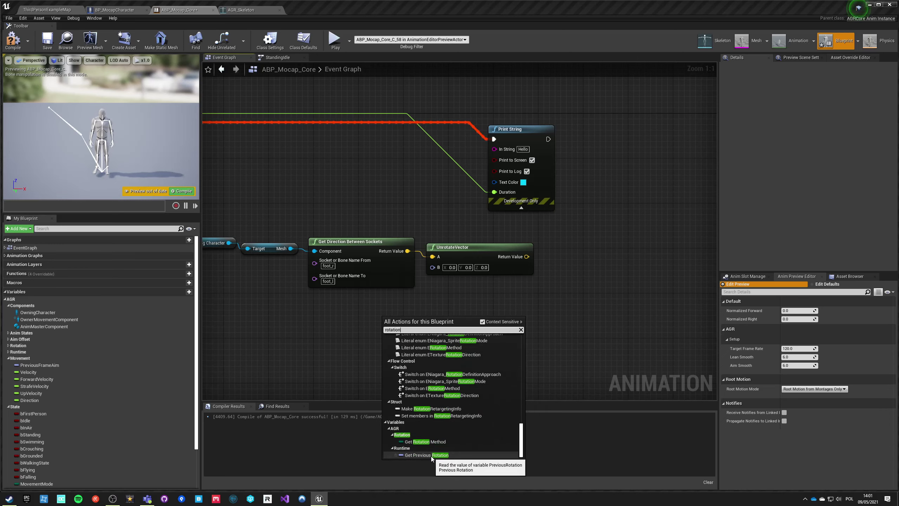
click(431, 456)
drag(408, 322, 359, 329)
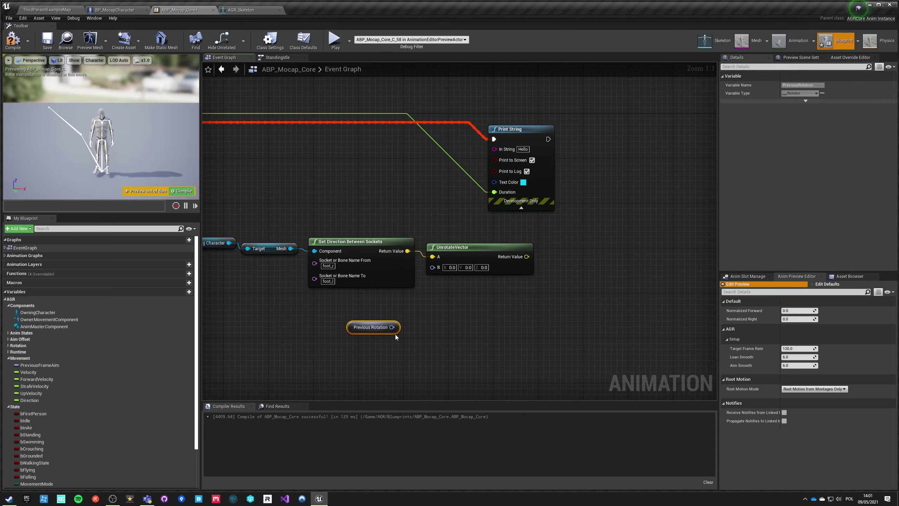
right_drag(274, 312, 689, 361)
right_drag(382, 270, 605, 307)
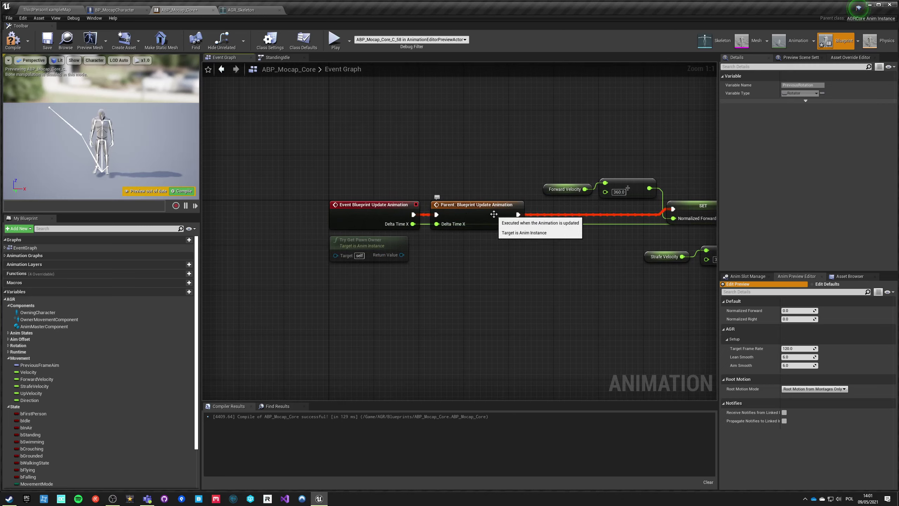
click(463, 205)
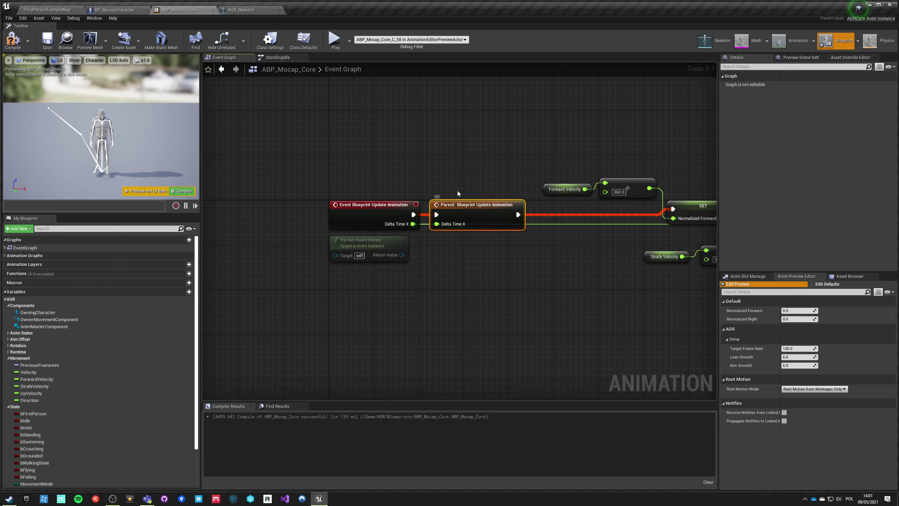
right_drag(525, 298, 234, 247)
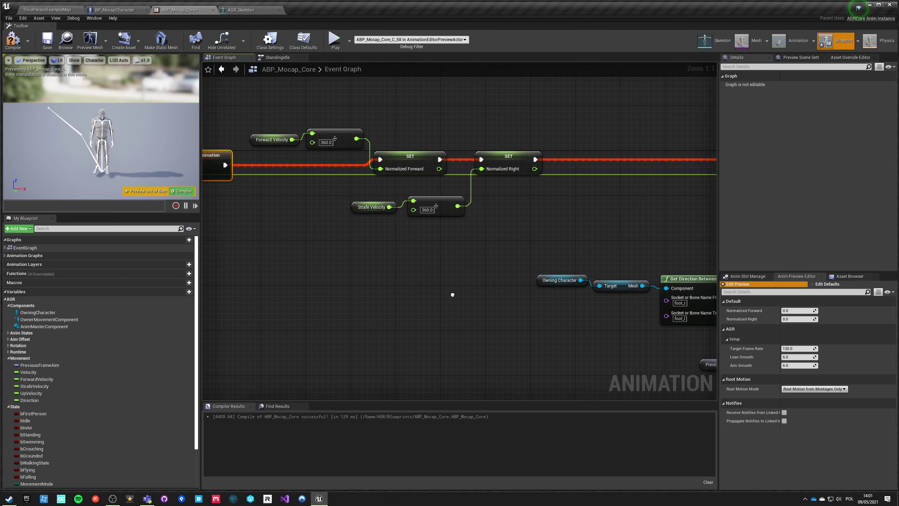
right_drag(452, 296, 164, 253)
right_drag(453, 315, 407, 294)
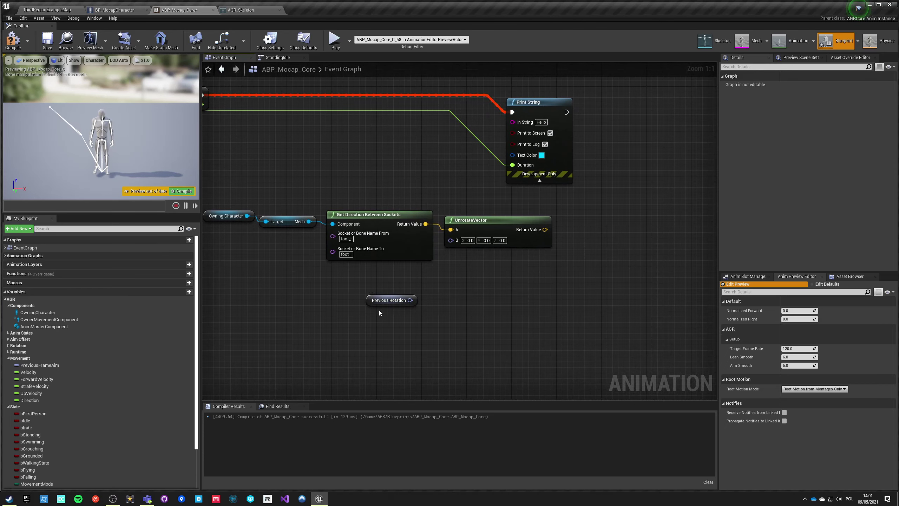
Connect Previous Rotation to UnrotateVector's B and its Return Value to Print String's In String, moving the conversion node clear of Print String
drag(372, 305, 496, 209)
drag(518, 127, 518, 126)
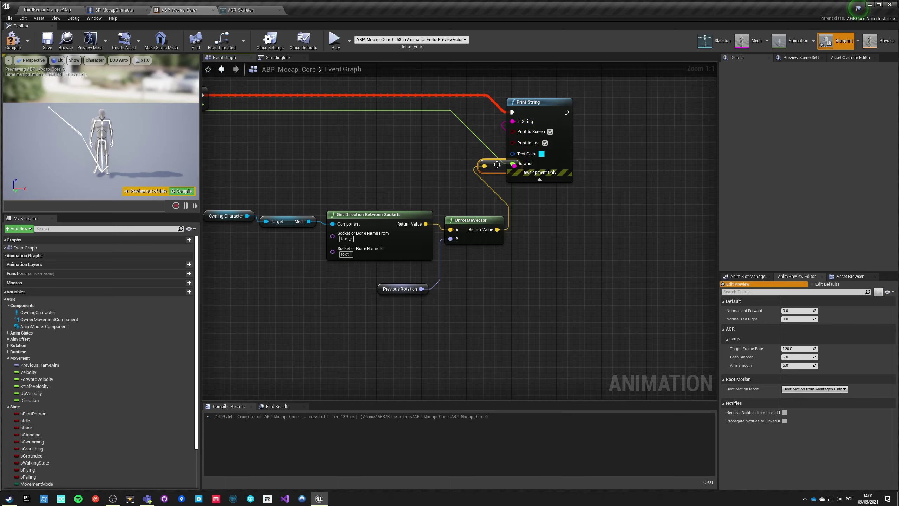
drag(497, 164, 442, 164)
Compile the blueprint and play the level, running the character to check the printed unrotated foot direction, and end the play session
click(18, 45)
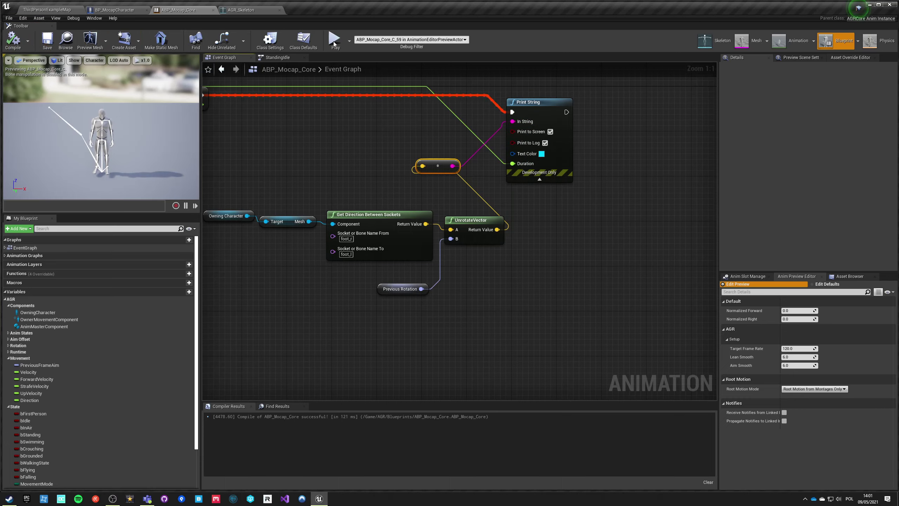
click(335, 39)
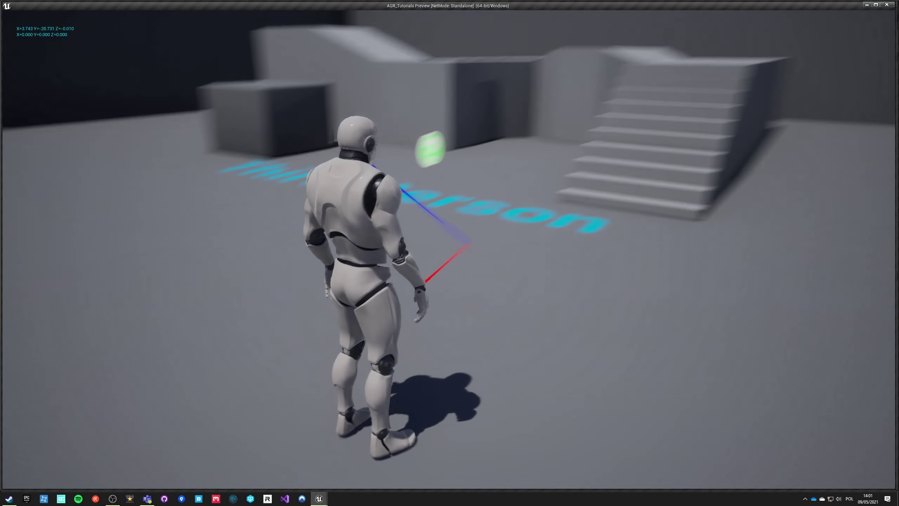
key(w)
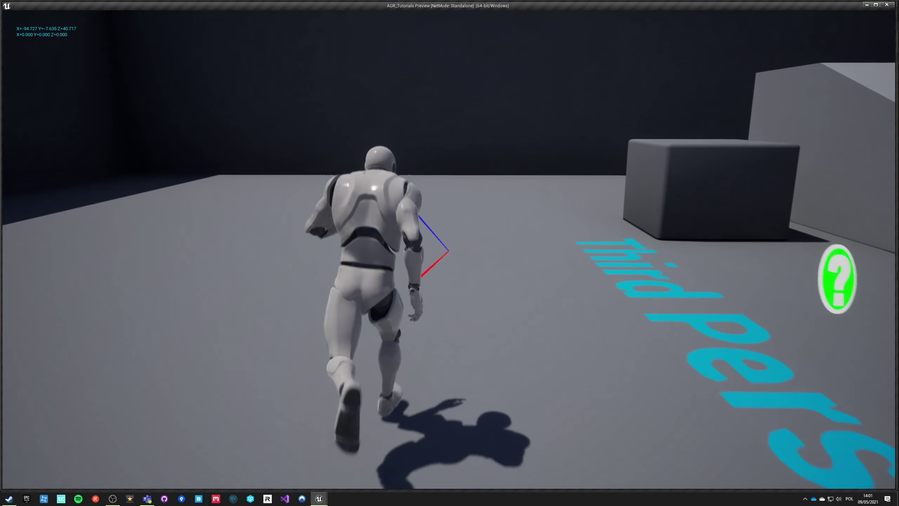
key(w)
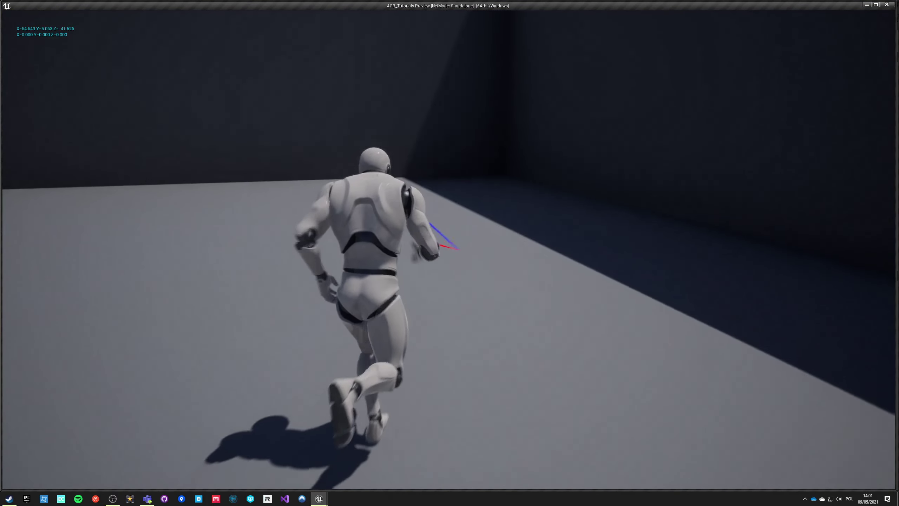
key(w)
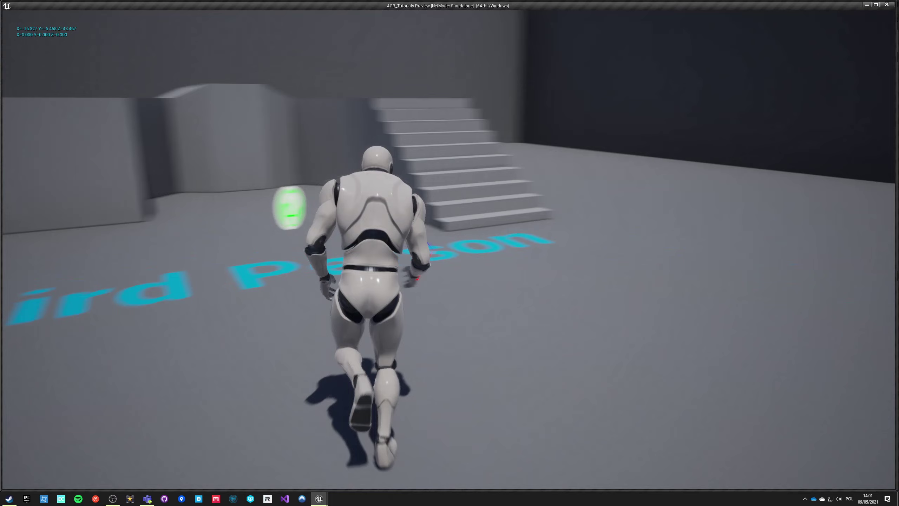
key(Escape)
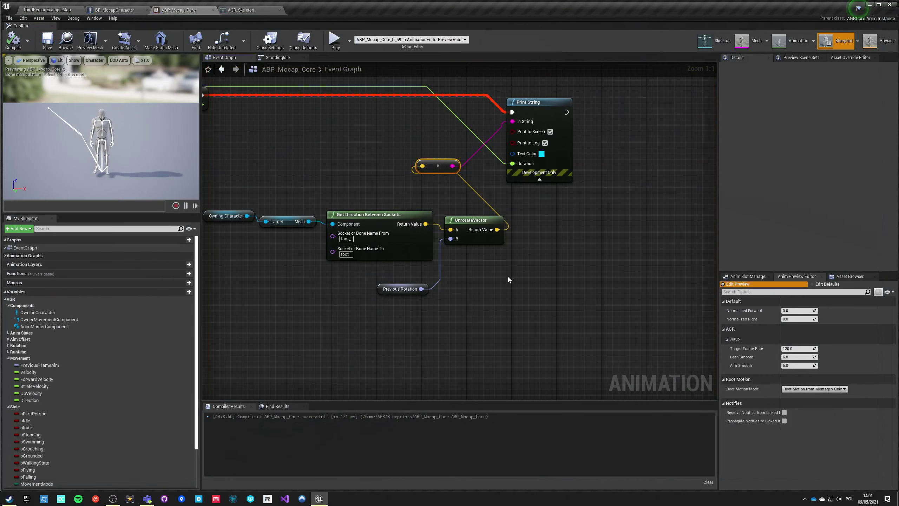
Split UnrotateVector's Return Value into X, Y and Z, delete the vector conversion node and connect Return Value X to Print String's In String
alt+click(497, 229)
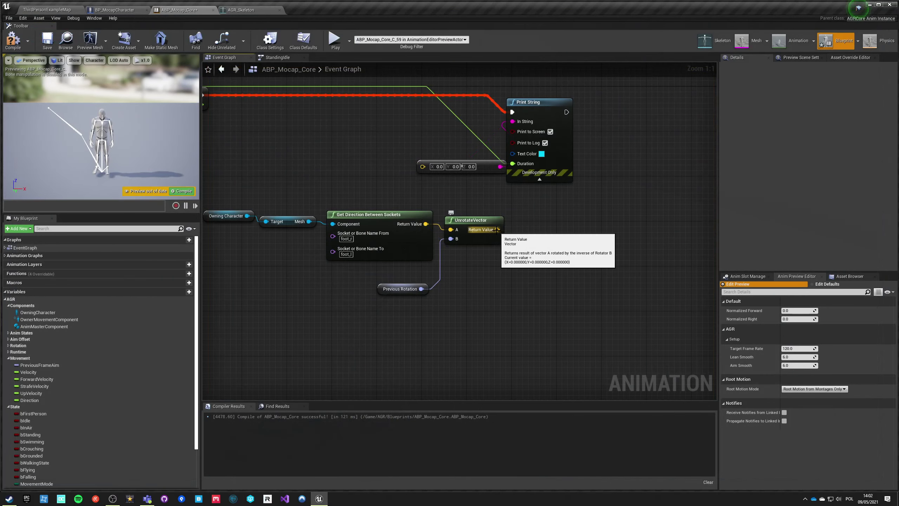
right_click(498, 229)
click(502, 248)
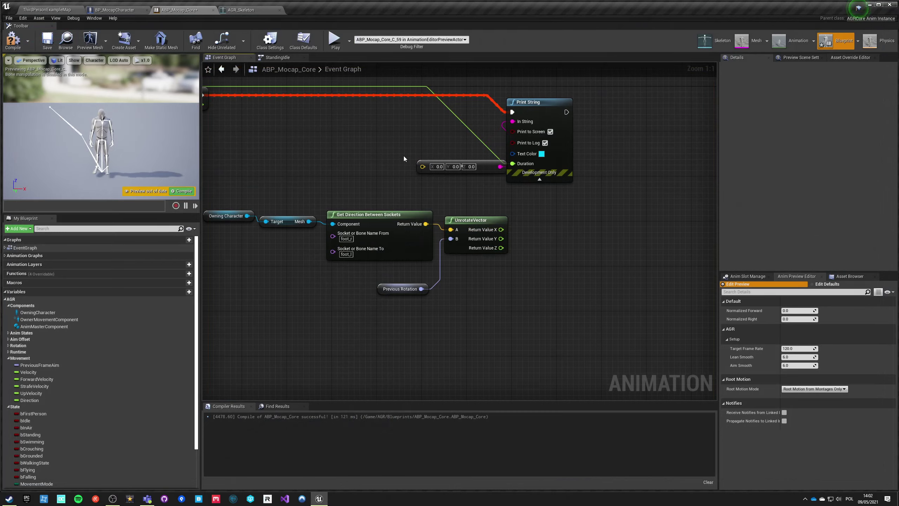
key(Delete)
drag(501, 229, 501, 232)
drag(516, 122, 517, 122)
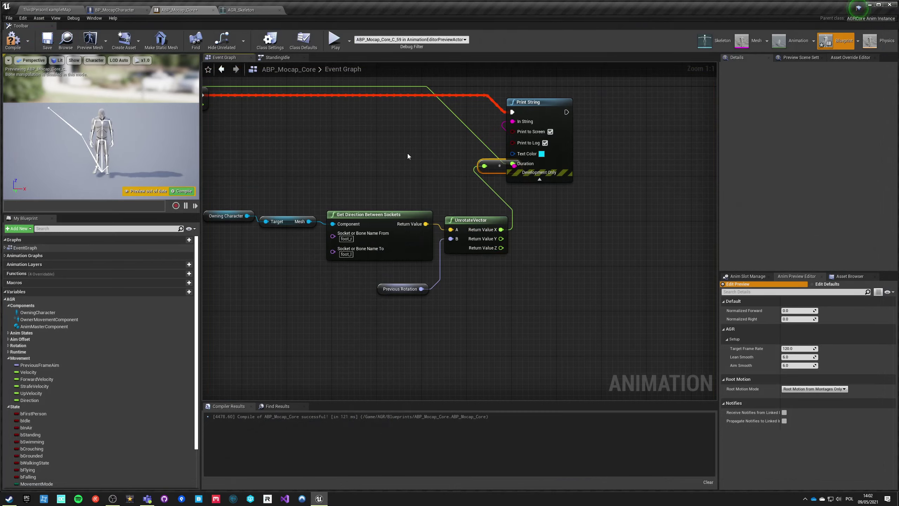
Play the level, run the character with the console command slomo 0.1 to check the printed X value, and end the play session
click(335, 39)
key(w)
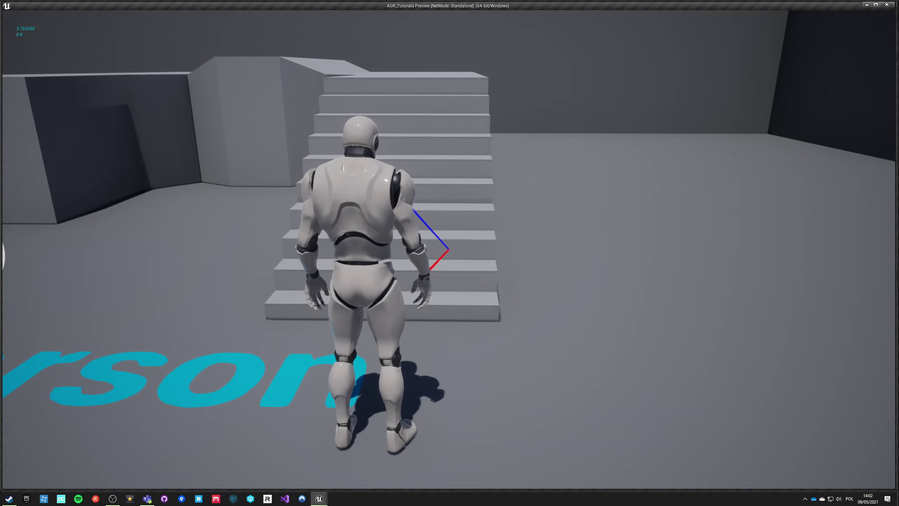
key(w)
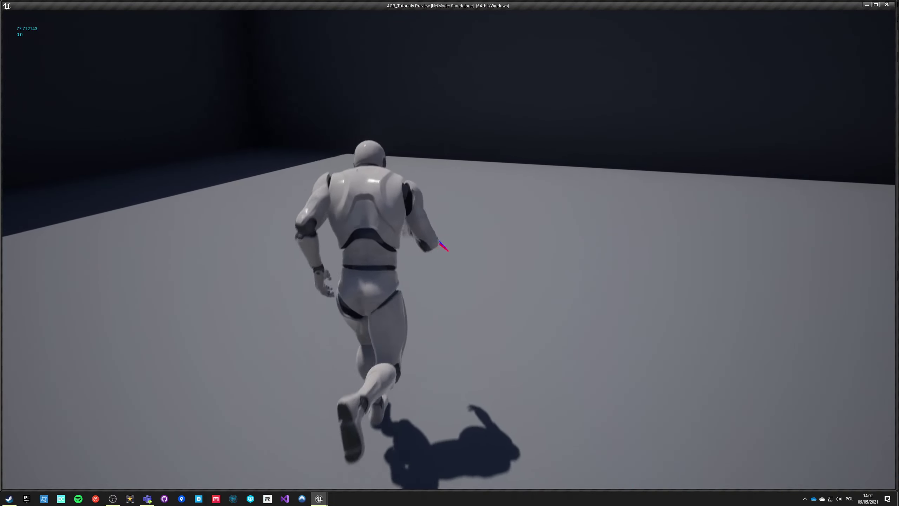
key(grave)
text(slomo)
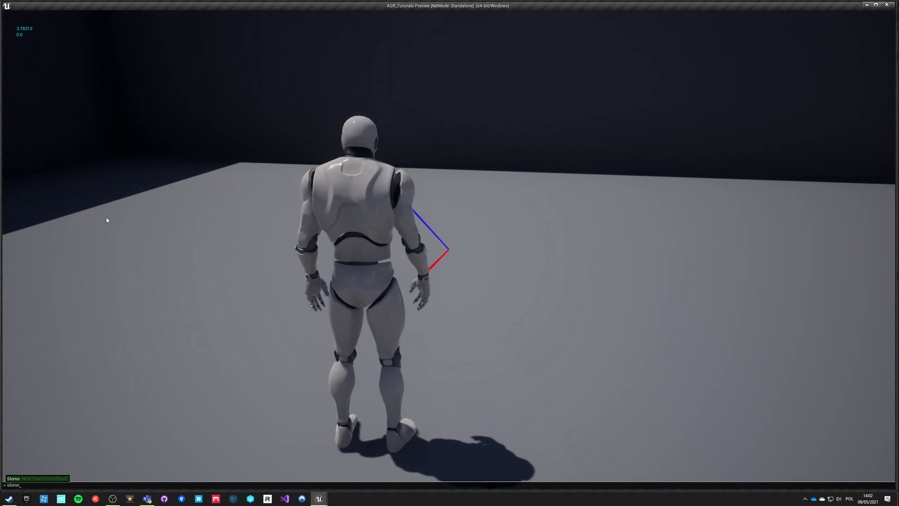
text( 0.1)
key(Return)
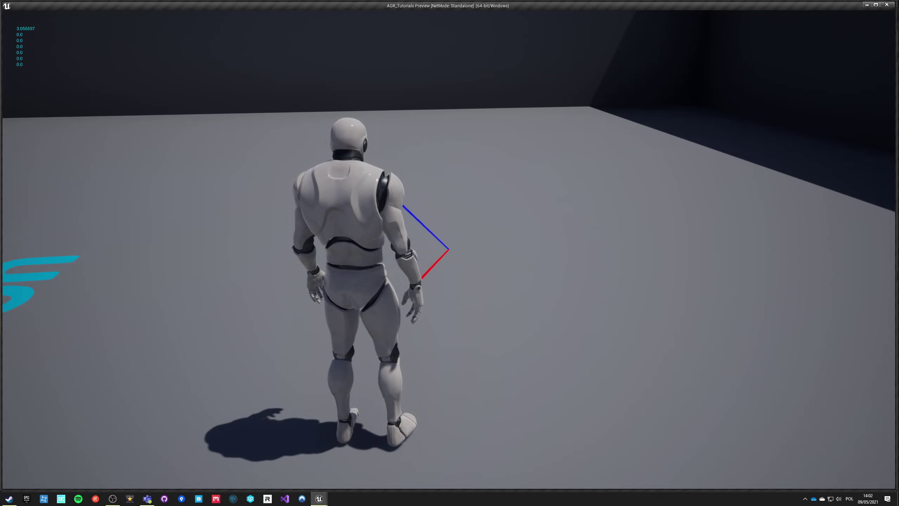
key(Escape)
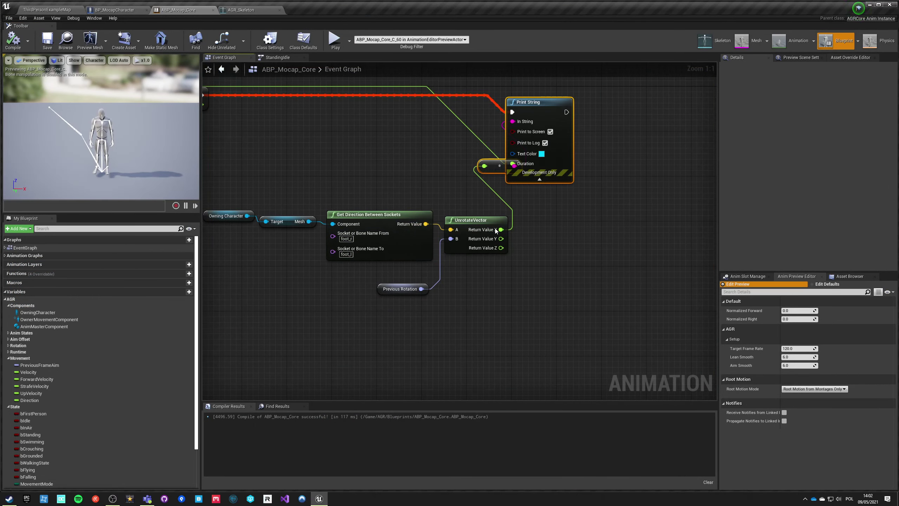
Delete Print String with its conversion node and add a float < float comparison of UnrotateVector's Return Value X against 0.0
key(Delete)
drag(501, 229, 525, 163)
text(<)
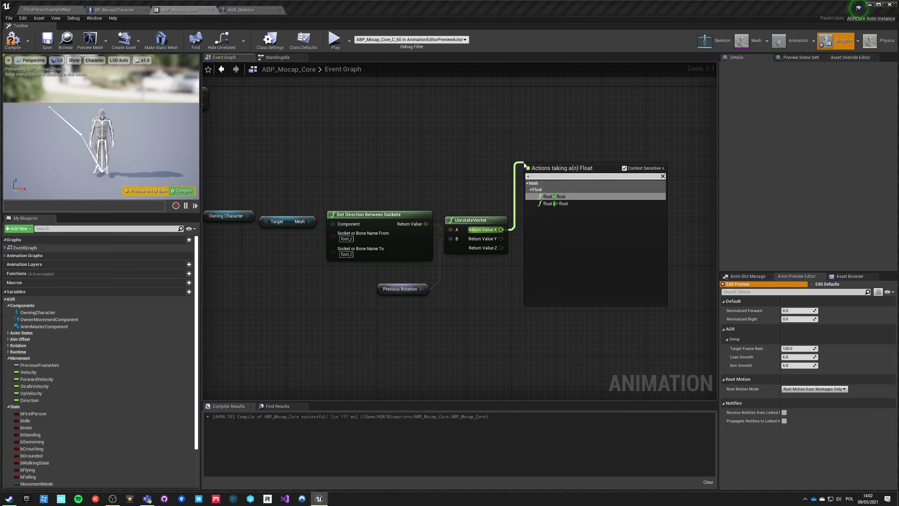
key(Return)
Promote the comparison's Boolean result to a new variable named RightFront
right_click(569, 176)
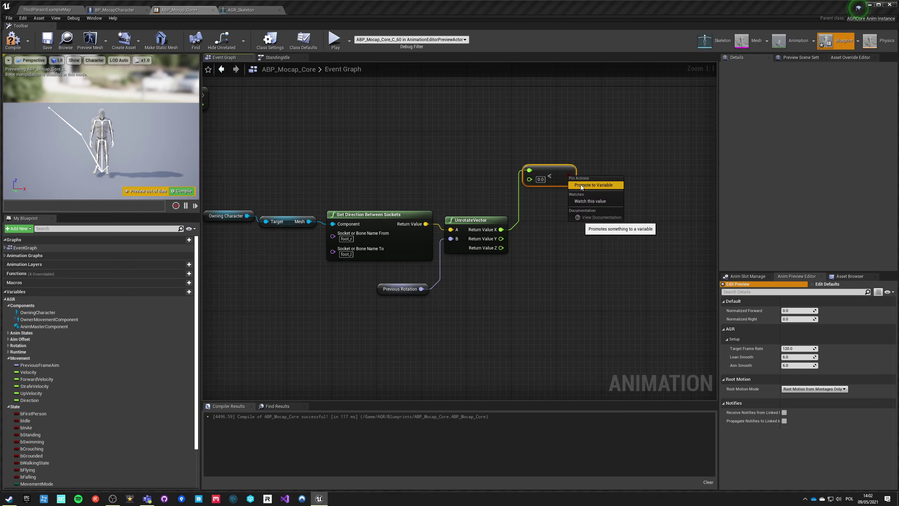
click(581, 185)
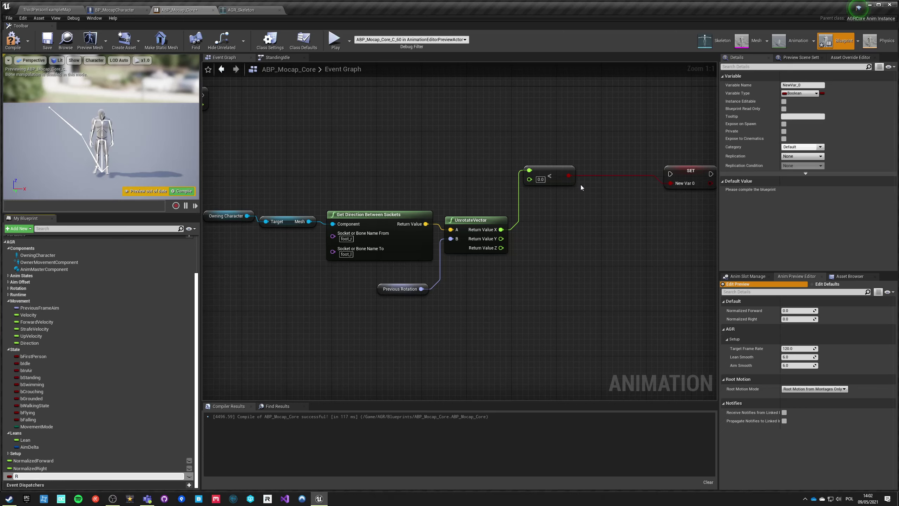
text(RightFront)
key(Return)
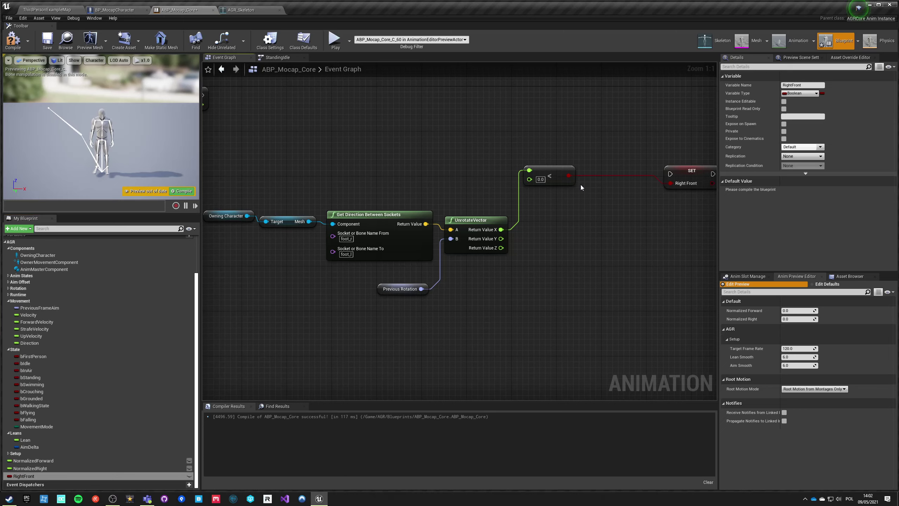
Connect the Normalized Right SET node's execution output to the Right Front SET node and line it up with the execution row
drag(670, 174, 260, 96)
right_drag(454, 157, 276, 215)
drag(563, 230, 524, 152)
click(321, 213)
right_drag(321, 213, 577, 181)
right_drag(370, 203, 308, 214)
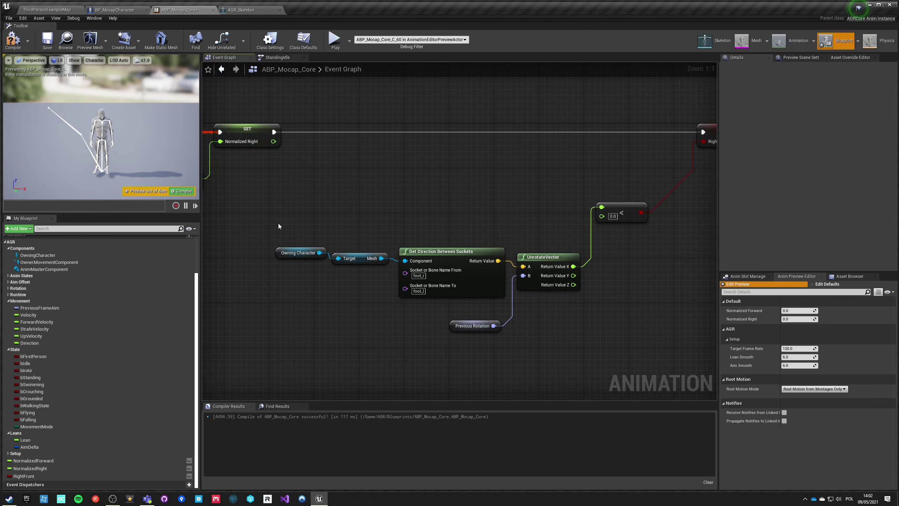
Compile and save the animation blueprint with the new RightFront variable
right_drag(397, 218, 315, 247)
click(13, 41)
click(47, 40)
Open the Stop state of StandingIdle and connect the Blend Poses by bool output to Output Animation Pose
click(278, 58)
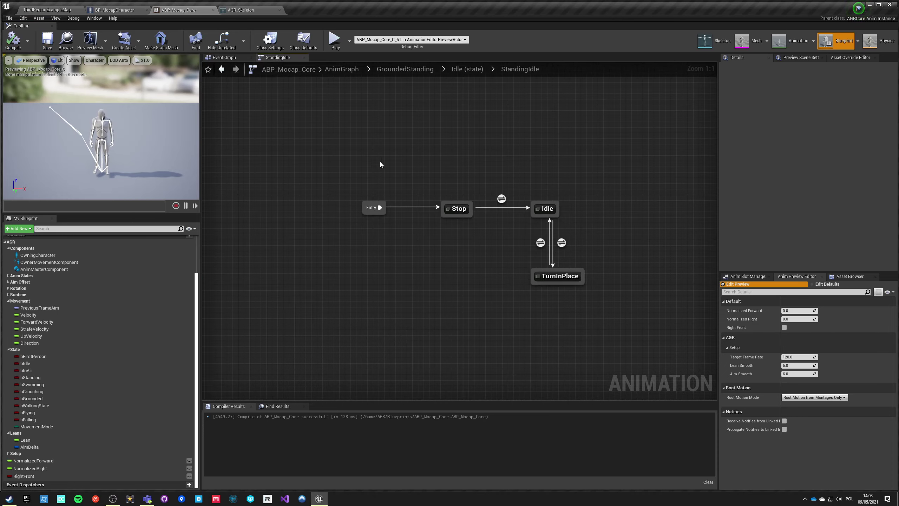
double_click(459, 208)
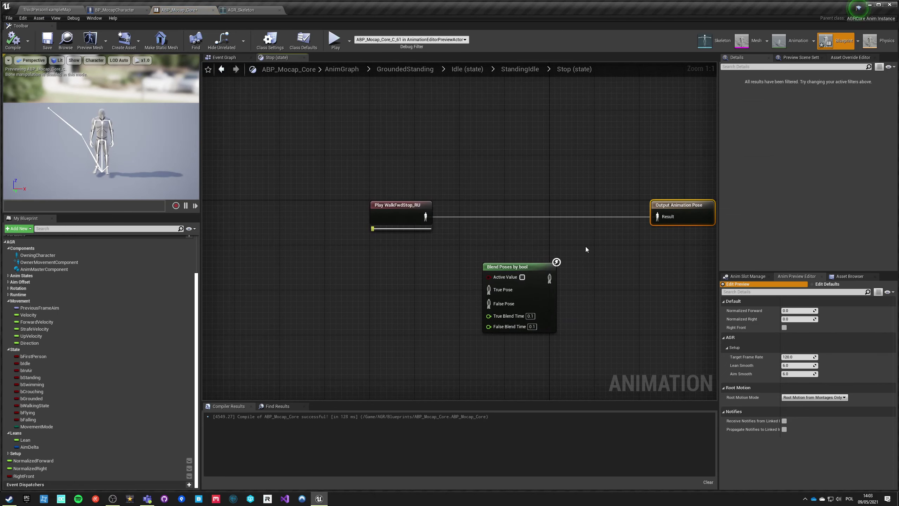
drag(549, 278, 658, 217)
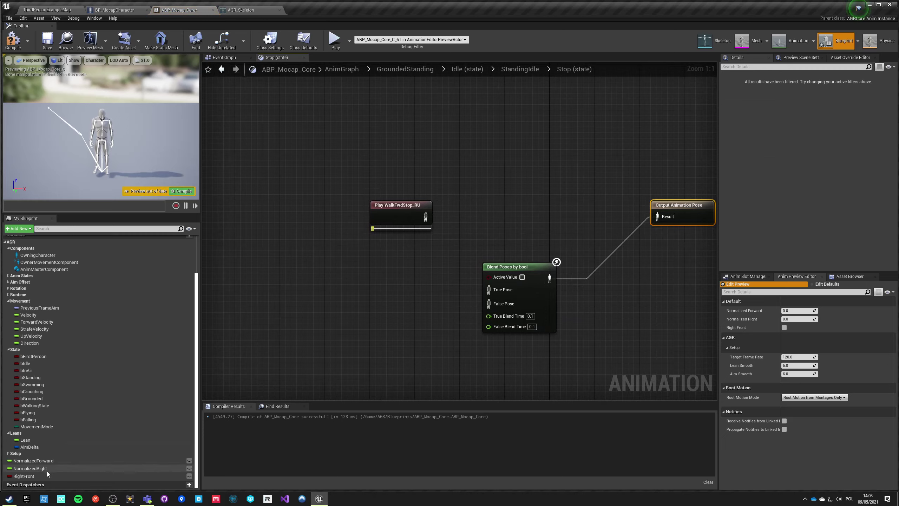
Connect the RightFront variable to the blend node's Active Value and the WalkFwdStop_RU player to True Pose
drag(48, 474, 404, 318)
drag(495, 280, 496, 280)
drag(423, 277, 503, 256)
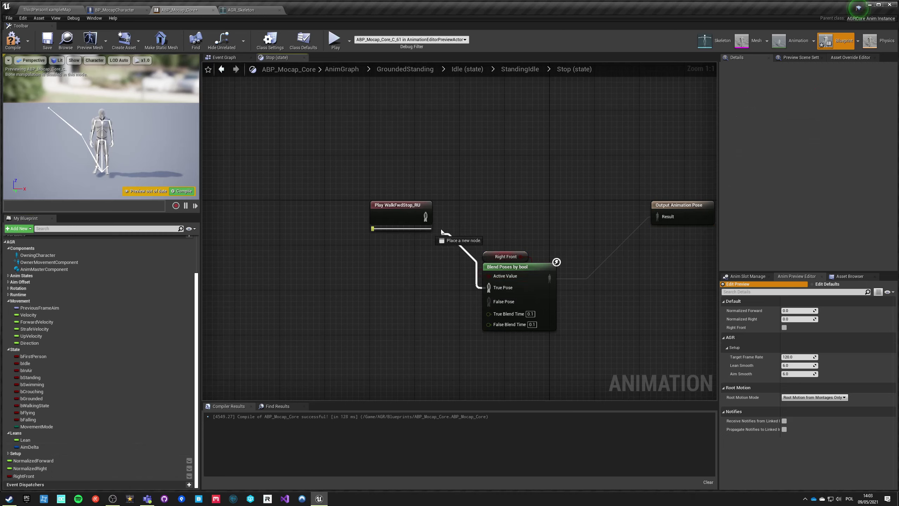
click(408, 214)
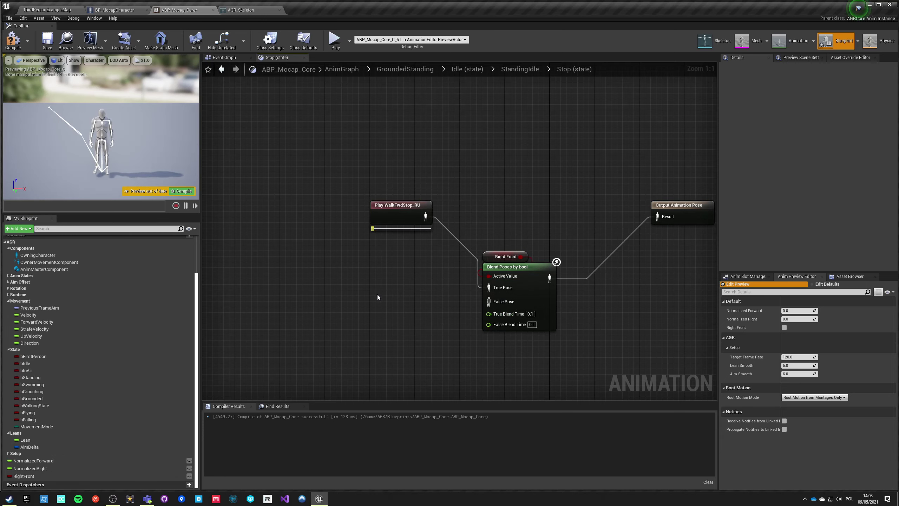
Add a copy of the WalkFwdStop_RU player, connect it to False Pose, and set its sequence to WalkFwdStop_LU
key(ctrl+v)
drag(437, 307, 489, 302)
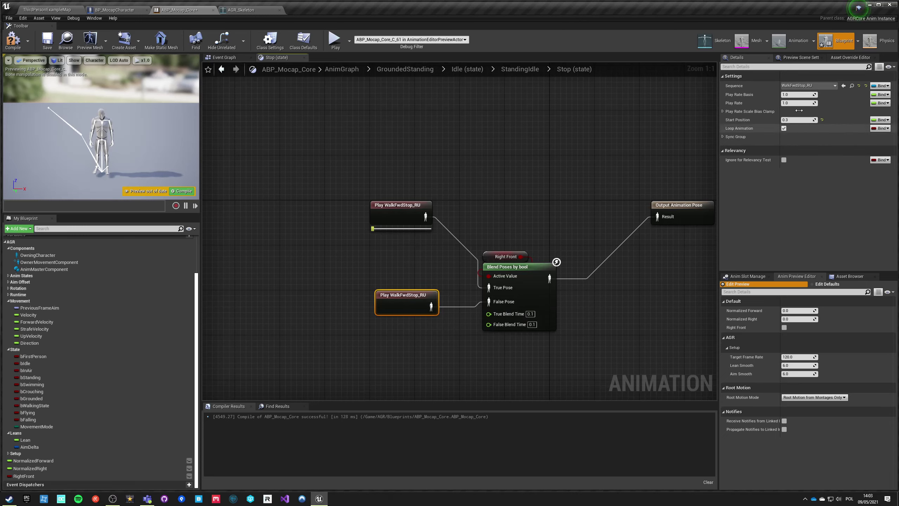
click(808, 85)
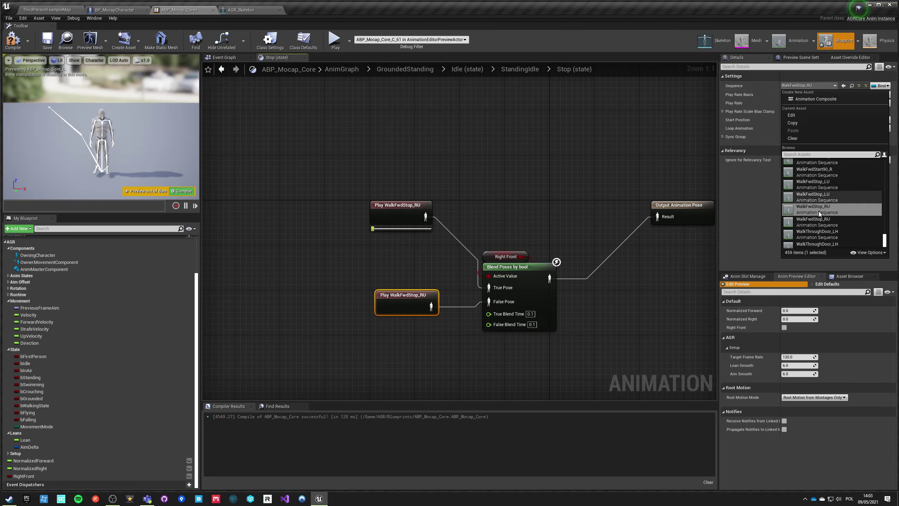
click(817, 185)
click(286, 311)
drag(391, 213, 394, 247)
Set the True and False Blend Times of Blend Poses by bool to 0.5 and compile the blueprint
click(457, 284)
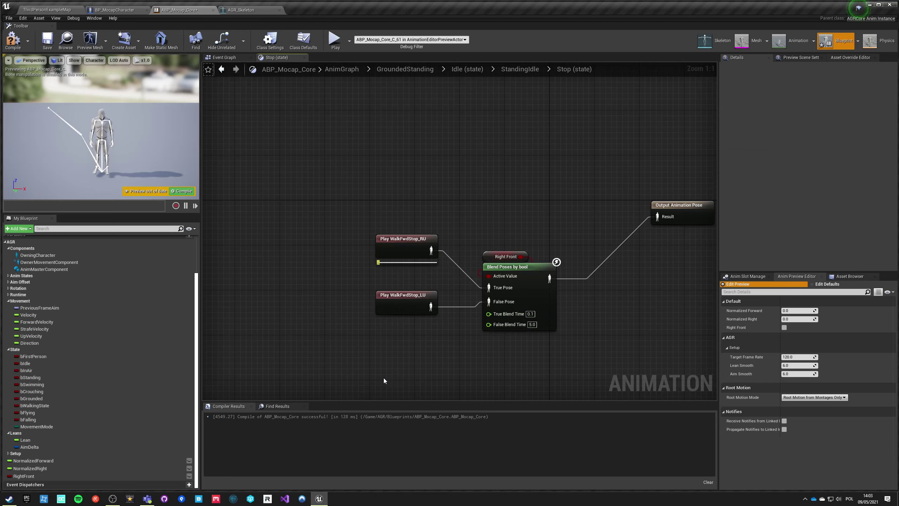
click(530, 314)
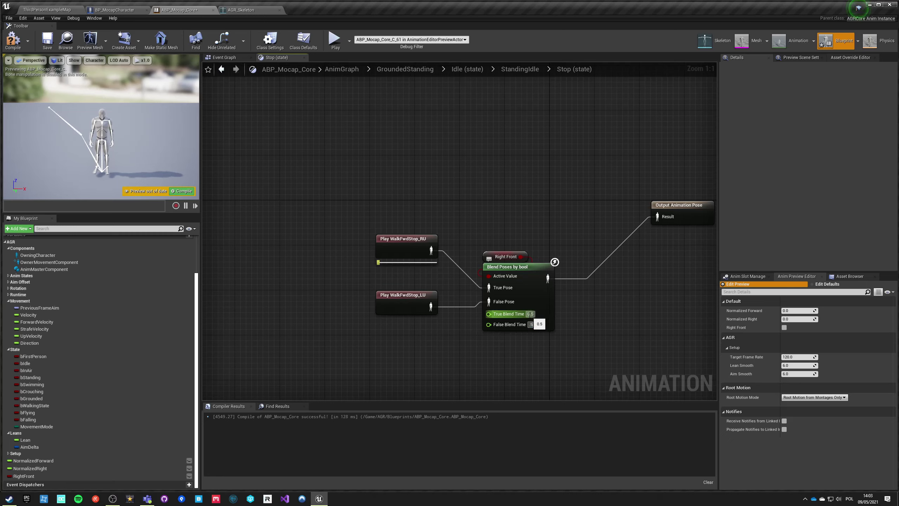
drag(491, 256, 489, 249)
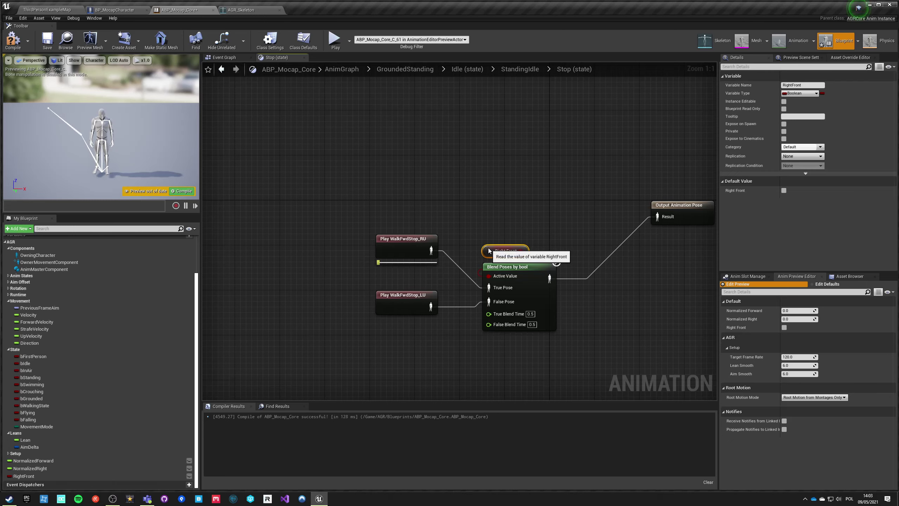
click(13, 39)
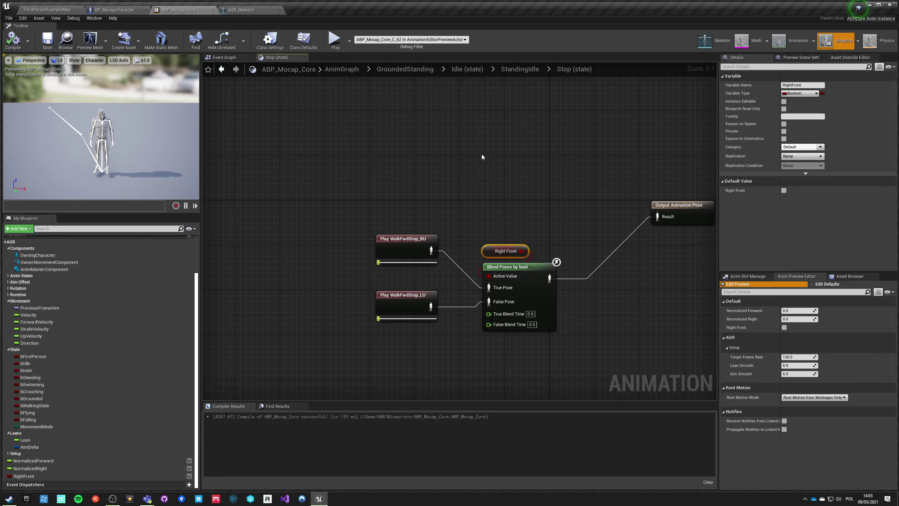
click(515, 70)
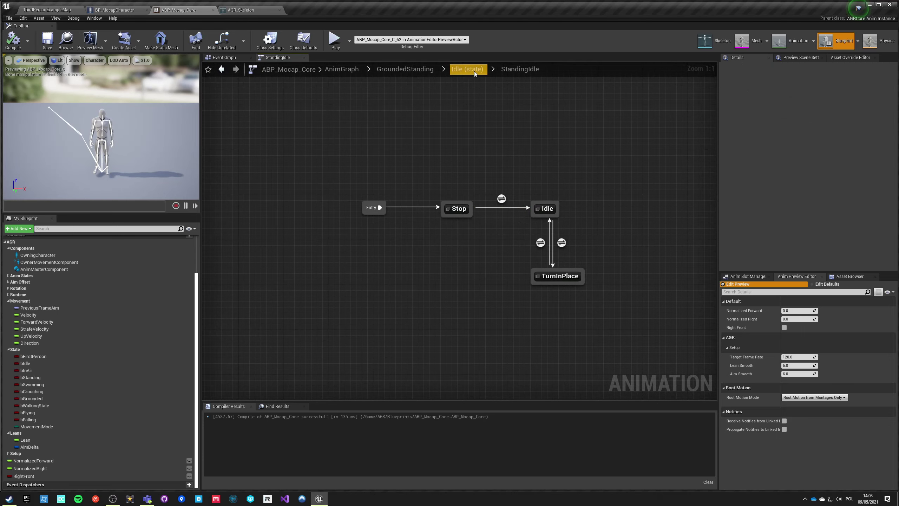
scroll(133, 364, up, 3)
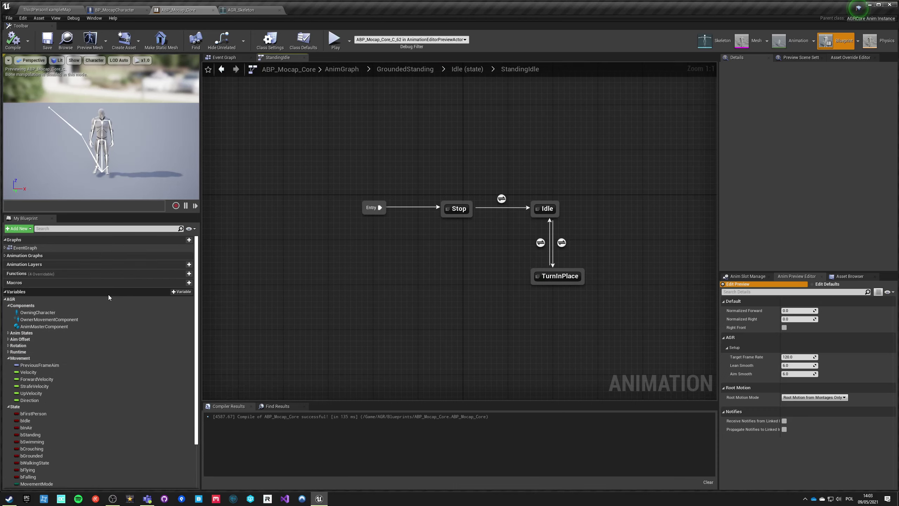
click(248, 10)
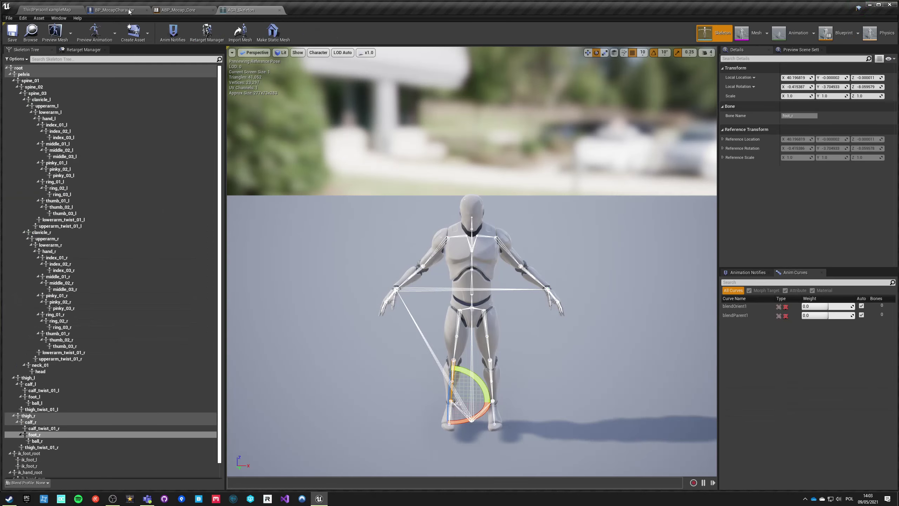
click(179, 10)
In the Event Graph, insert a Branch on bIdle after the Normalized Right SET node, with False leading to the Right Front SET node
click(247, 59)
right_drag(339, 222, 417, 262)
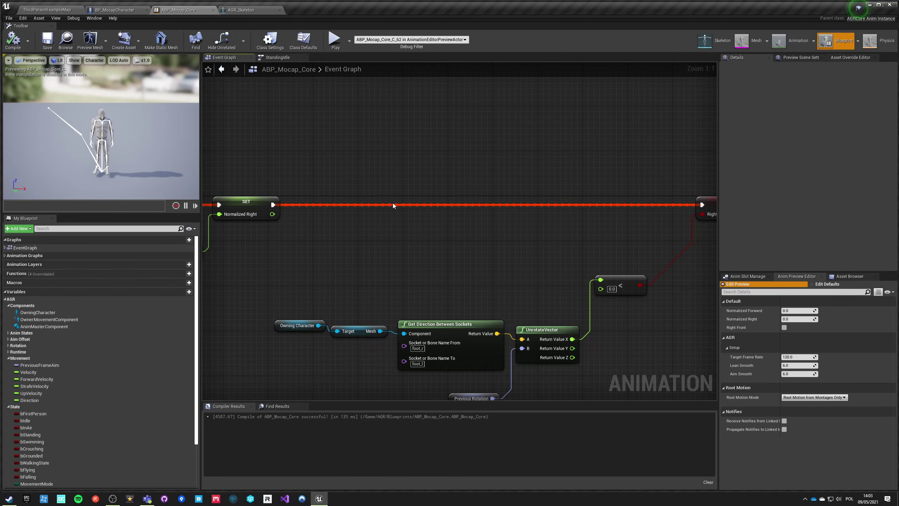
drag(421, 210, 268, 205)
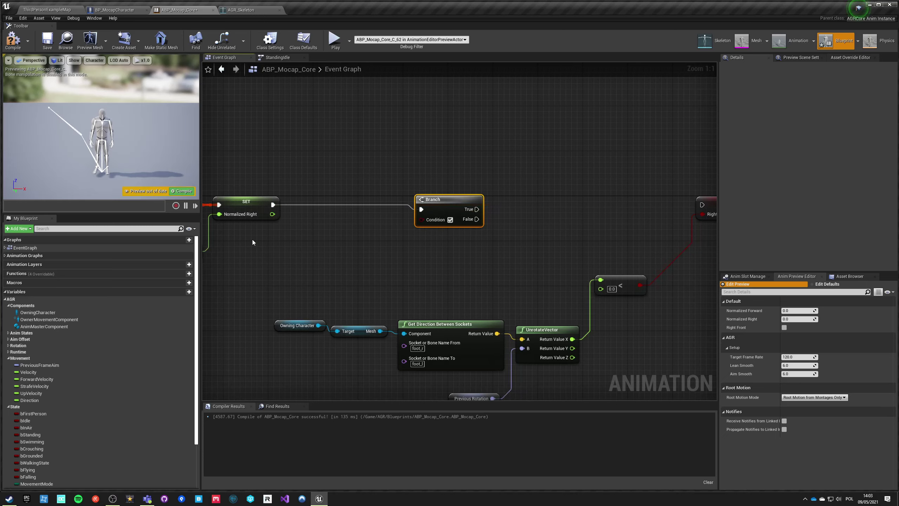
drag(26, 421, 313, 303)
drag(429, 222, 640, 210)
drag(697, 208, 702, 207)
Move the Right Front SET node closer to the float comparison and compile the blueprint
click(572, 263)
right_drag(572, 262, 505, 252)
drag(651, 205, 634, 227)
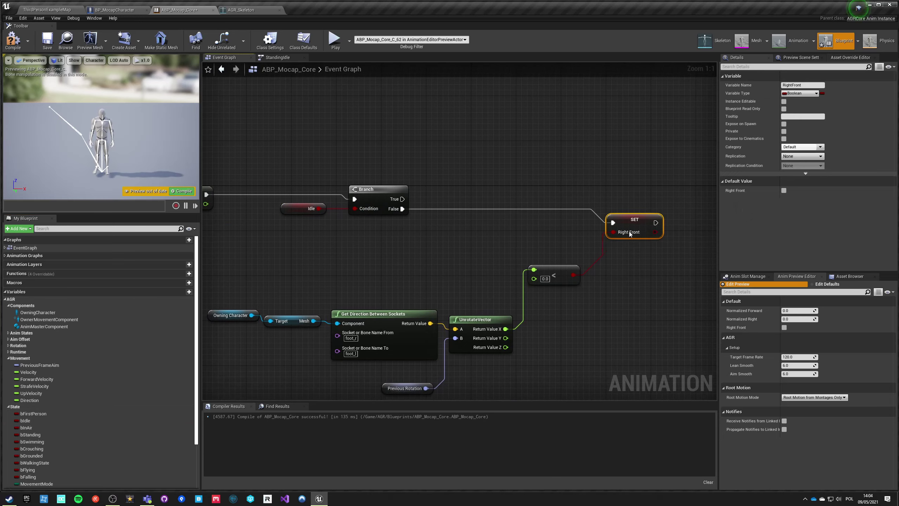
click(342, 296)
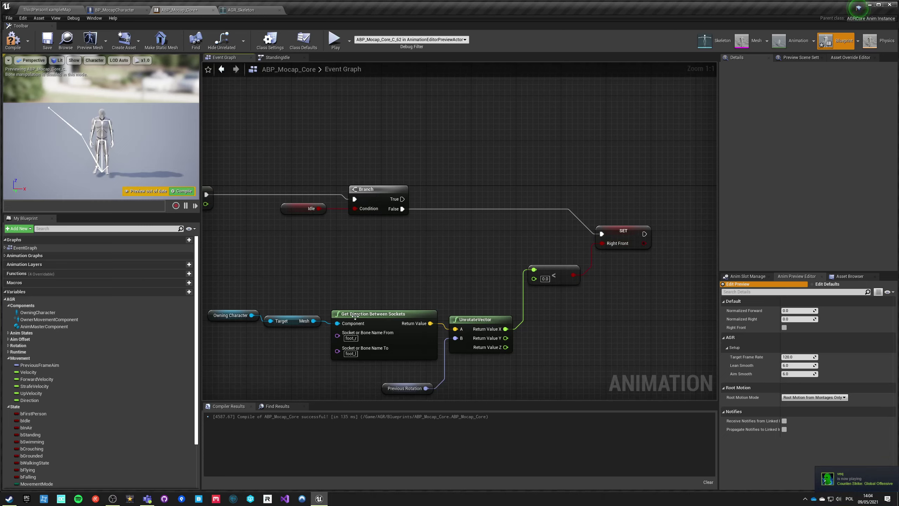
click(18, 42)
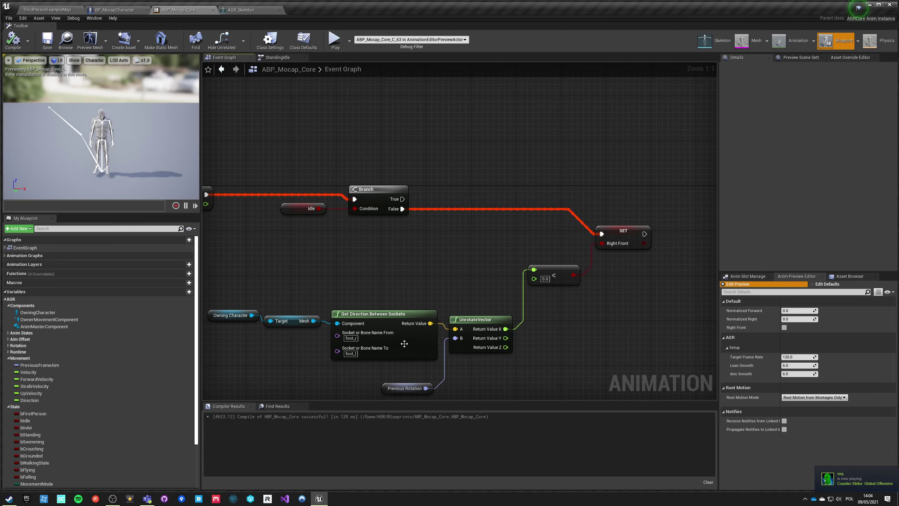
Play ThirdPersonExampleMap, repeatedly run the character forward and stop to check the stop animations, and end the play session
click(113, 9)
click(64, 10)
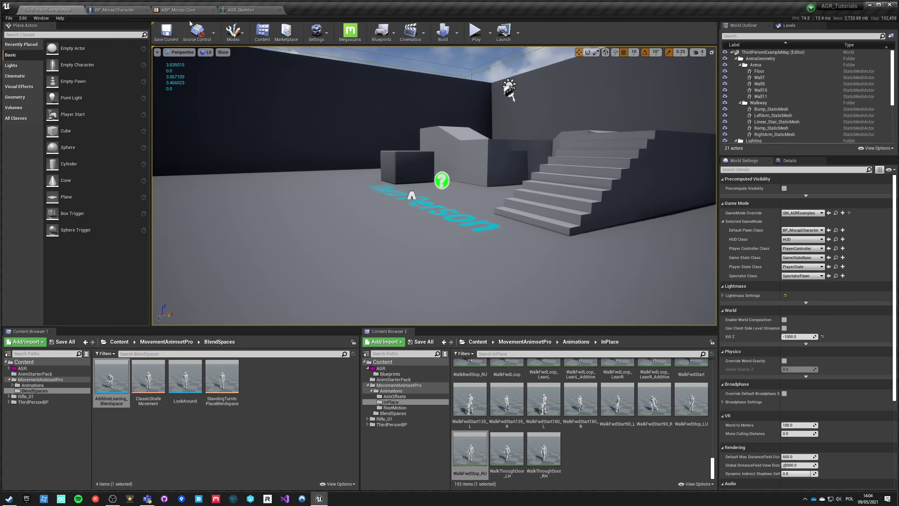
click(477, 35)
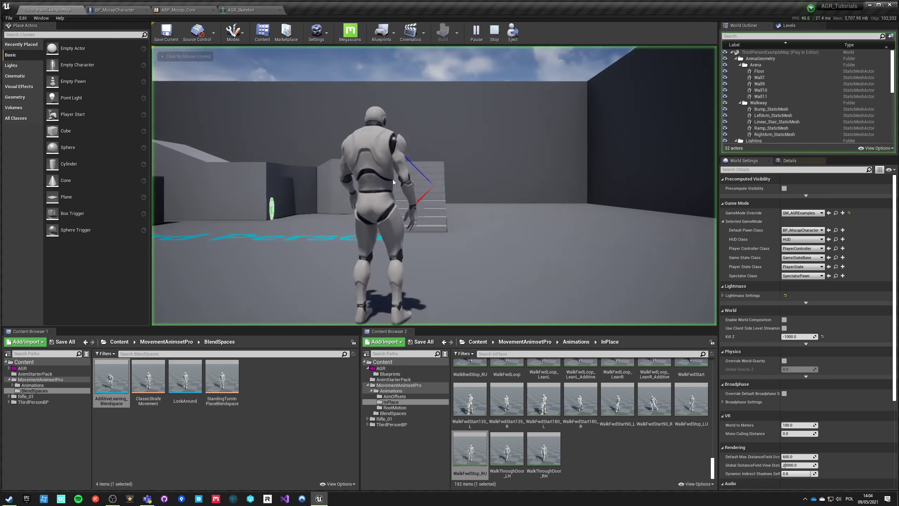
key(w)
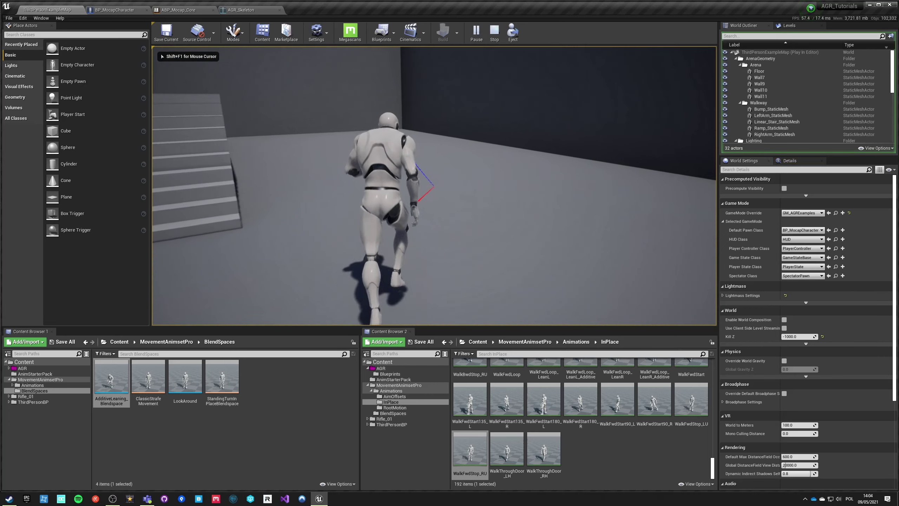
key(w)
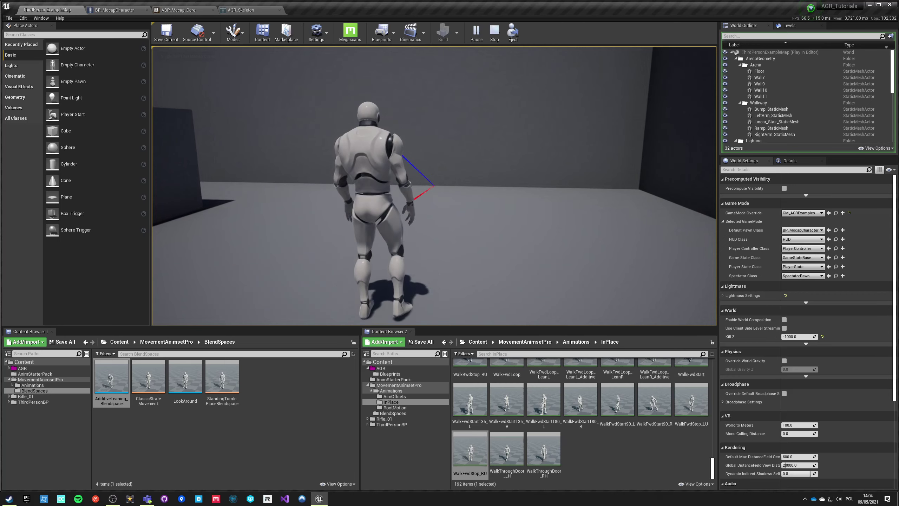
key(w)
key(w)
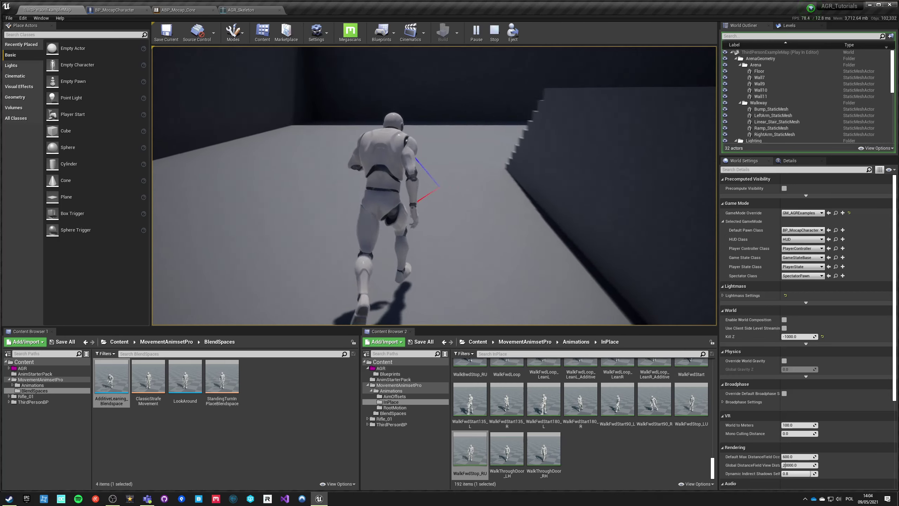
key(w)
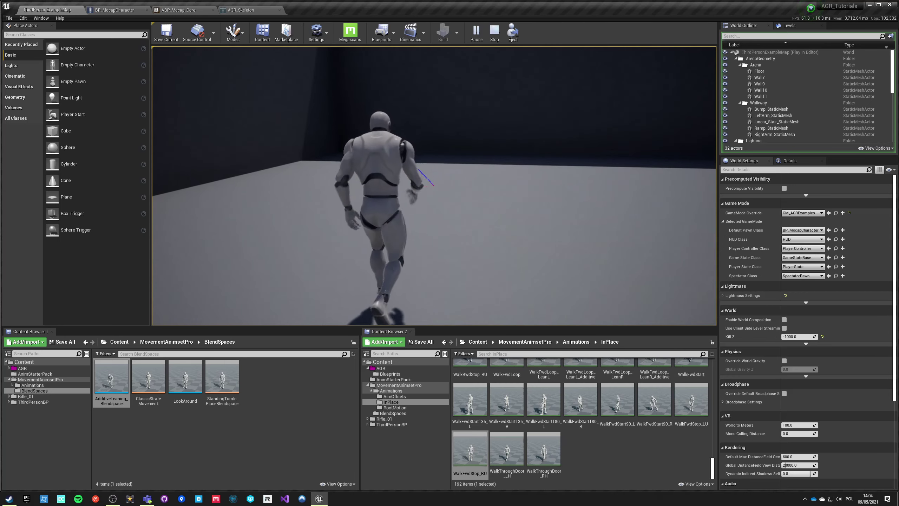
key(w)
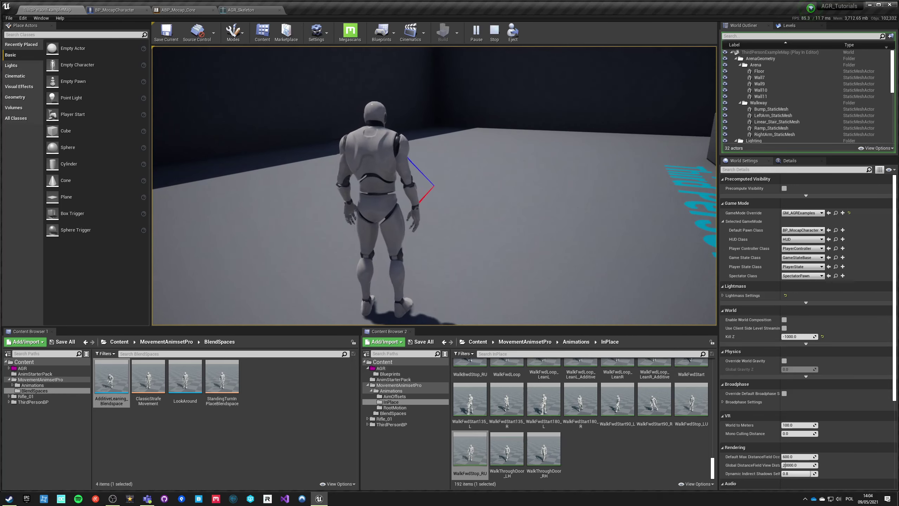
key(w)
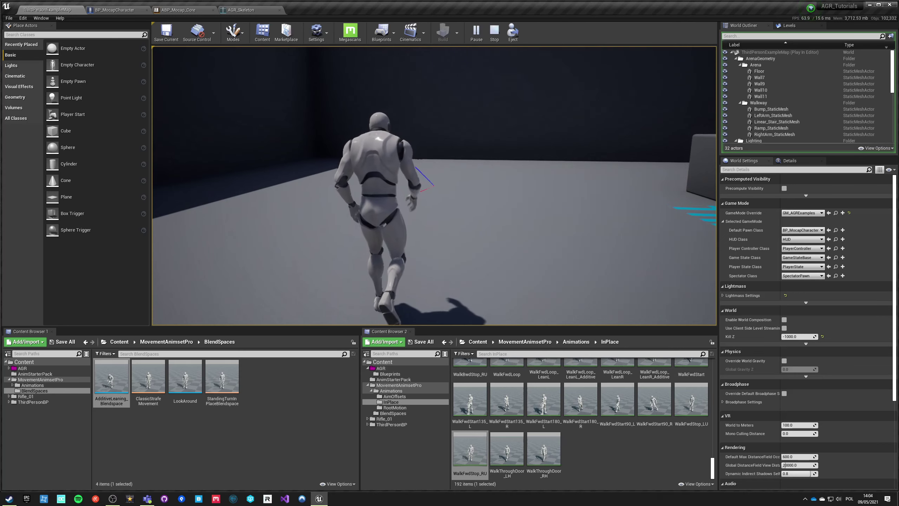
key(w)
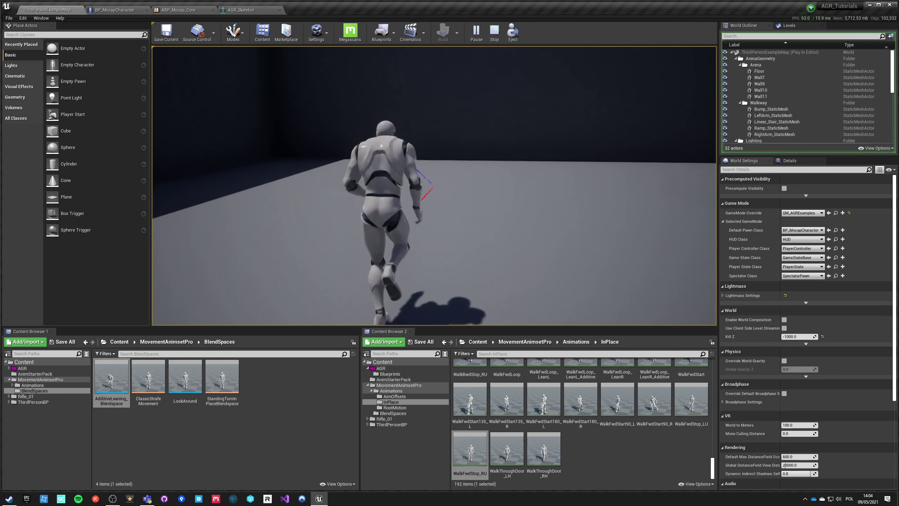
key(w)
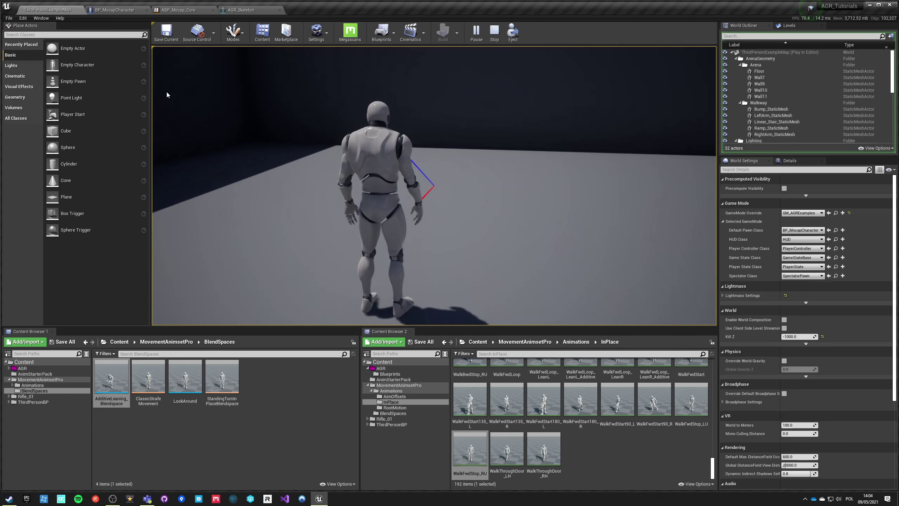
key(Escape)
Open the WalkFwdStop_LU sequence from its player in ABP_Mocap_Core's Stop state and scrub its timeline to about 0.56
click(178, 10)
right_drag(301, 257, 353, 233)
click(277, 58)
double_click(457, 208)
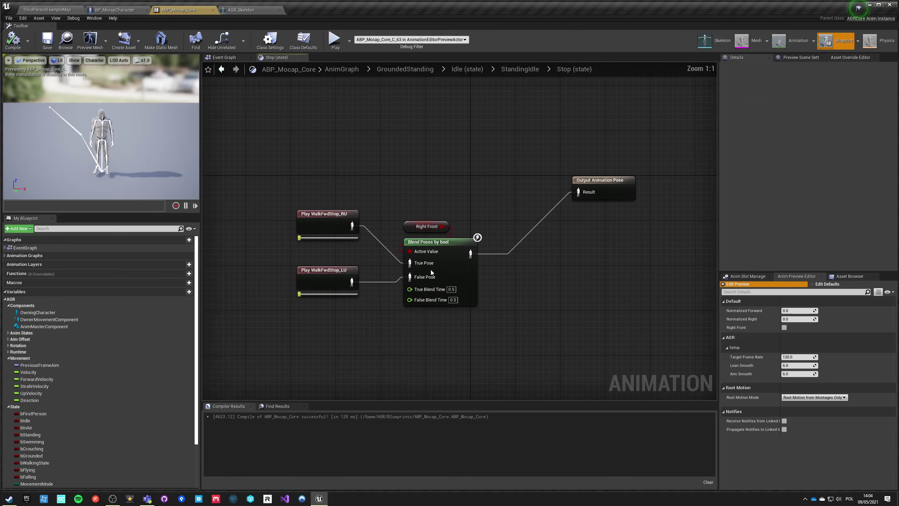
click(354, 289)
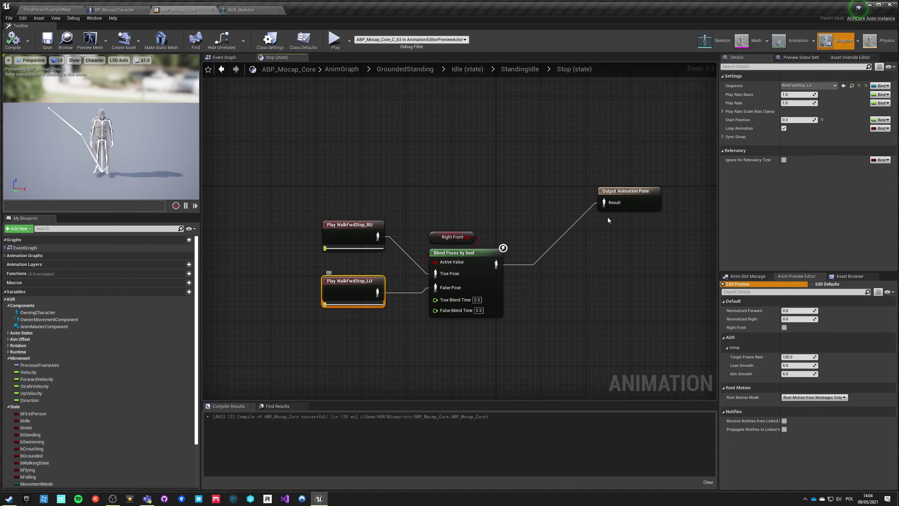
click(852, 85)
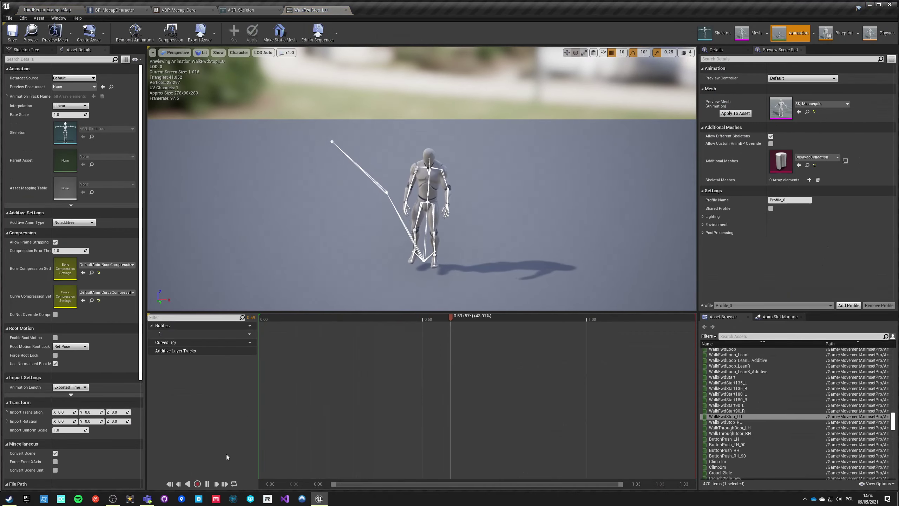
drag(300, 320, 442, 322)
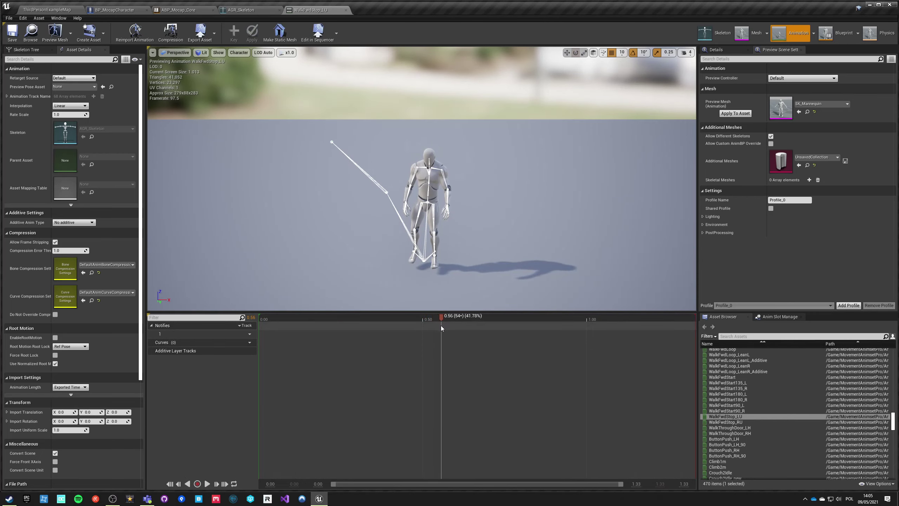
In ABP_Mocap_Core's Stop state, adjust the WalkFwdStop_LU start position, set both Blend Poses by bool blend times to 0.1, and compile
click(246, 11)
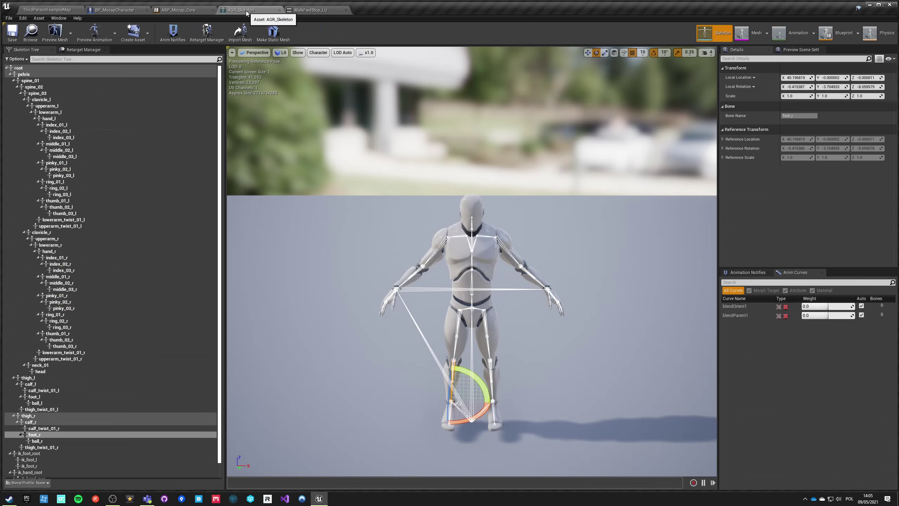
click(179, 11)
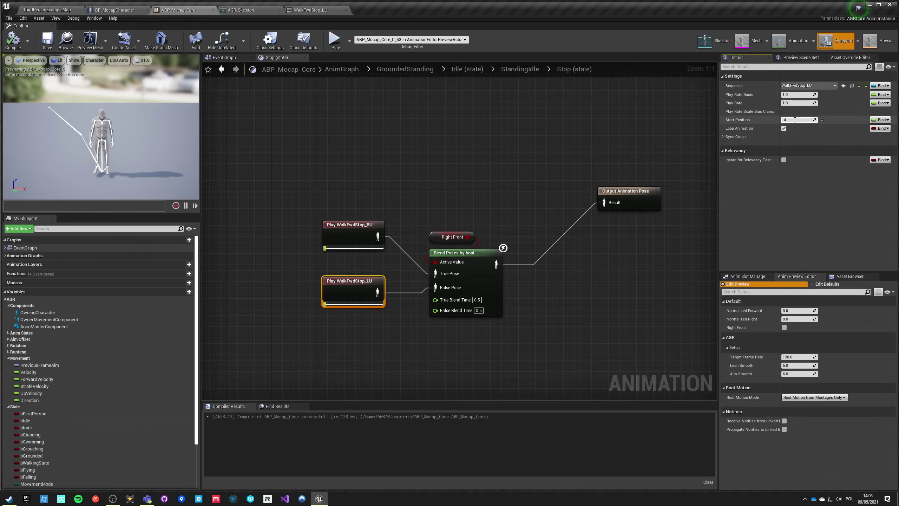
click(14, 39)
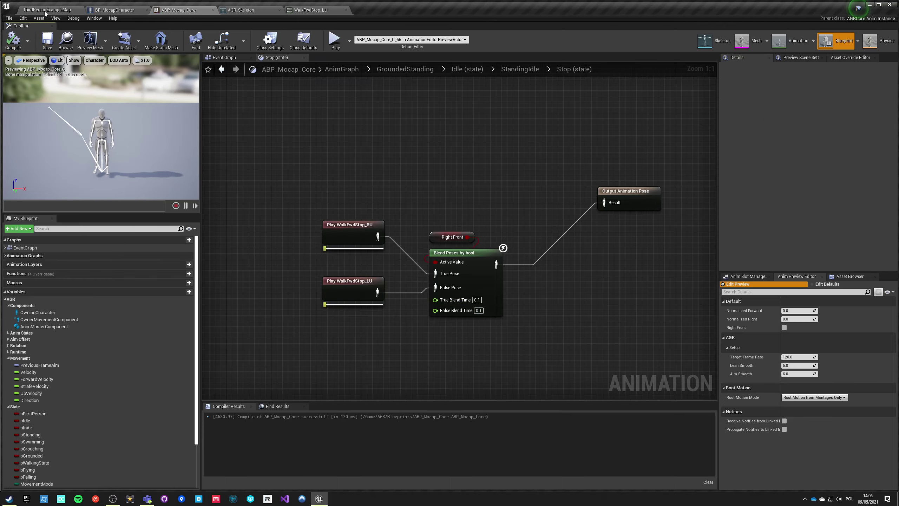
Play ThirdPersonExampleMap and repeatedly move the character forward and stop to check the blending between the stop animations
click(47, 10)
click(476, 34)
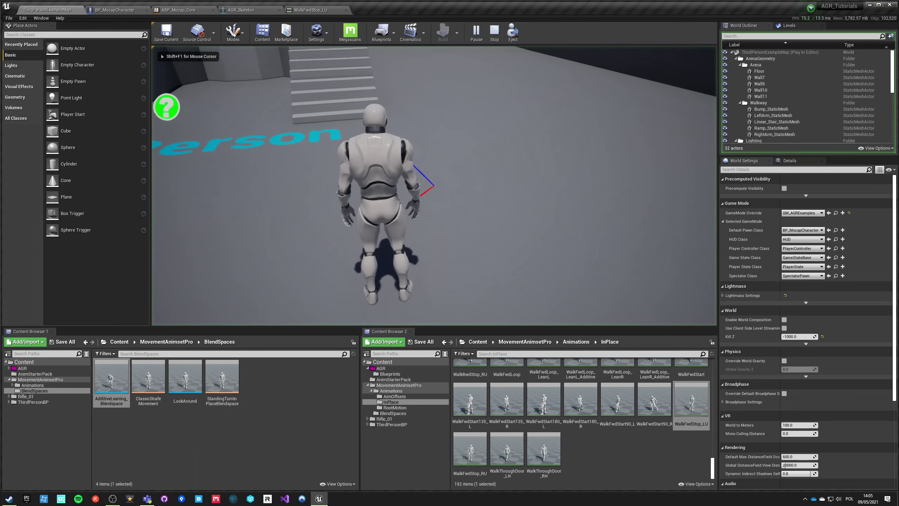
key(w)
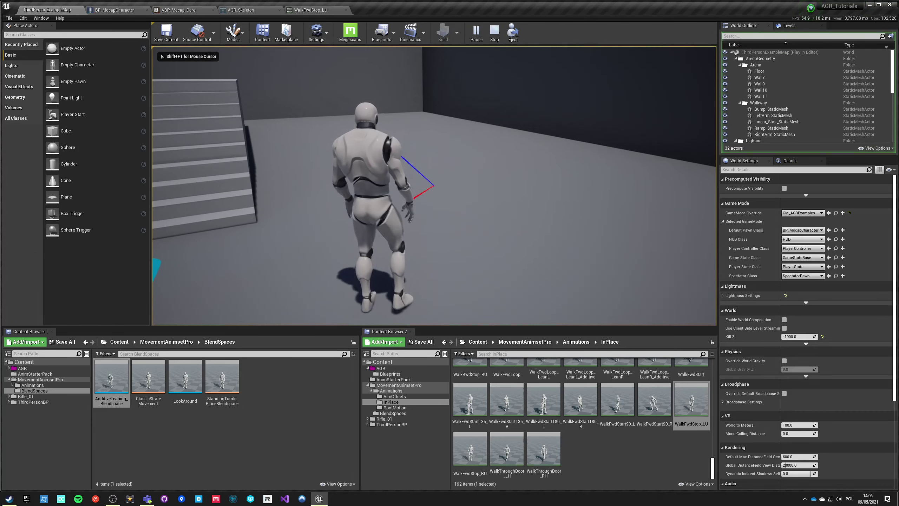
key(w)
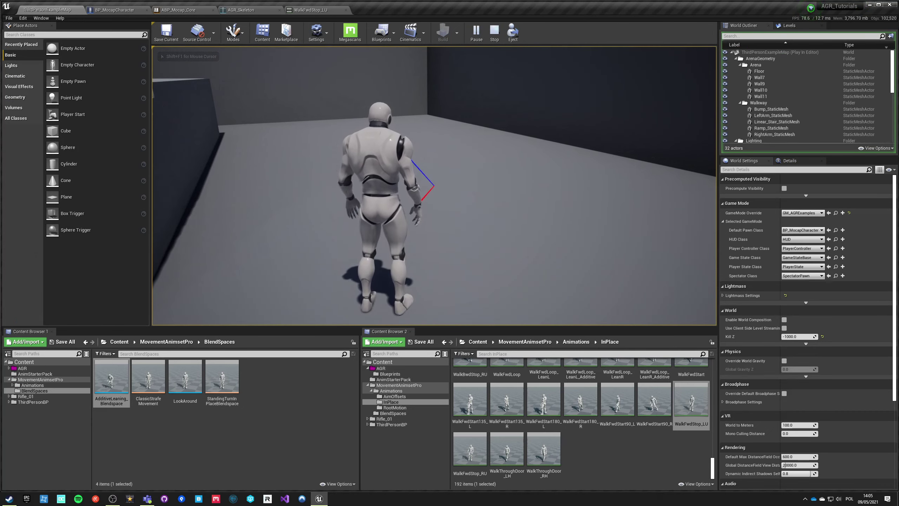
key(w)
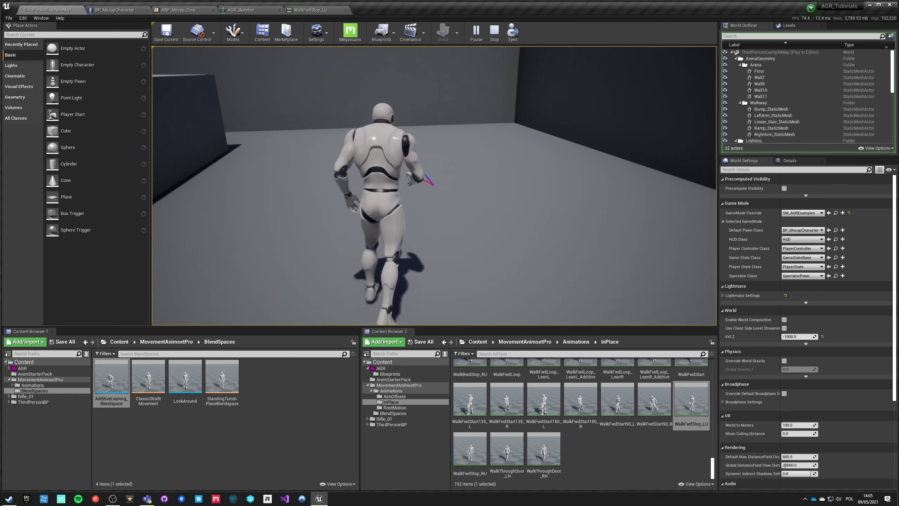
key(w)
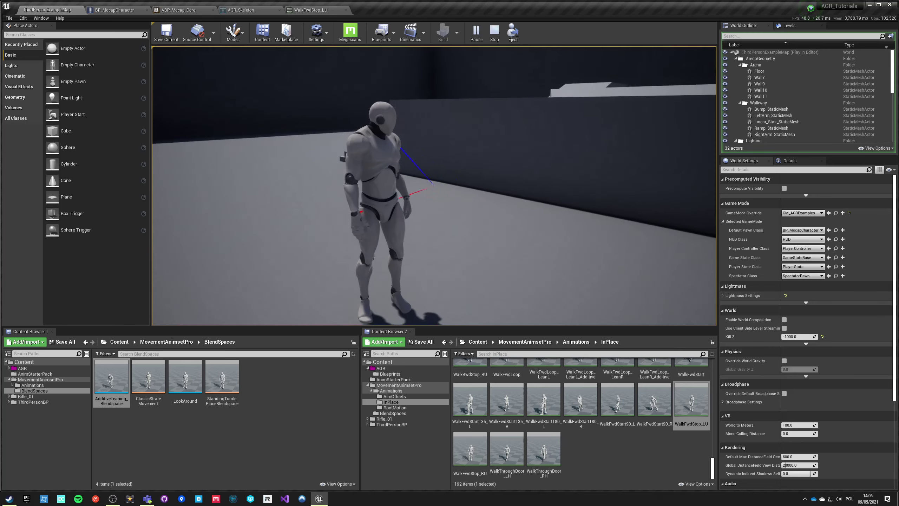
key(w)
key(w)
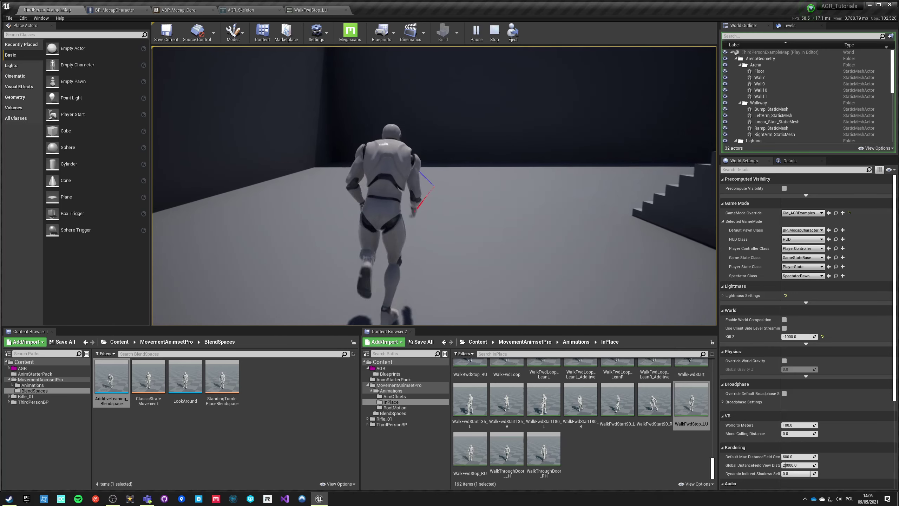
key(w)
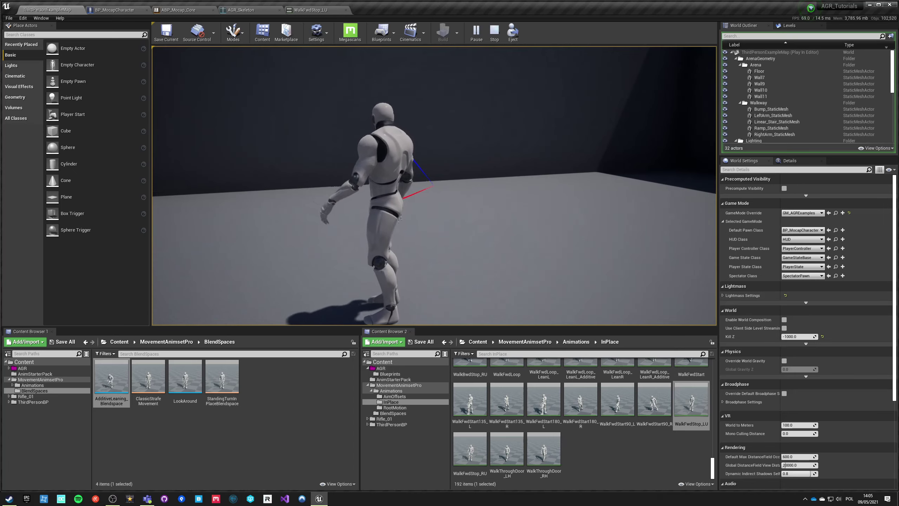
Examine the character's starts and stops with the play view in full screen, then end the session and restore the normal editor layout
key(F11)
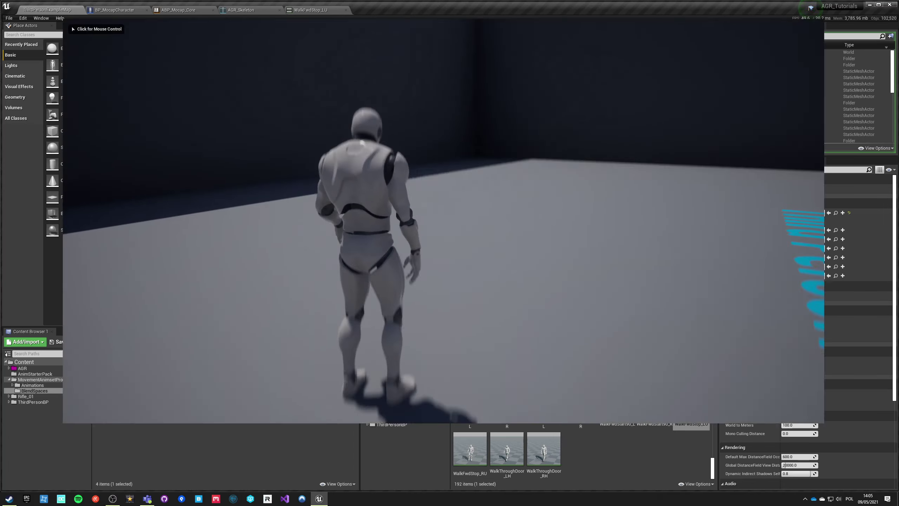
click(449, 246)
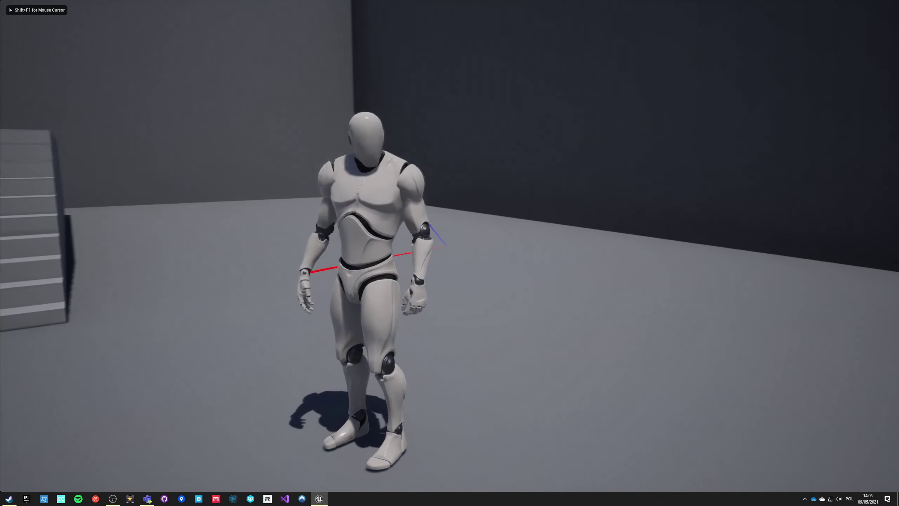
key(w)
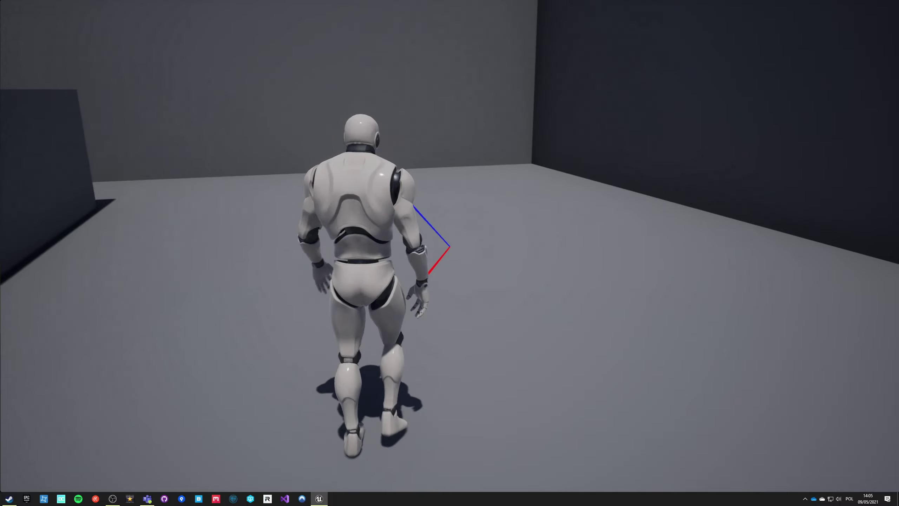
key(w)
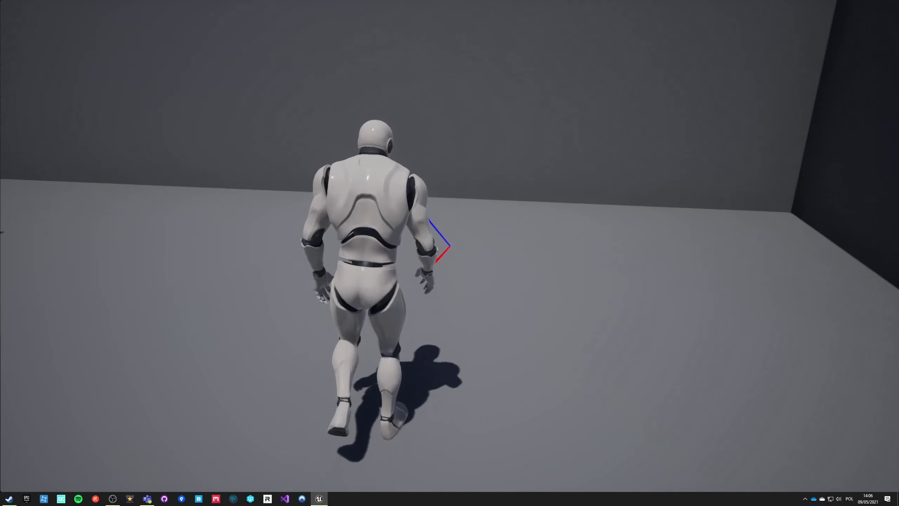
key(w)
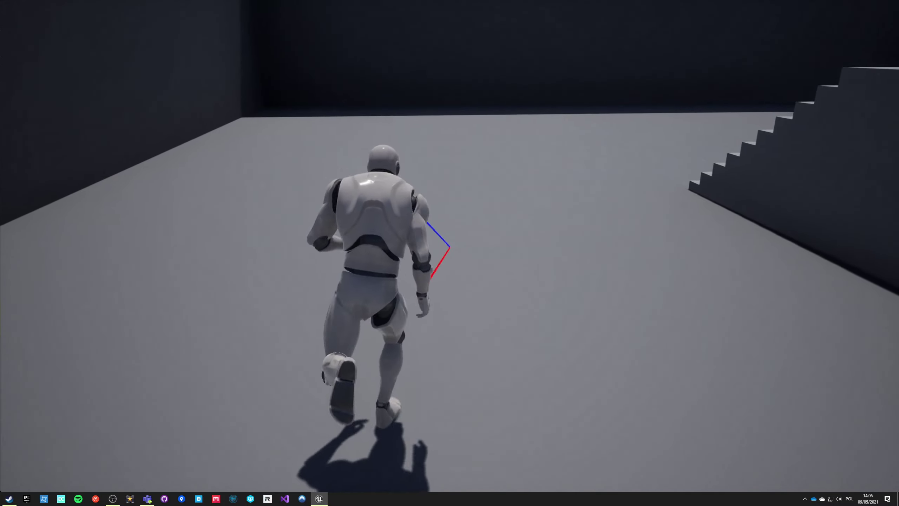
key(w)
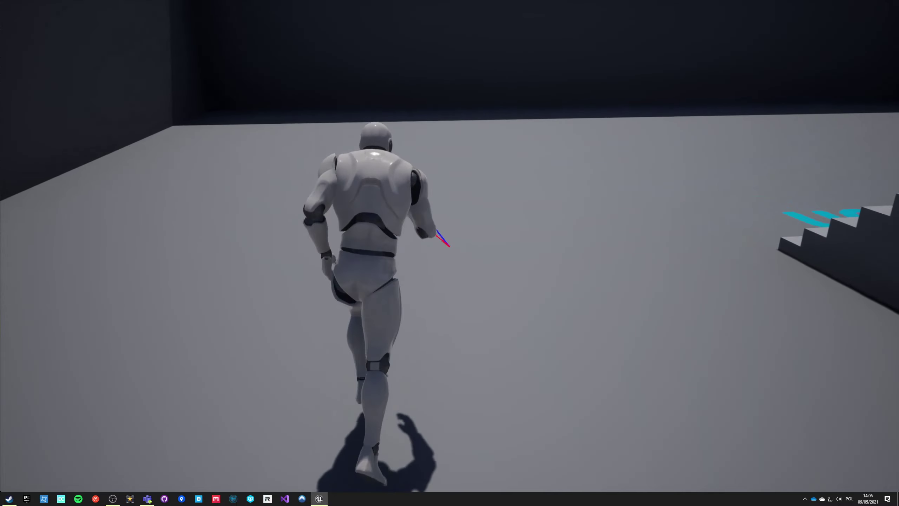
key(w)
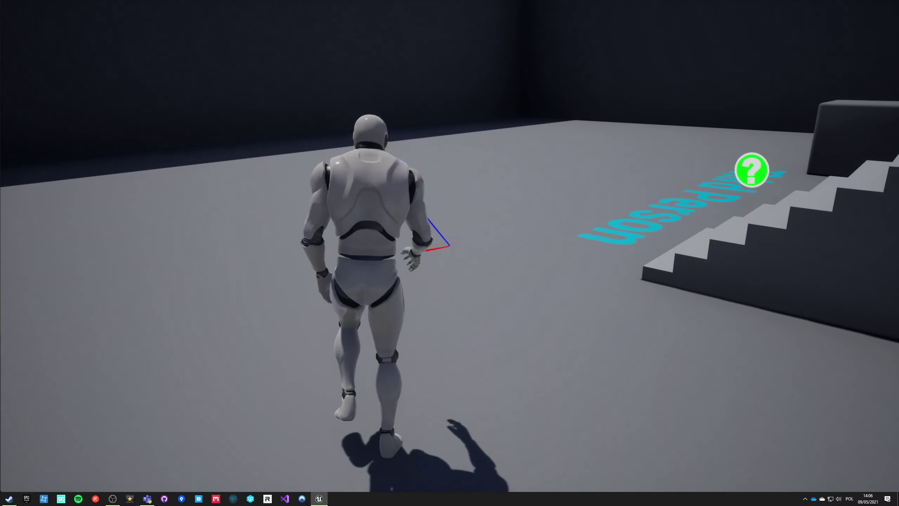
key(w)
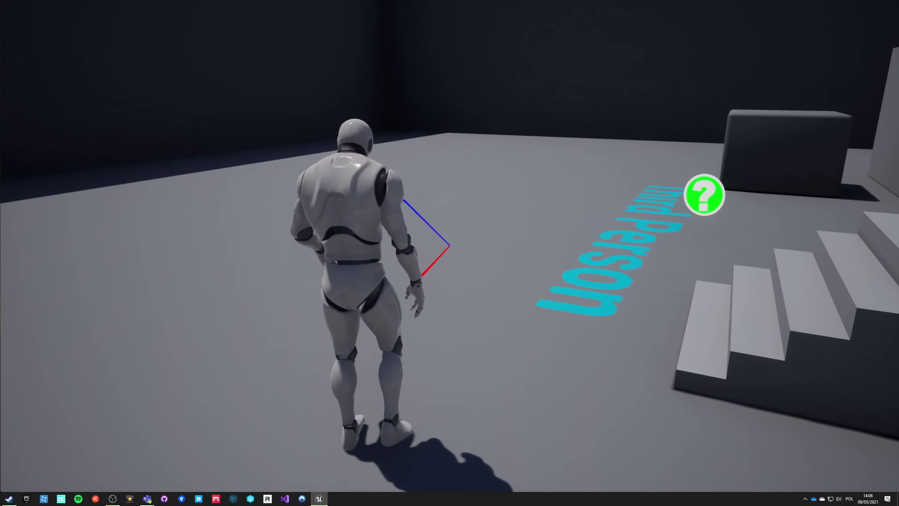
key(w)
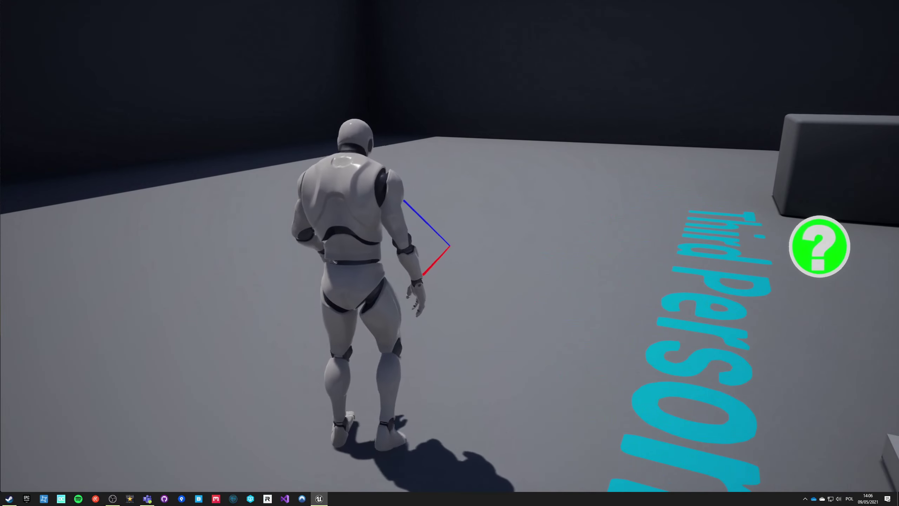
key(w)
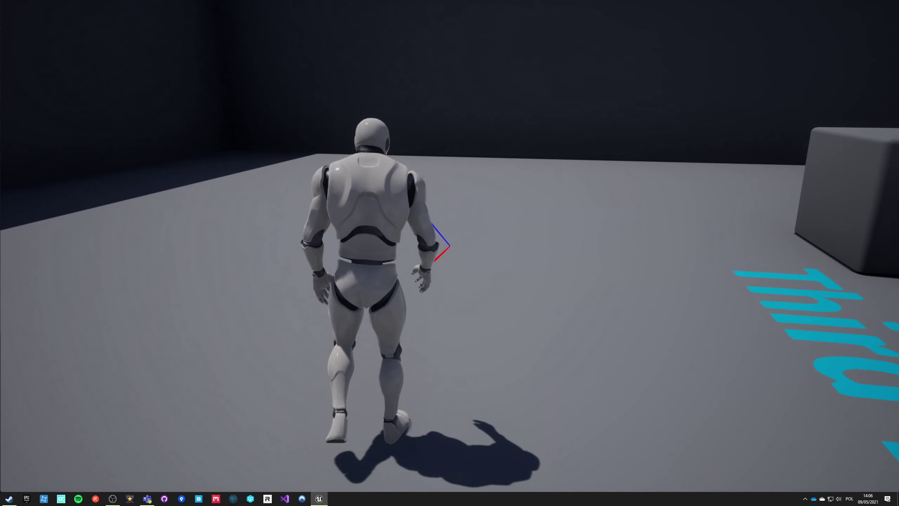
key(w)
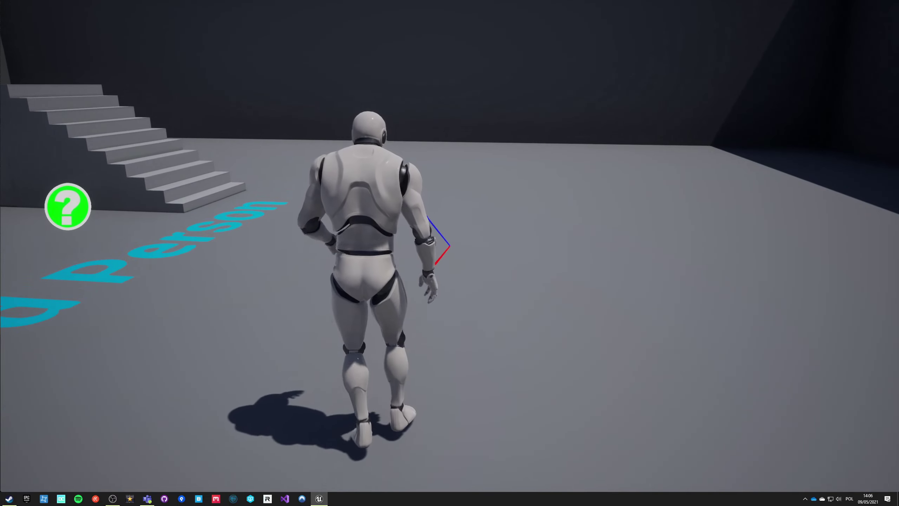
key(Escape)
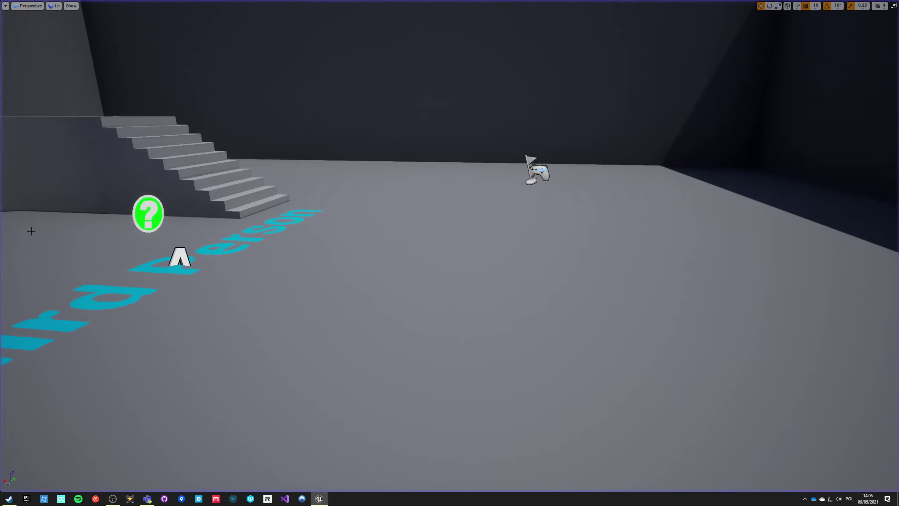
key(F11)
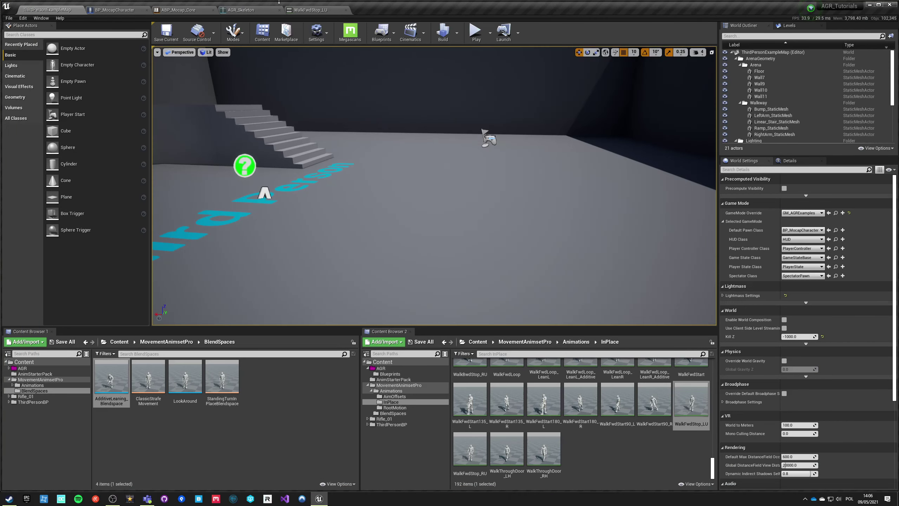